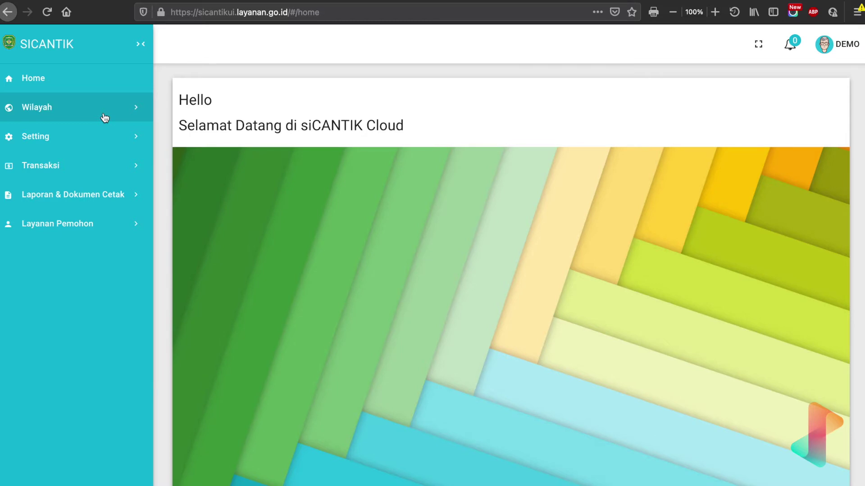
Open the Alur Proses list in the permit settings (Seting Perizinan).
left_click(101, 134)
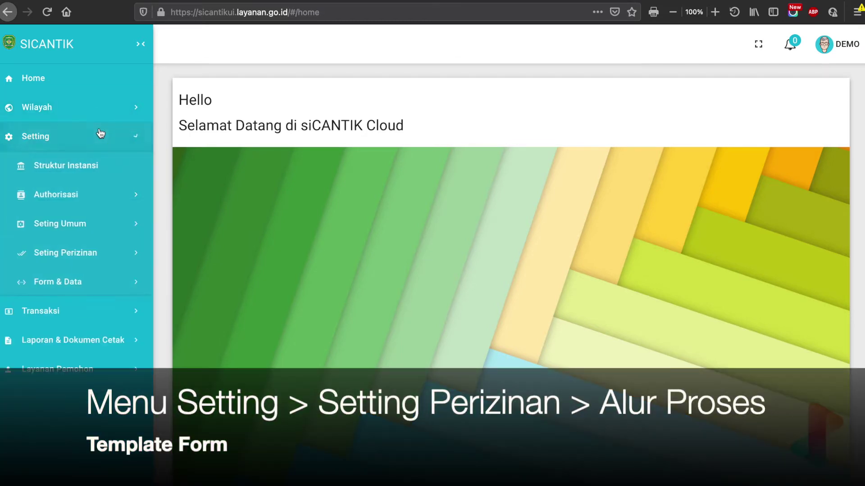
left_click(96, 255)
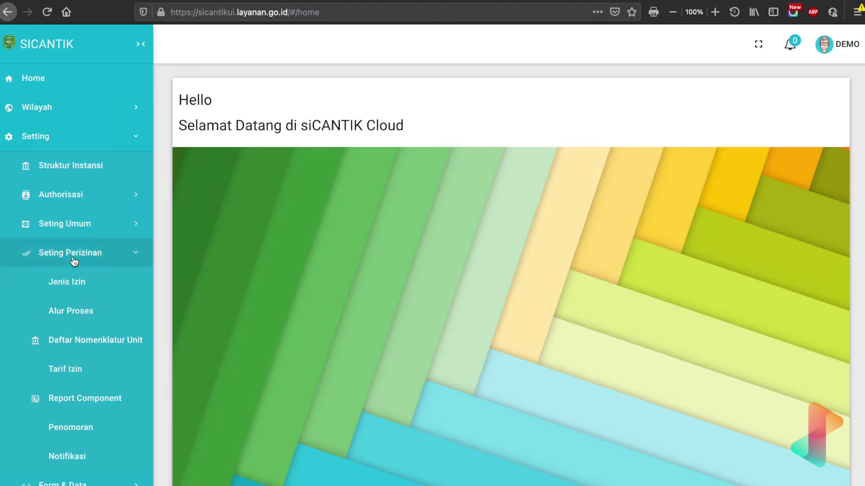
left_click(92, 315)
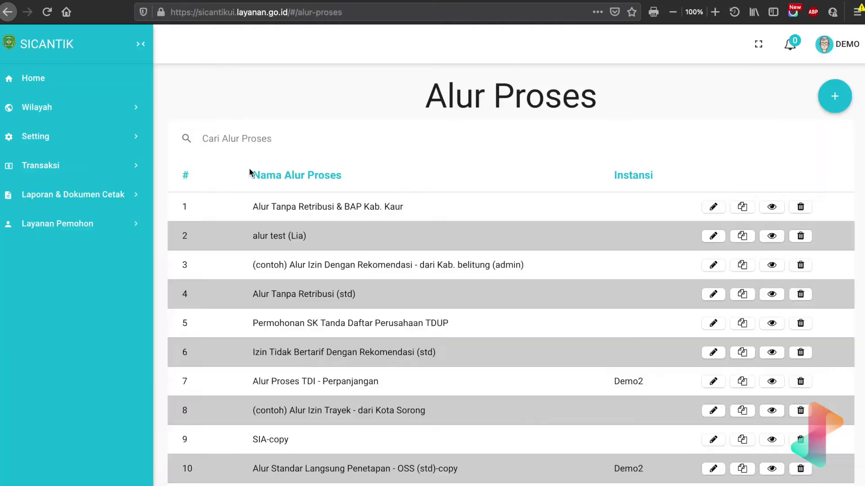
Search the process flows for "bimtek" and open the Alur Izin Praktik Dokter flow for editing.
left_click(251, 136)
type("pra")
key("BackSpace")
key("BackSpace")
key("BackSpace")
type("bimtek")
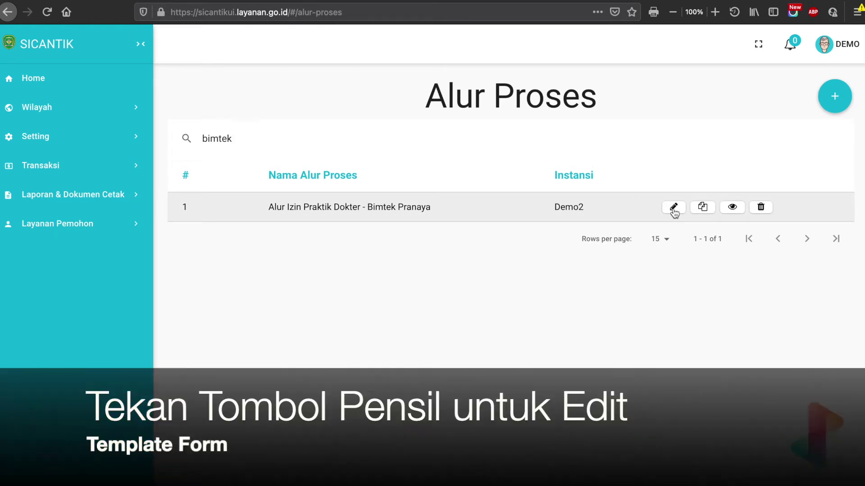
left_click(673, 208)
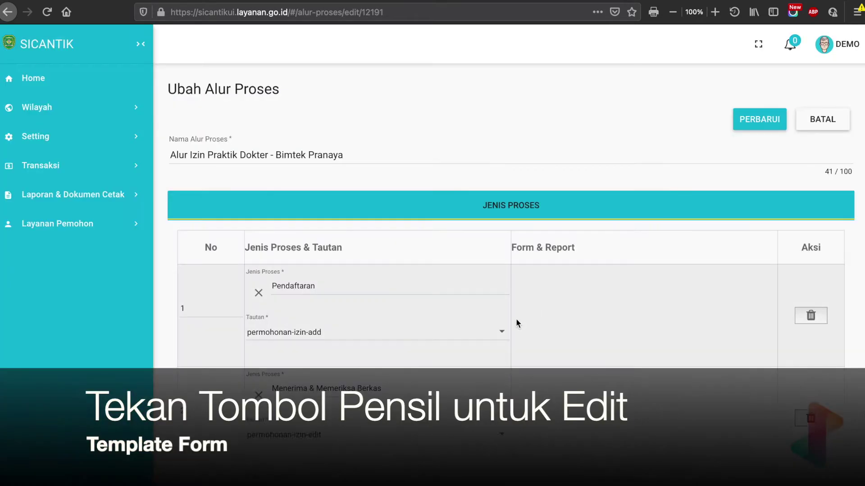
Examine which process types in the doctor practice permit flow link to a form and which link to a report.
scroll(502, 335, "down", 7)
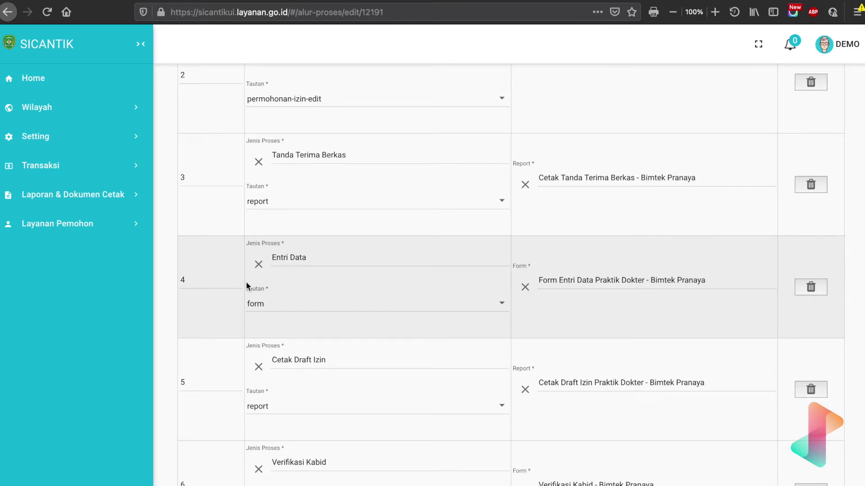
scroll(246, 282, "down", 3)
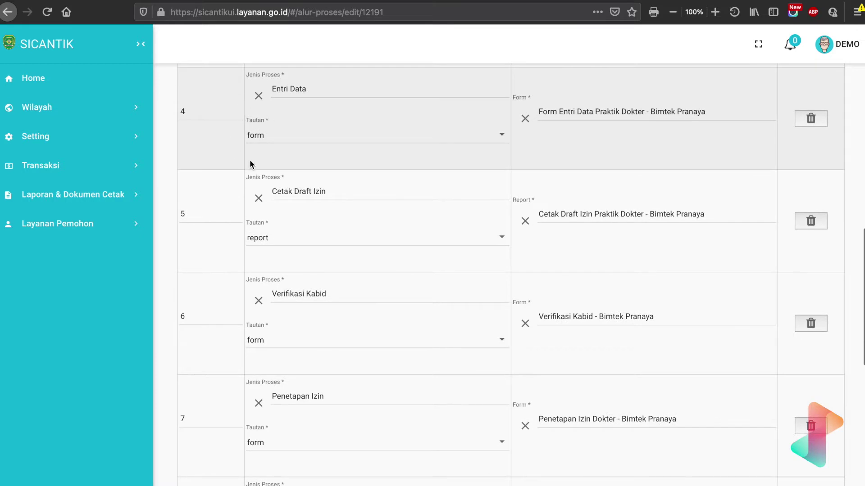
scroll(278, 328, "down", 2)
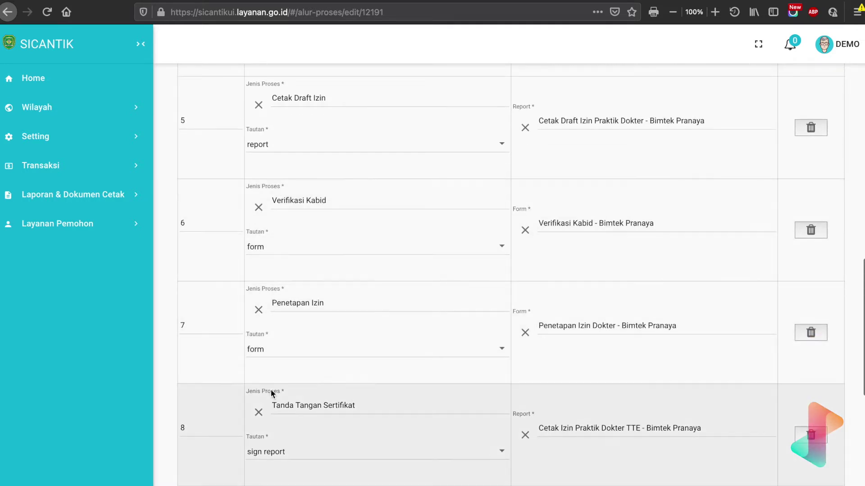
scroll(272, 391, "down", 4)
scroll(272, 376, "down", 2)
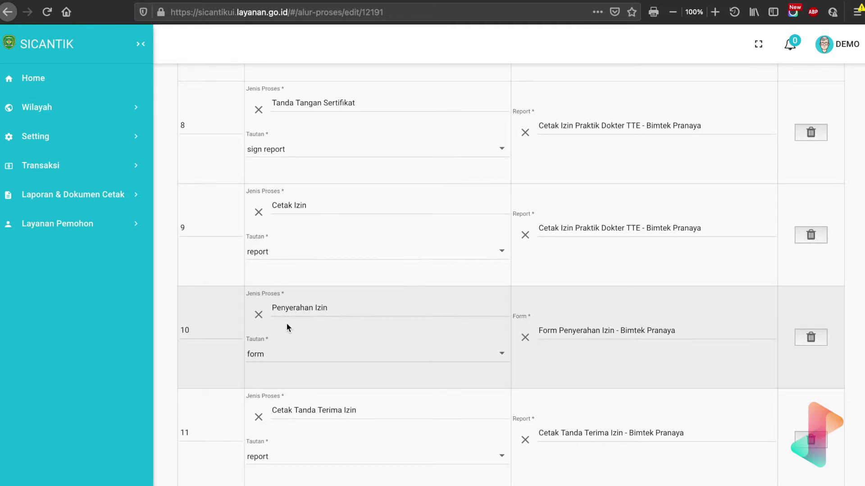
scroll(287, 327, "up", 6)
scroll(287, 327, "up", 2)
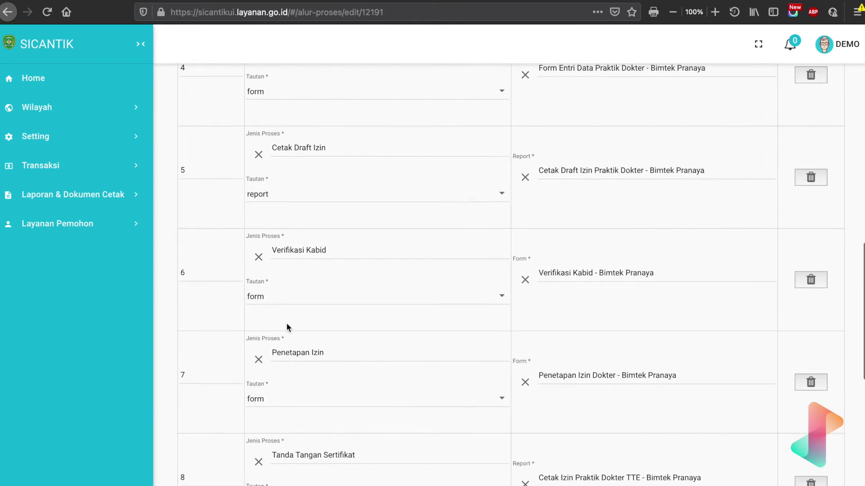
scroll(287, 331, "up", 2)
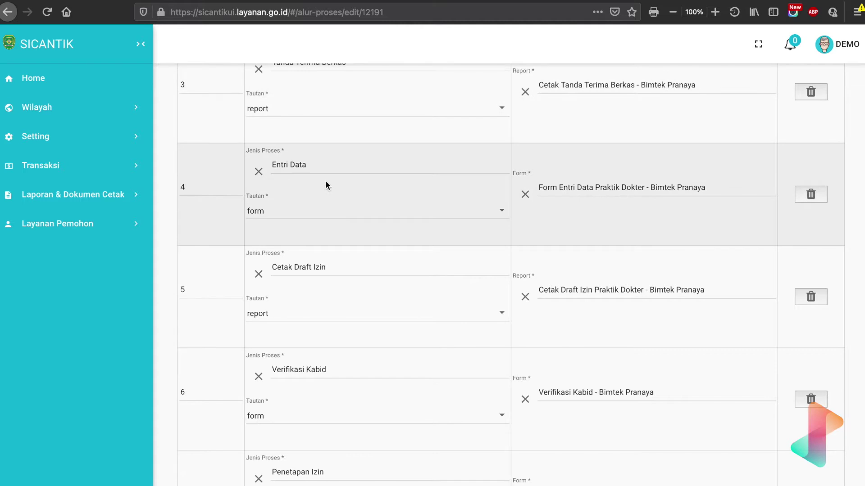
scroll(326, 180, "up", 10)
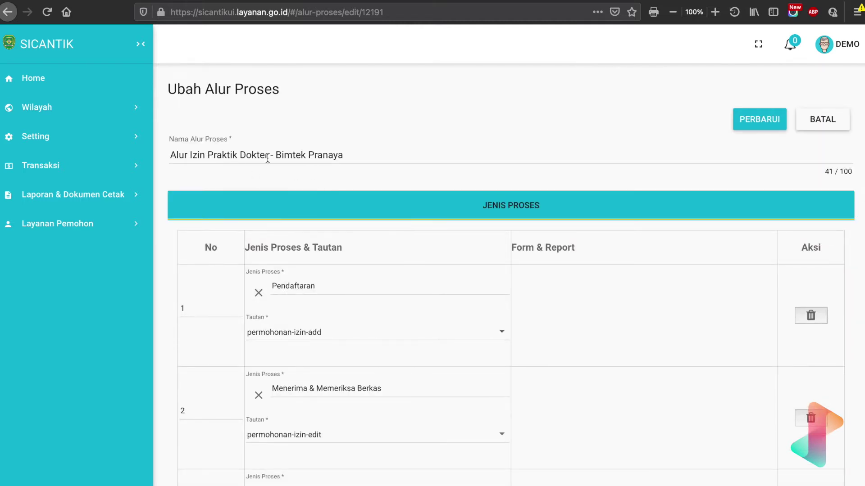
Open the Template Form list in the Form & Data settings.
left_click(142, 145)
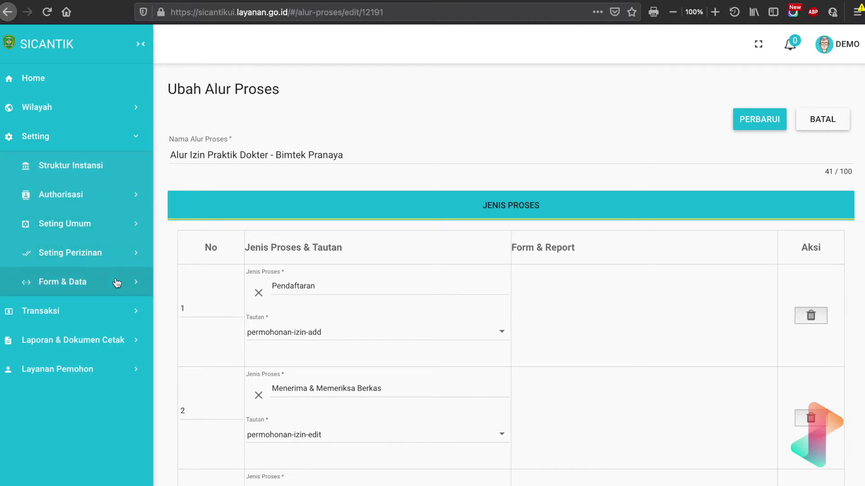
left_click(116, 289)
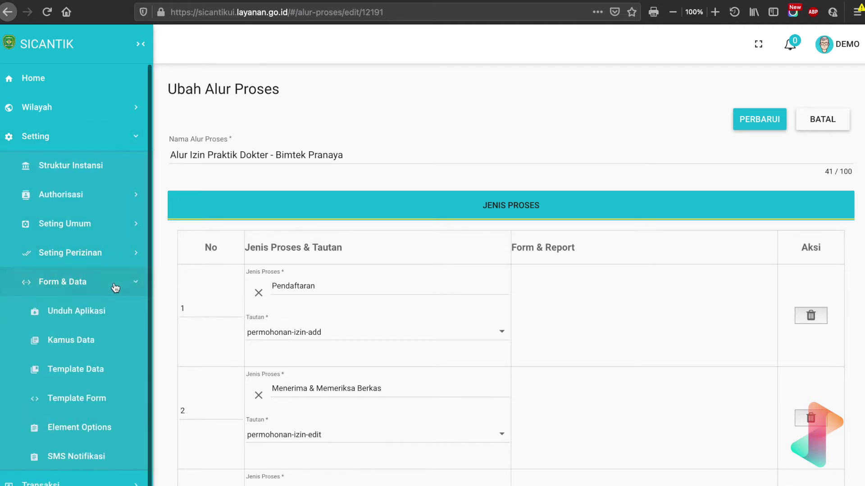
left_click(98, 401)
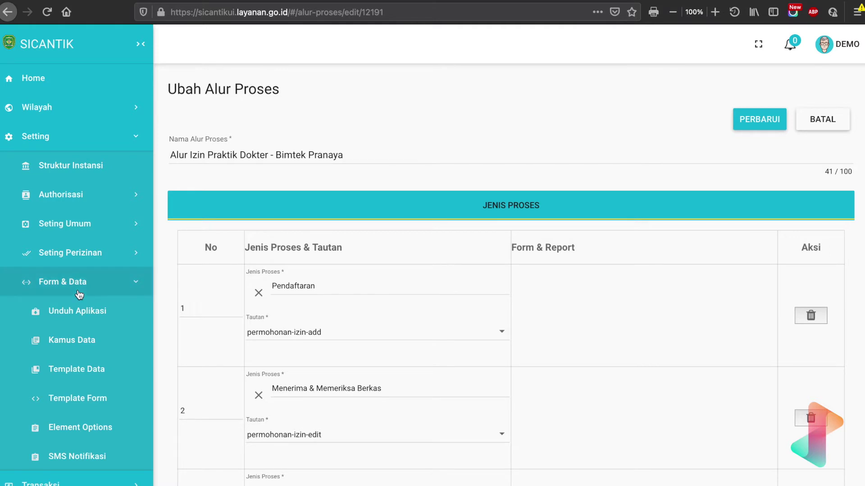
left_click(87, 404)
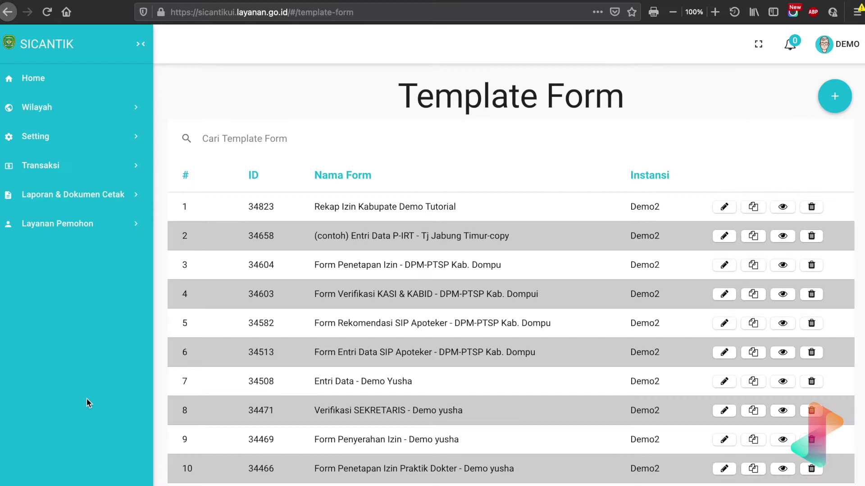
Search the template forms for "entri data".
left_click(293, 140)
left_click(830, 88)
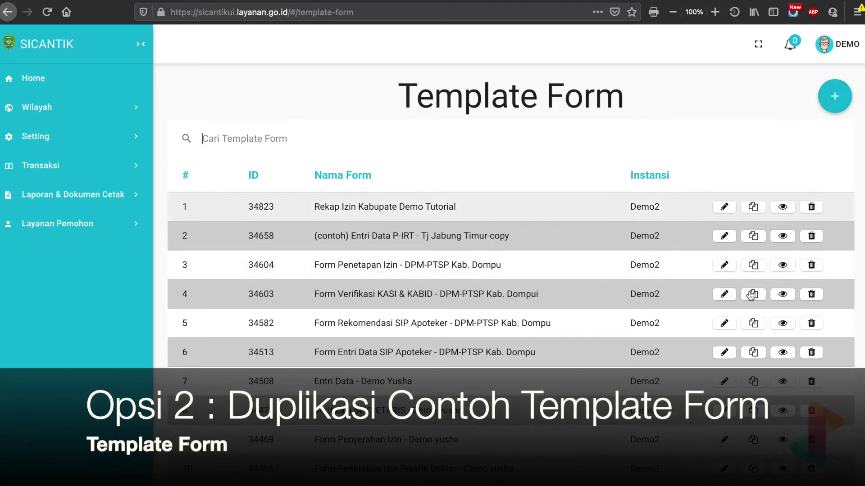
left_click(725, 142)
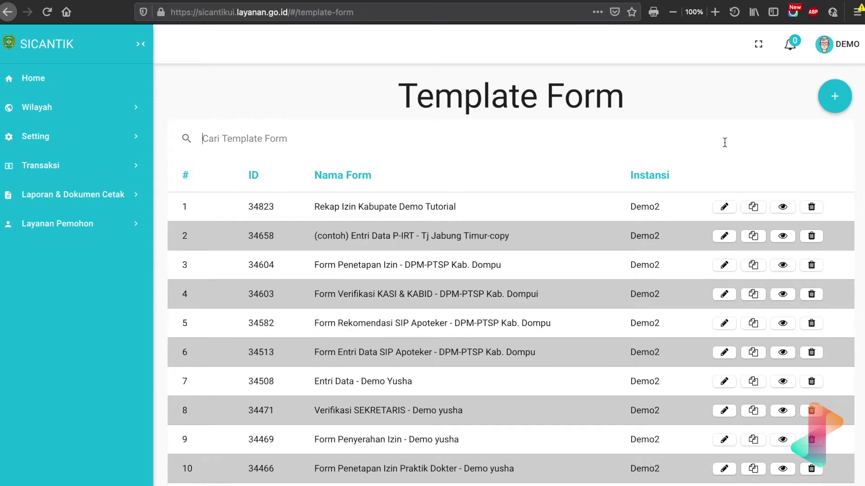
type("entri data")
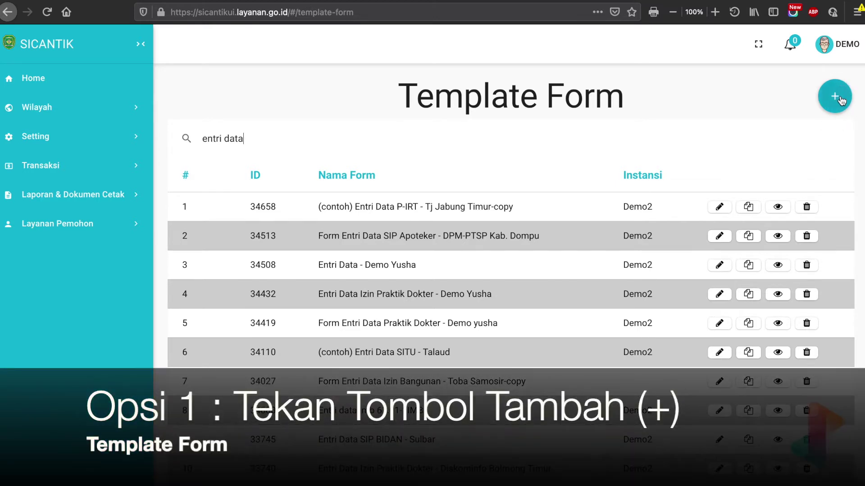
Start a new template form with the name "Entri Data Praktik Dokte Tutorial" and the key field permohonan_izin_id.
left_click(841, 105)
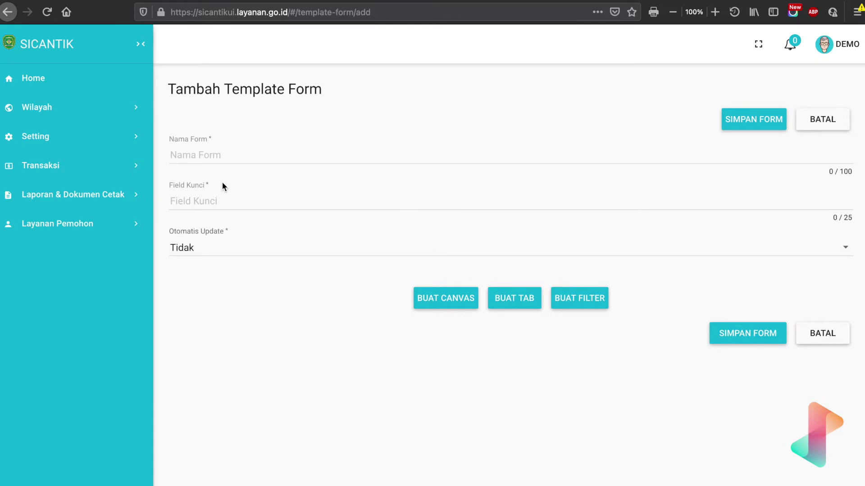
left_click(209, 159)
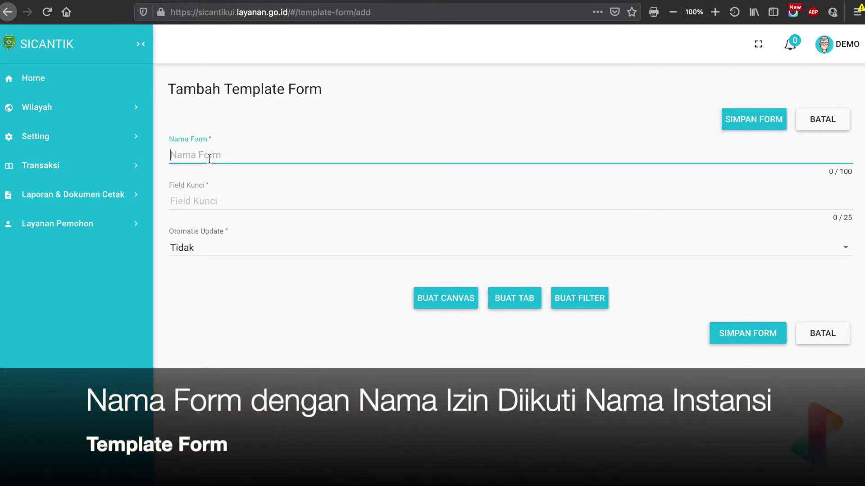
type("Entri Data Praktik Dokte Tutorial")
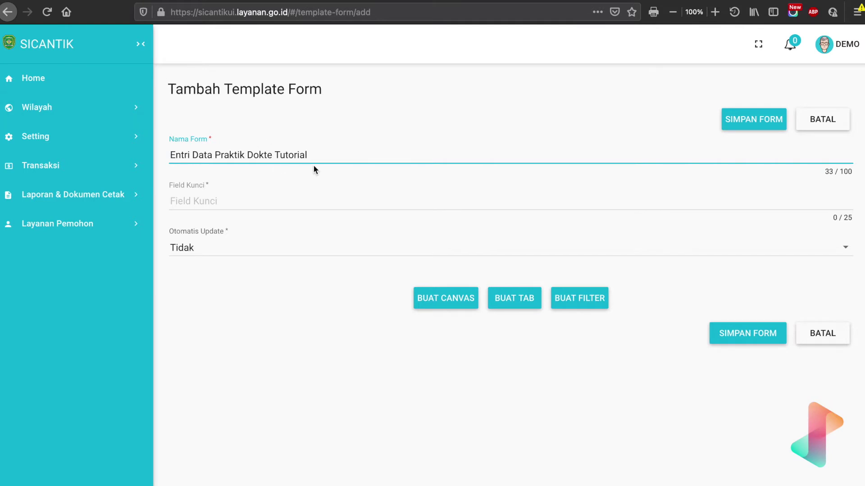
left_click(190, 200)
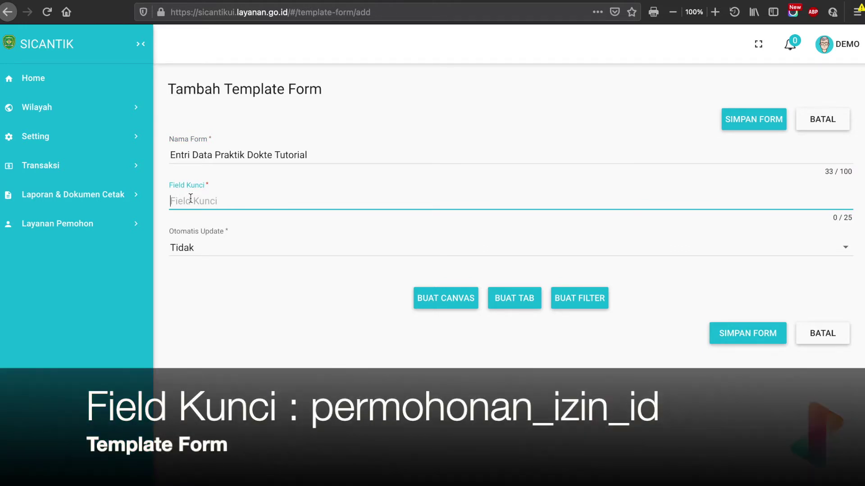
type("permohonan_izin_id")
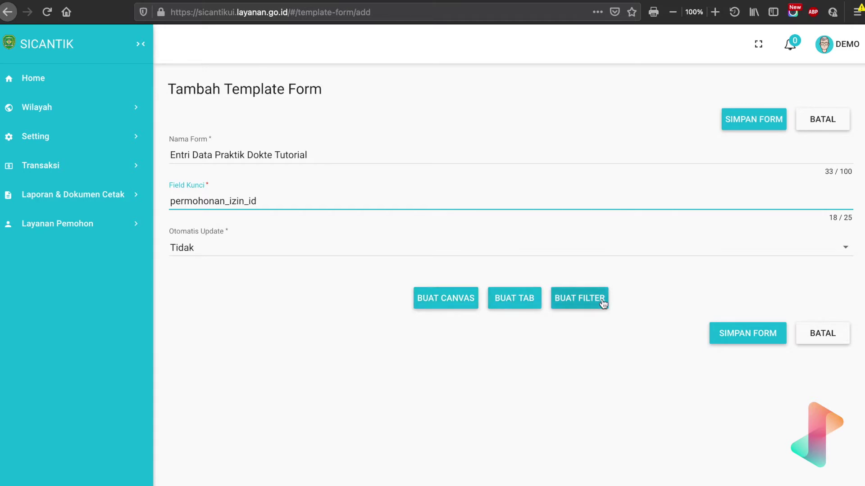
scroll(455, 274, "down", 1)
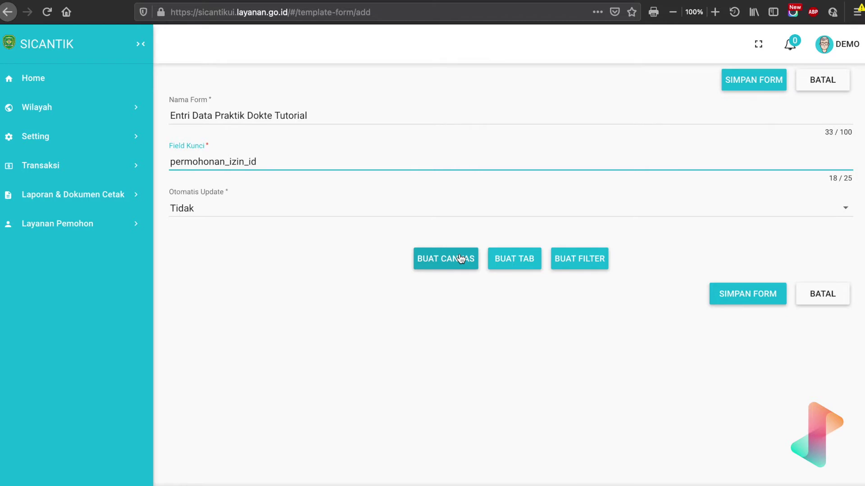
left_click(460, 265)
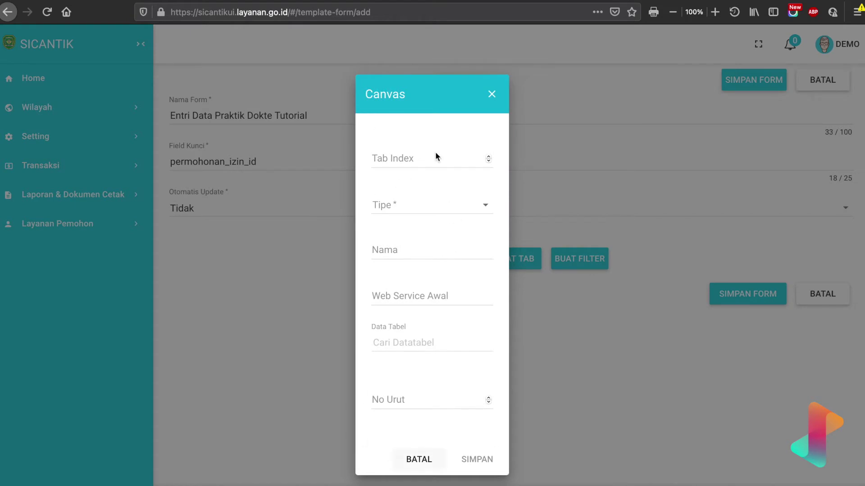
left_click(426, 459)
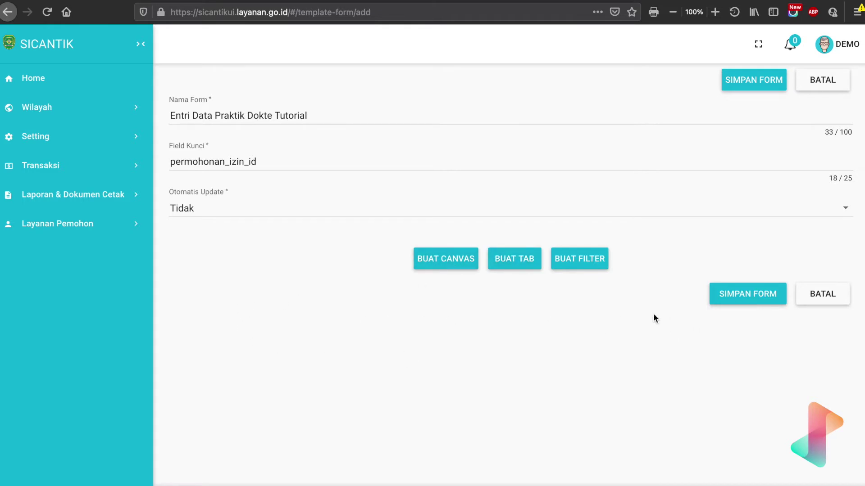
Start a new canvas with tab index 0, type Form and the name "Data Permohonan".
left_click(418, 265)
left_click(451, 265)
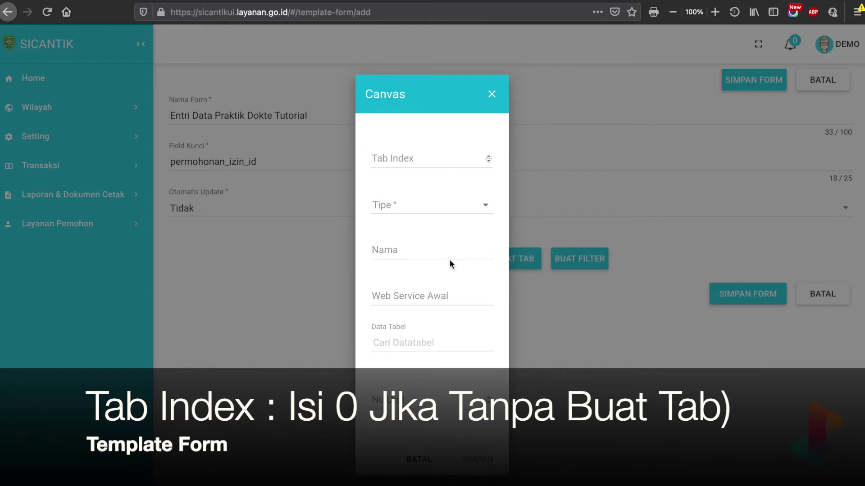
left_click(424, 162)
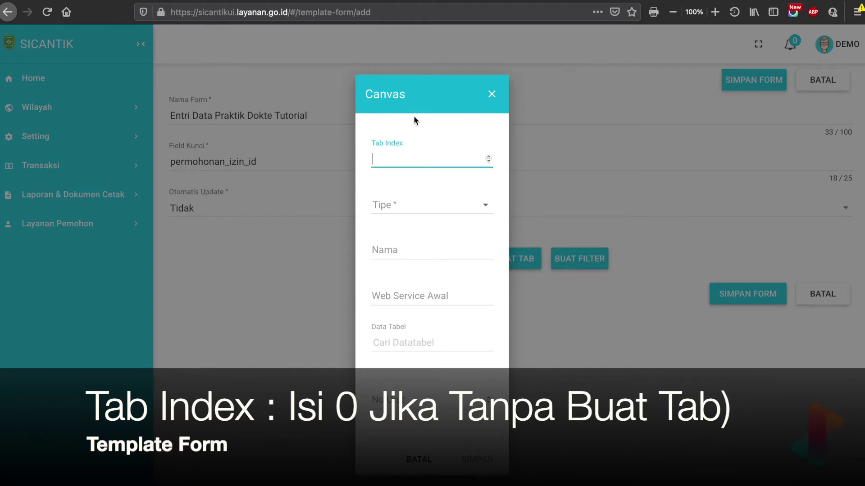
type("0")
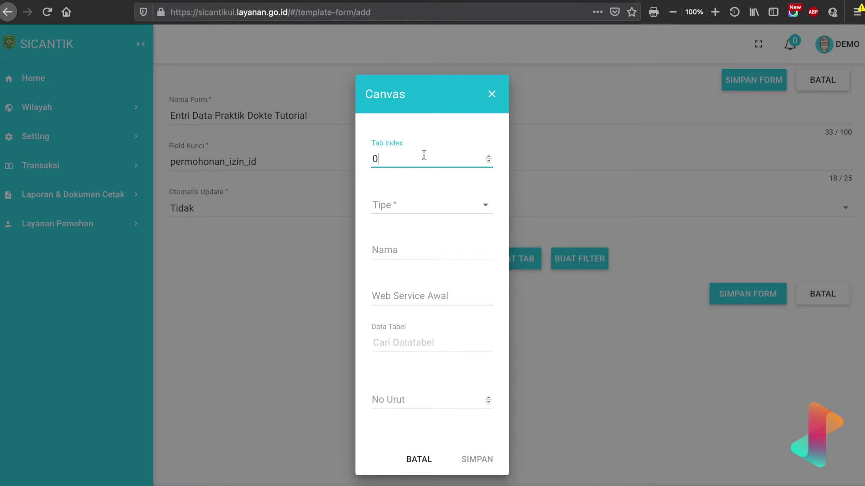
left_click(382, 208)
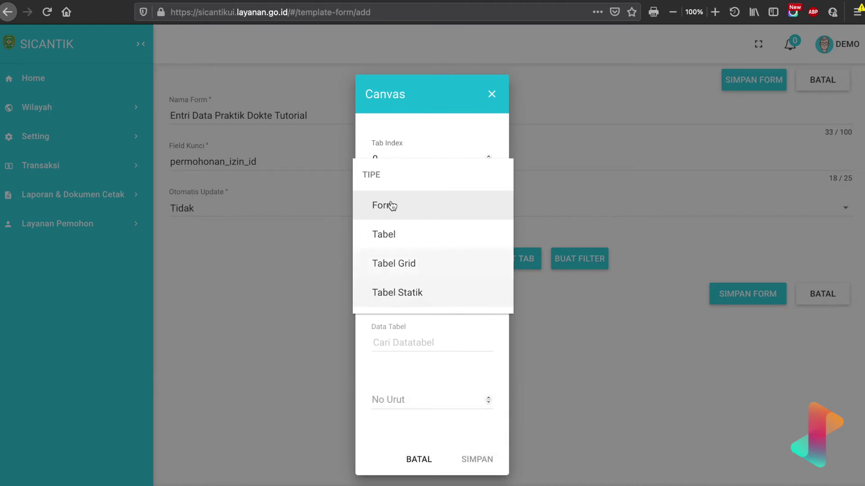
left_click(417, 208)
left_click(408, 254)
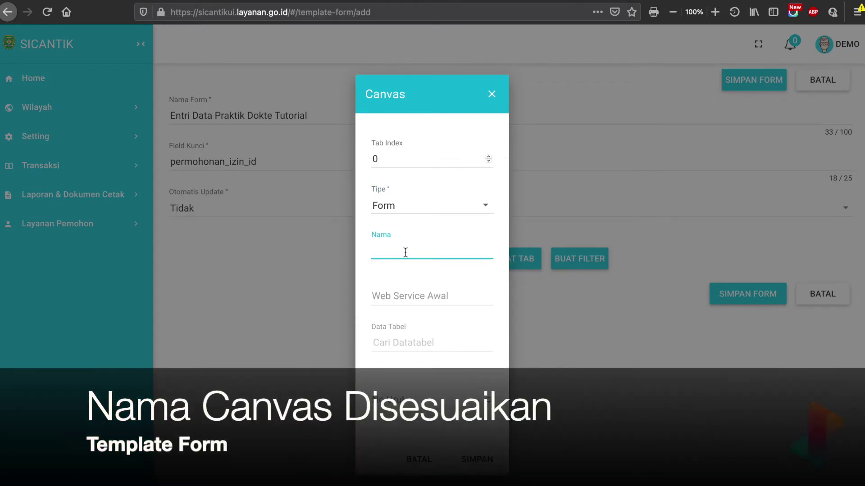
type("Data ")
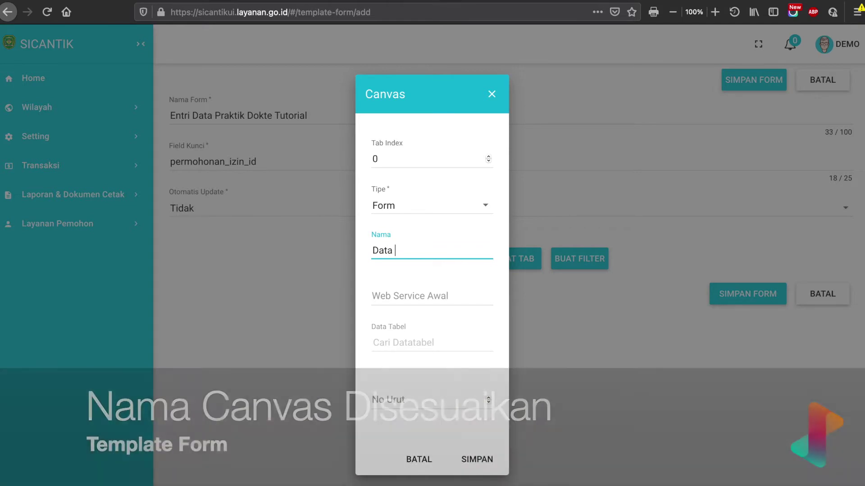
type("Permohonan")
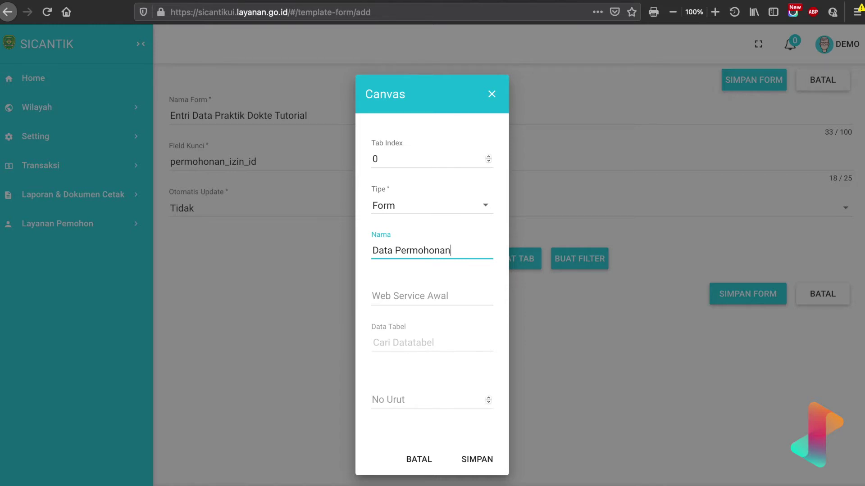
Set the canvas's initial web service (Web Service Awal) to TemplateData/keluaran/29.json.
left_click(438, 295)
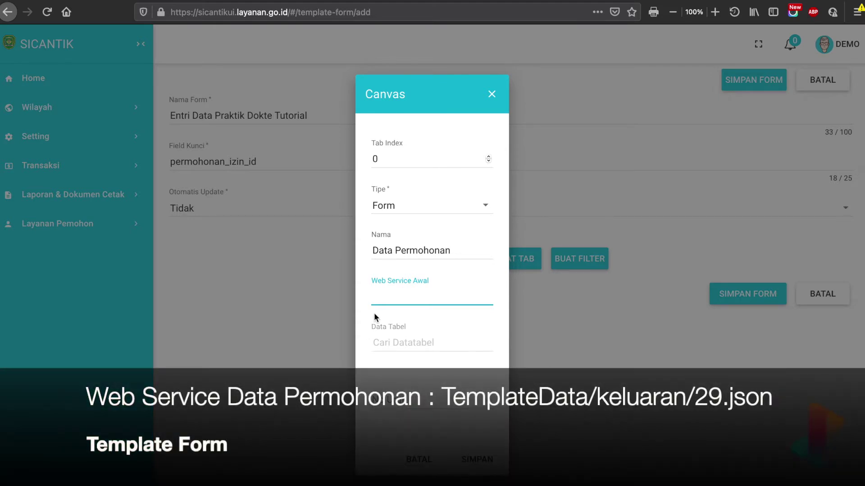
type("TemplateDat")
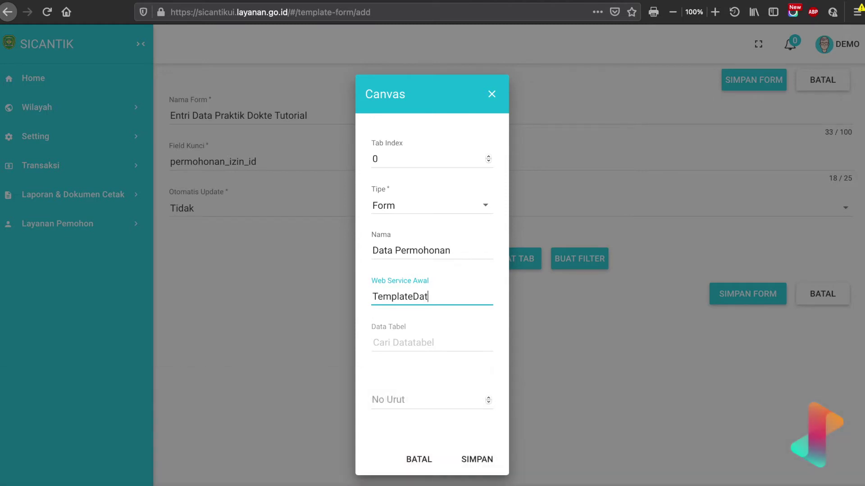
type("a/keluaran/29.json")
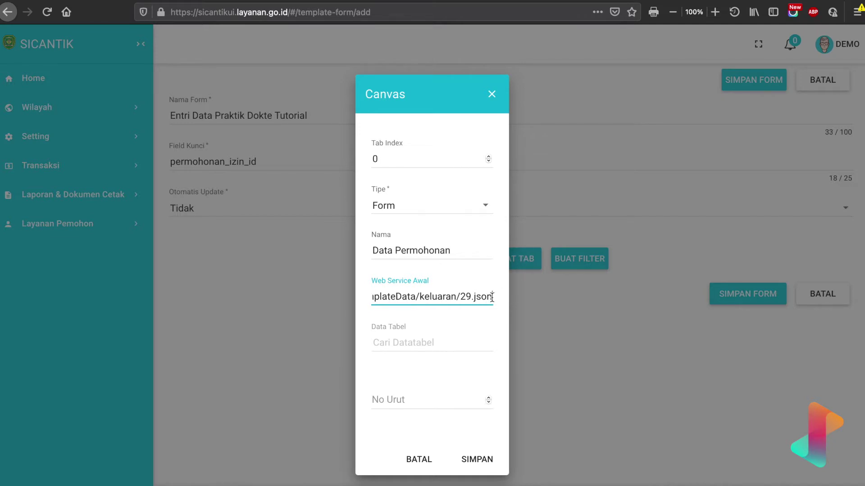
left_click_drag(492, 297, 334, 300)
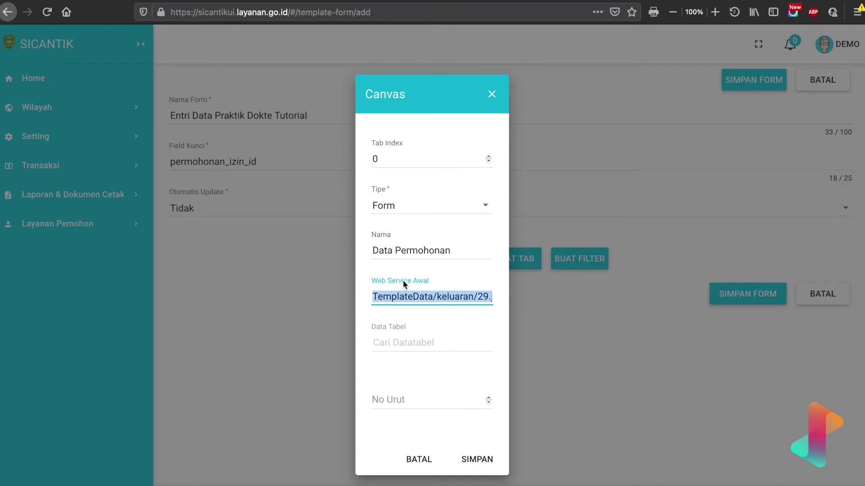
left_click(433, 301)
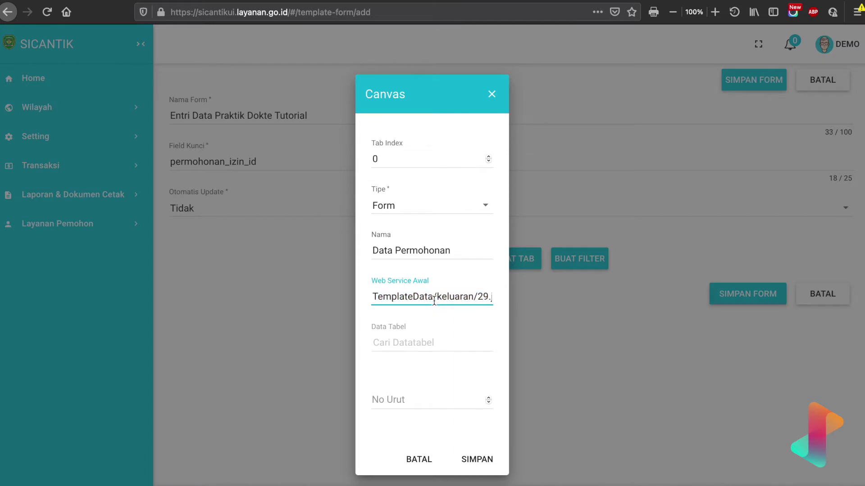
Switch to TextEdit and note "Web servis awal" TemplateData/keluaran.29.json and "Data Tabel" c_v_header_permohonan under Data Permohonan.
mouse_move(566, 478)
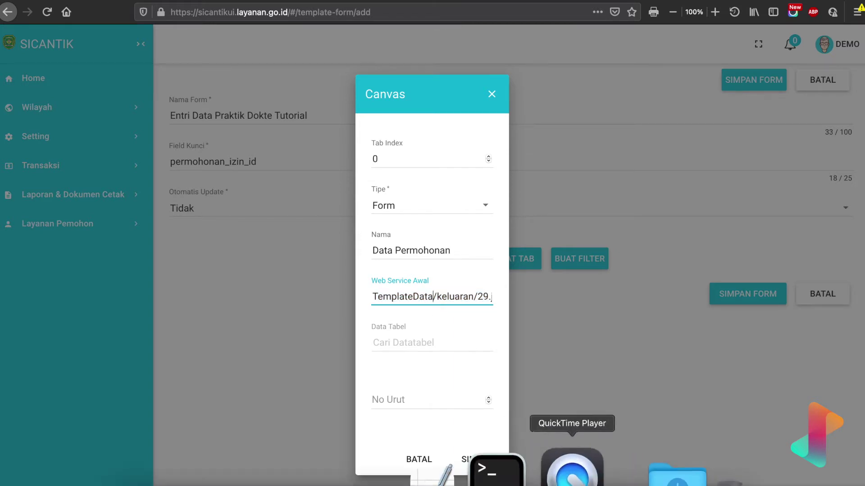
left_click(497, 248)
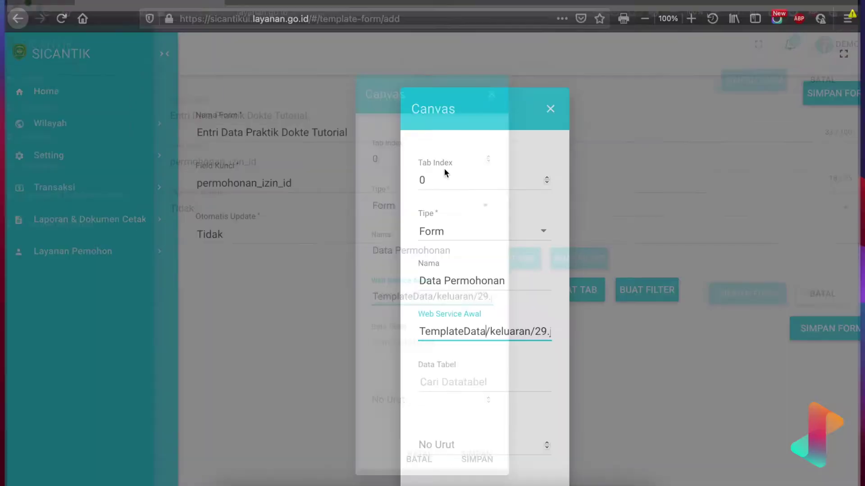
type("Web servis awal")
key("Return")
type("TemplateData/keluaran.29.json")
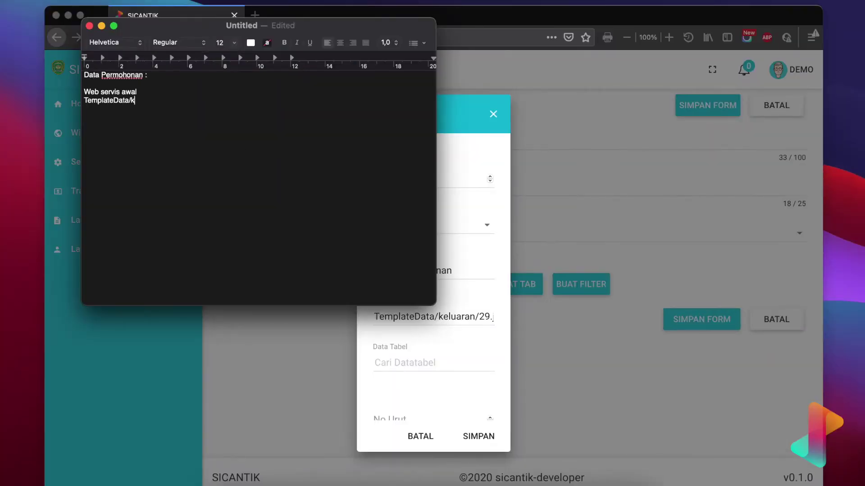
key("Return")
key("Return")
type("Data Tabel")
key("Return")
type("c_v_header_permohonan")
Enlarge all of the note's text to size 24 and move the note window to the middle of the screen.
key("super+a")
key("super+plus")
key("Right")
left_click_drag(330, 28, 510, 94)
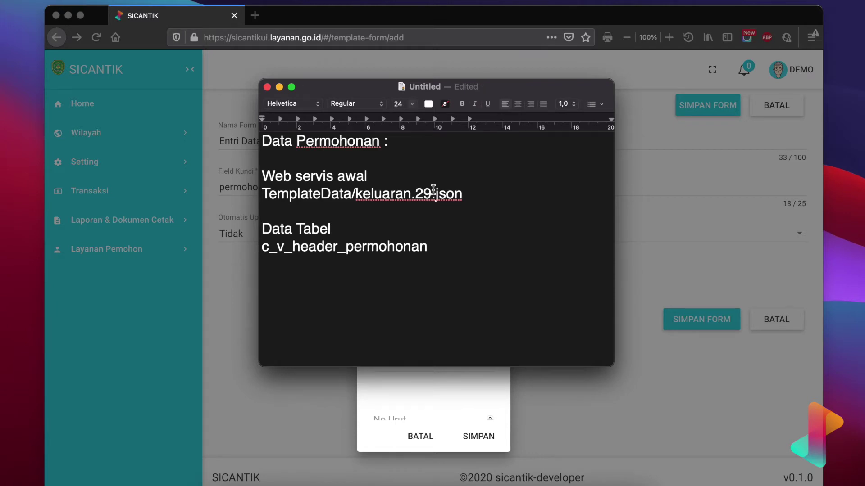
Correct the web service path in the note to TemplateData/keluaran/29.json.
left_click_drag(464, 194, 231, 188)
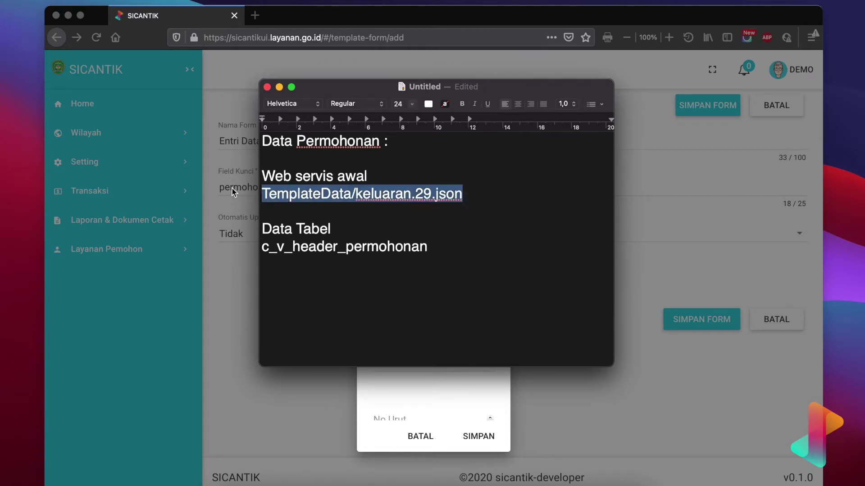
left_click(415, 195)
key("BackSpace")
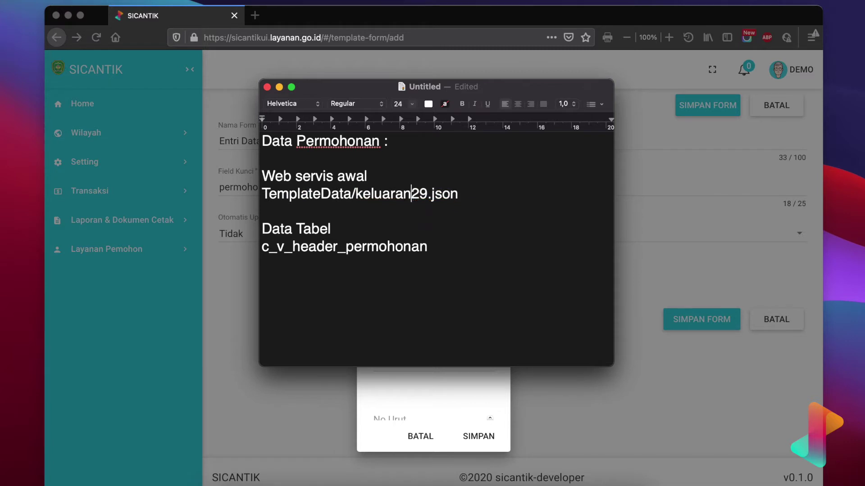
type("/")
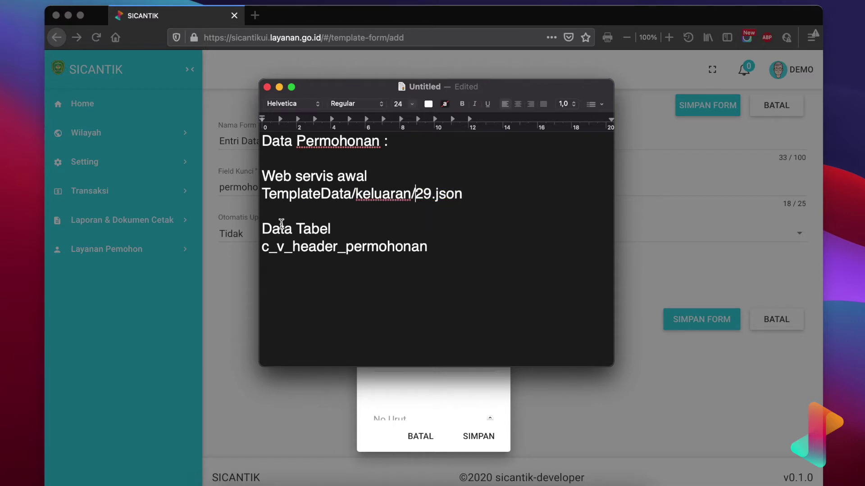
Highlight the table name c_v_header_permohonan in the note and switch back to SICANTIK in the browser.
left_click_drag(440, 253, 265, 247)
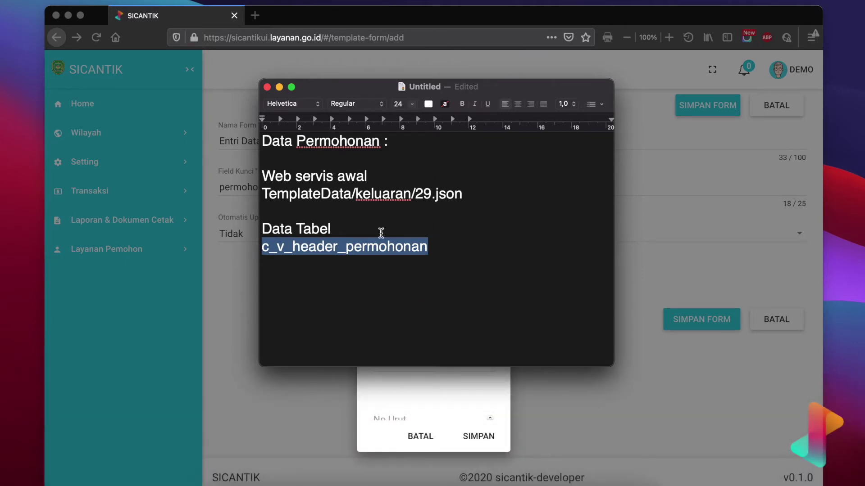
left_click_drag(377, 89, 285, 89)
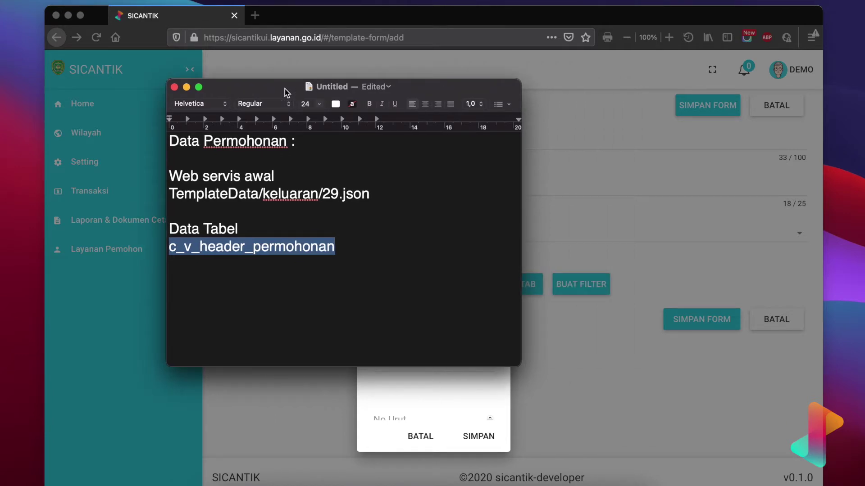
left_click(622, 20)
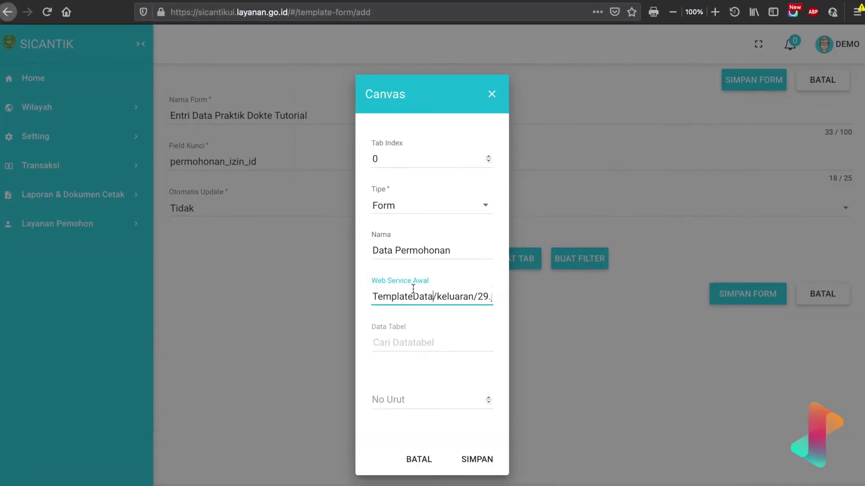
Set the canvas's Data Tabel to c_v_header_permohonan and its No Urut to 1, and save the canvas.
left_click_drag(425, 297, 502, 299)
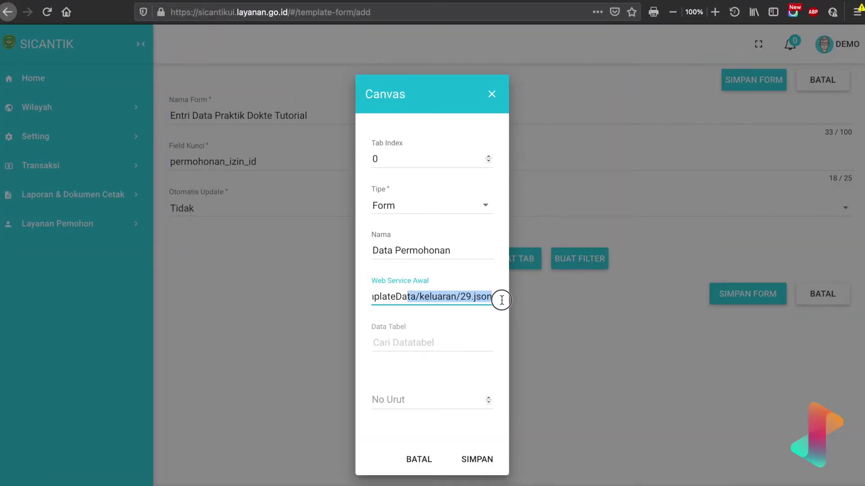
left_click(420, 338)
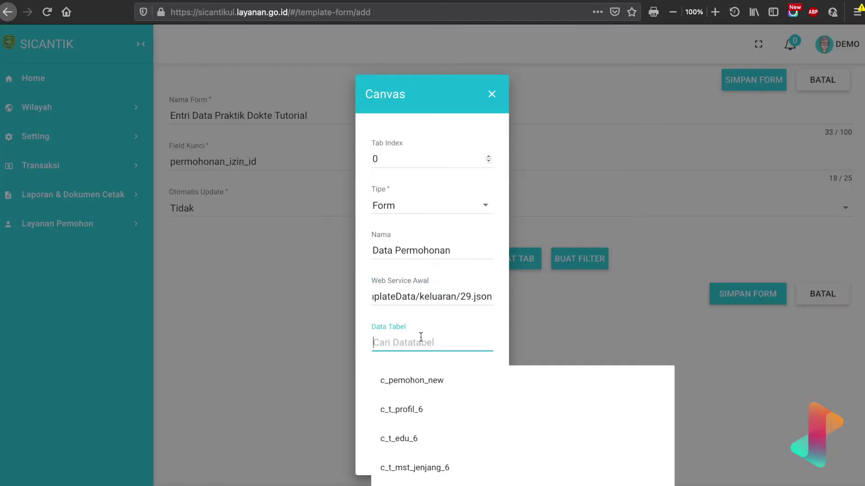
type("c_")
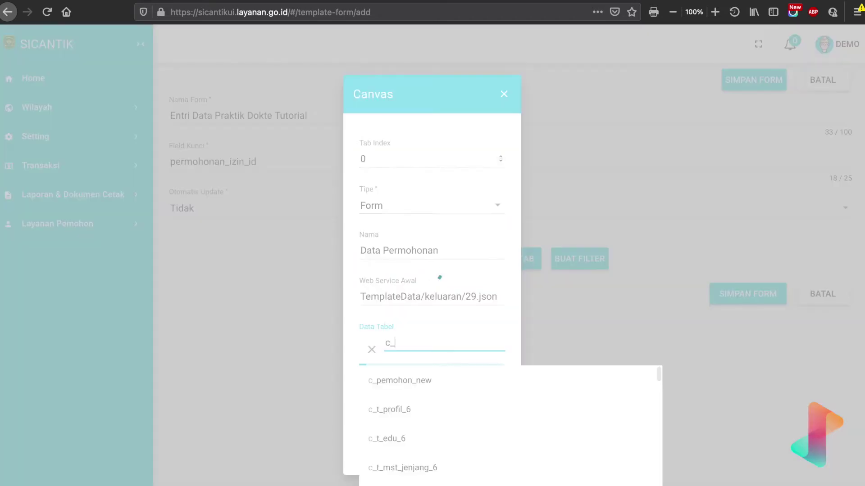
type("v_he")
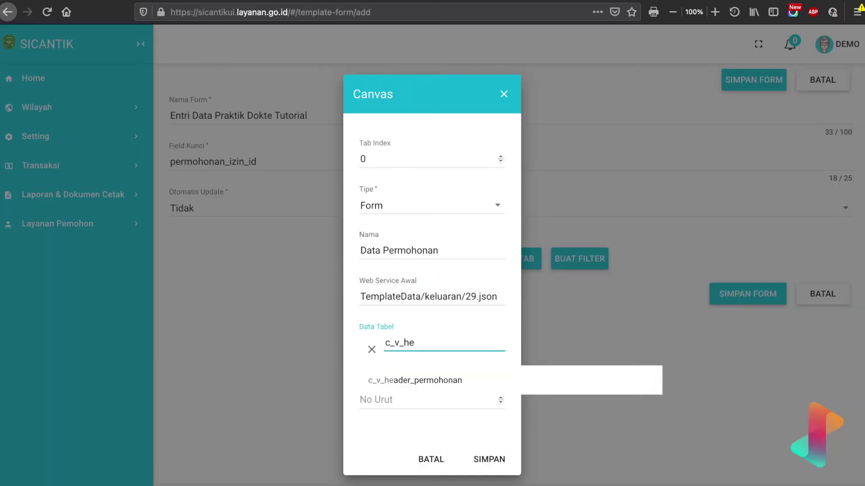
left_click(434, 381)
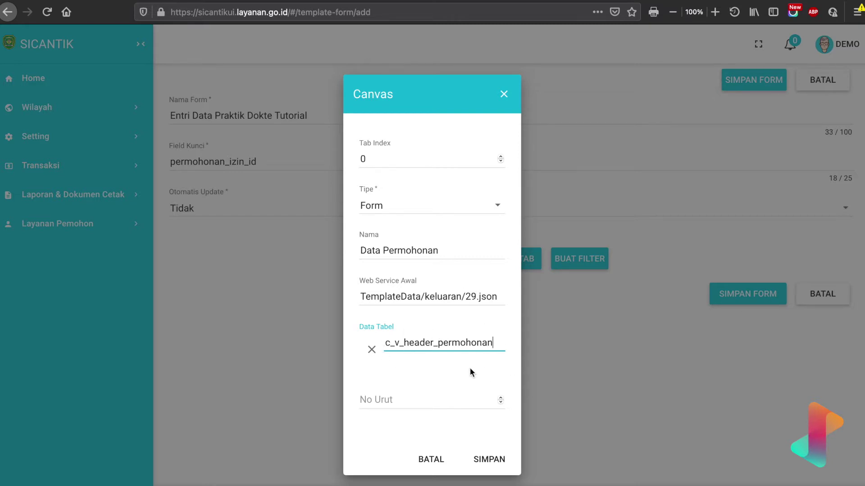
left_click(426, 395)
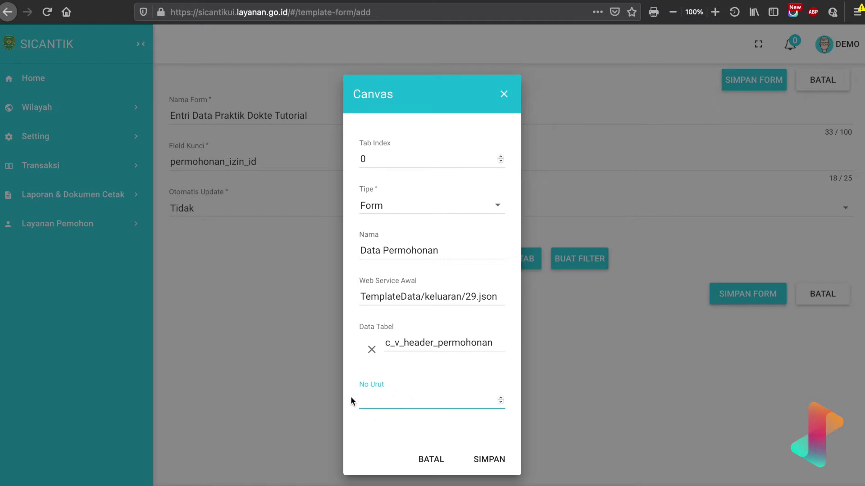
type("1")
left_click(484, 460)
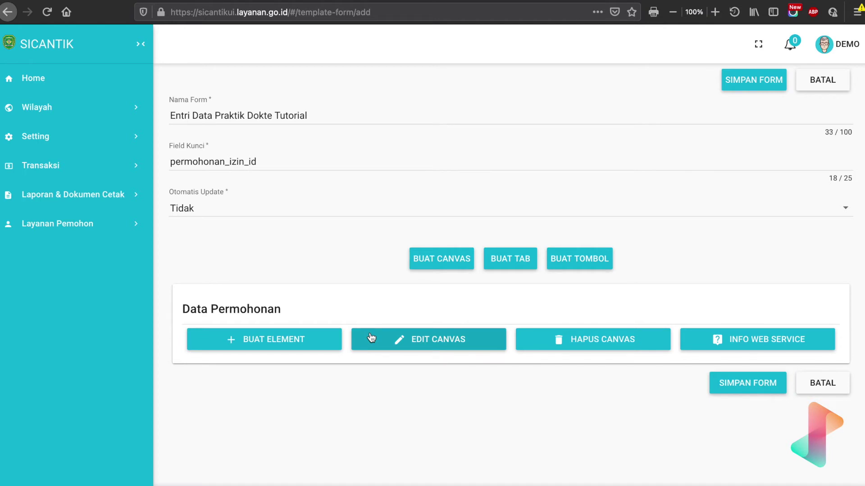
Start a new element in the Data Permohonan canvas with Data Kolom No Permohonan and Label Nomor Pendaftaran.
left_click(310, 339)
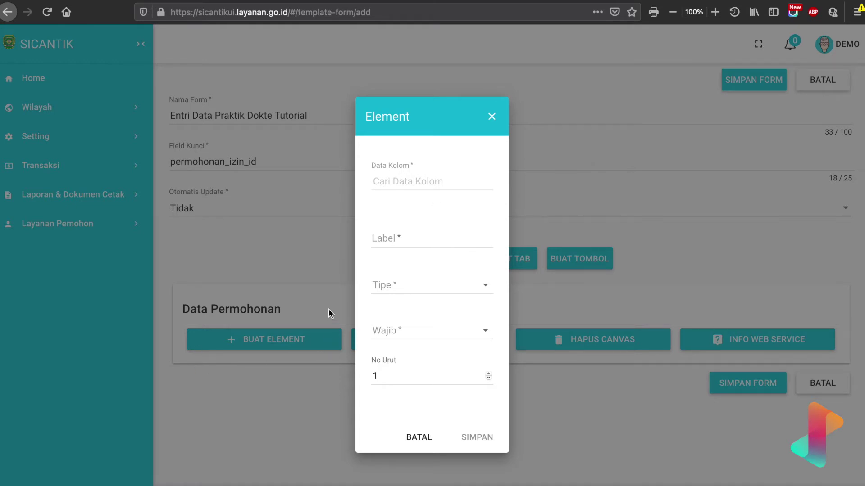
left_click(417, 179)
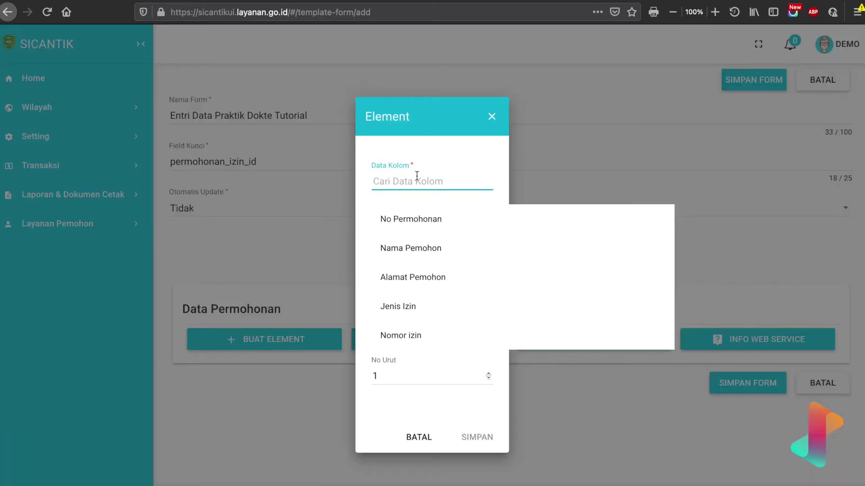
left_click(390, 220)
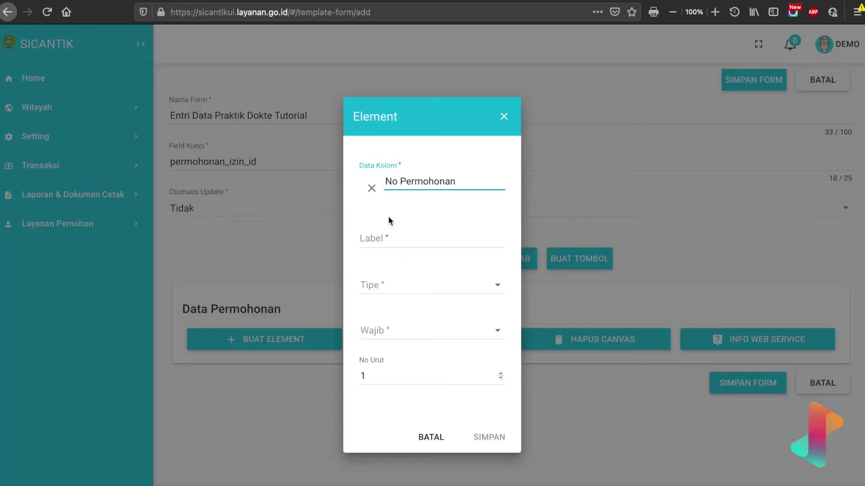
left_click(373, 230)
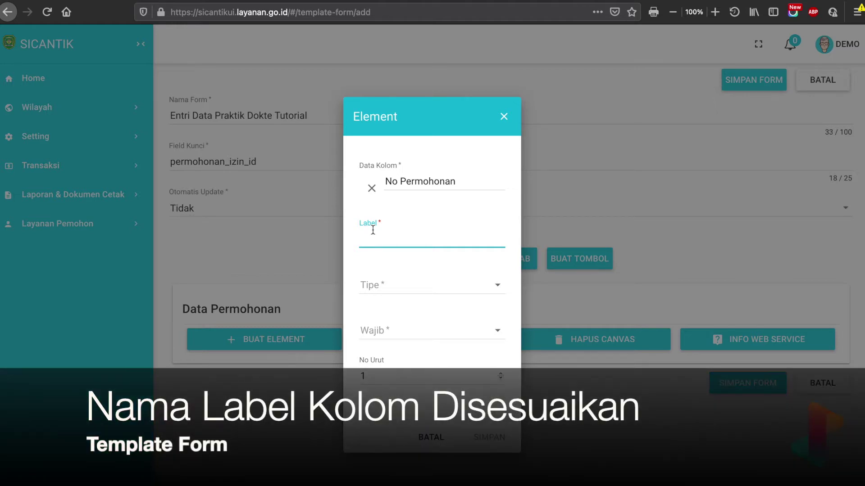
type("Nomor")
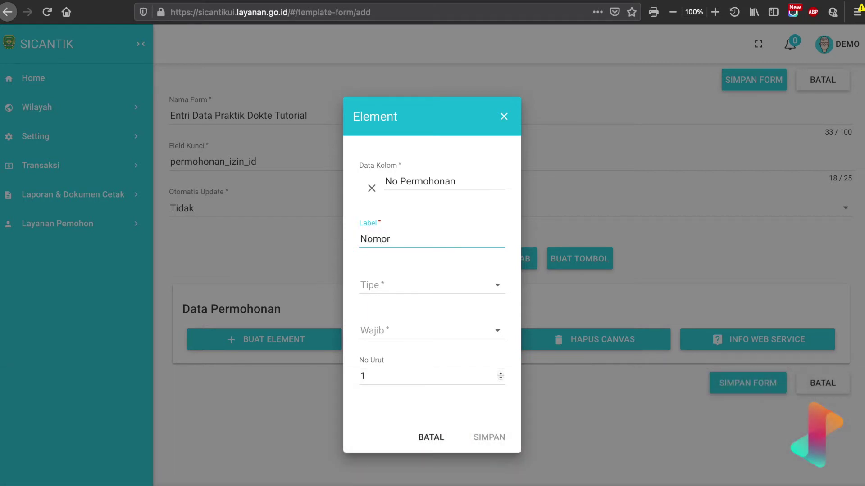
type(" Pendaftaran")
Examine the available Tipe options for the element, from Autocomplete through QR Code.
left_click(372, 283)
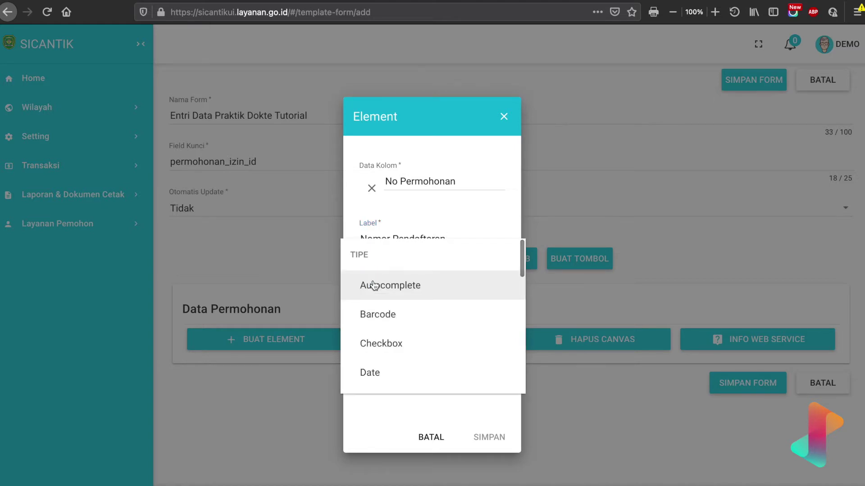
scroll(386, 338, "down", 6)
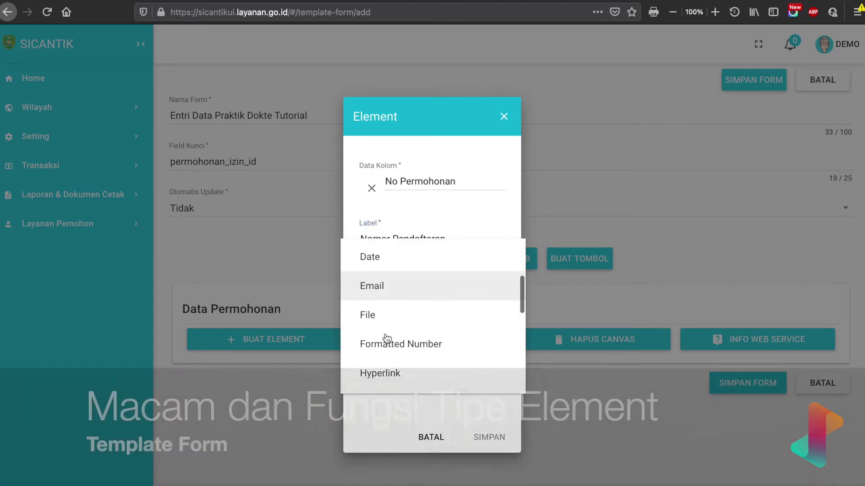
scroll(387, 339, "down", 2)
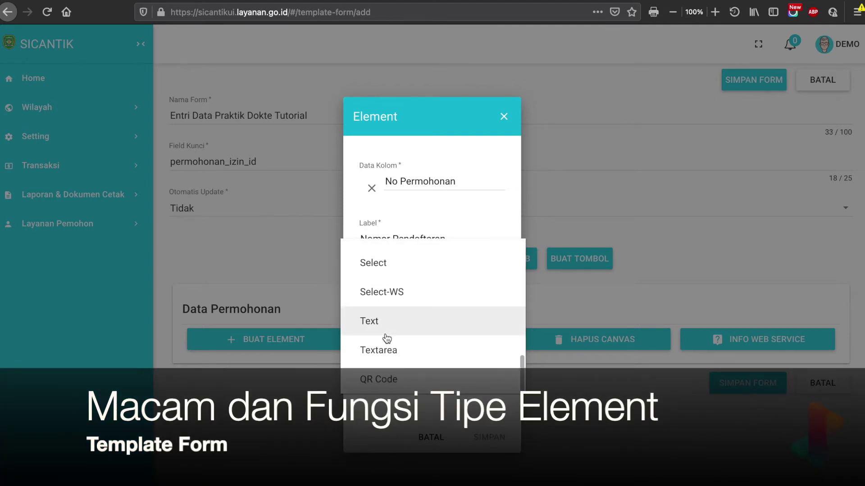
scroll(386, 338, "up", 8)
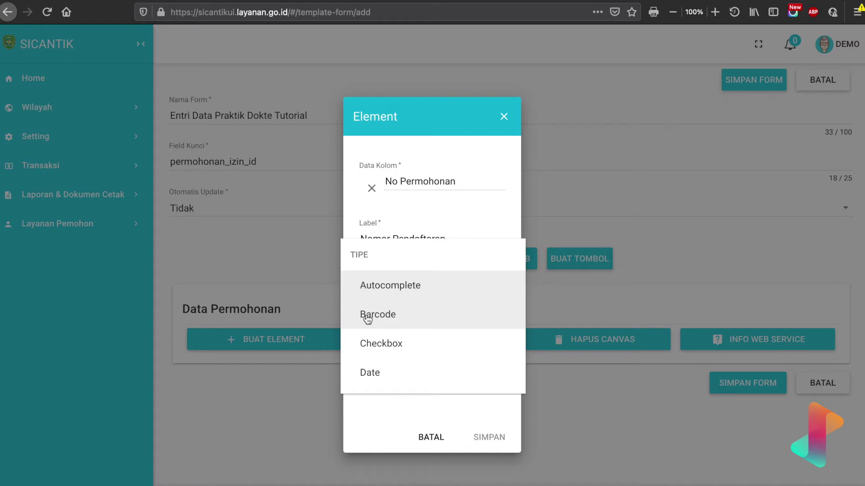
scroll(378, 352, "down", 1)
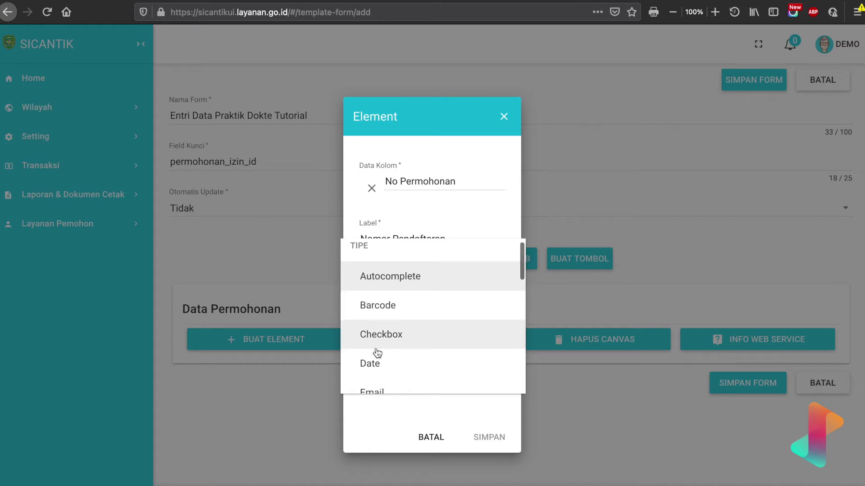
scroll(377, 353, "down", 2)
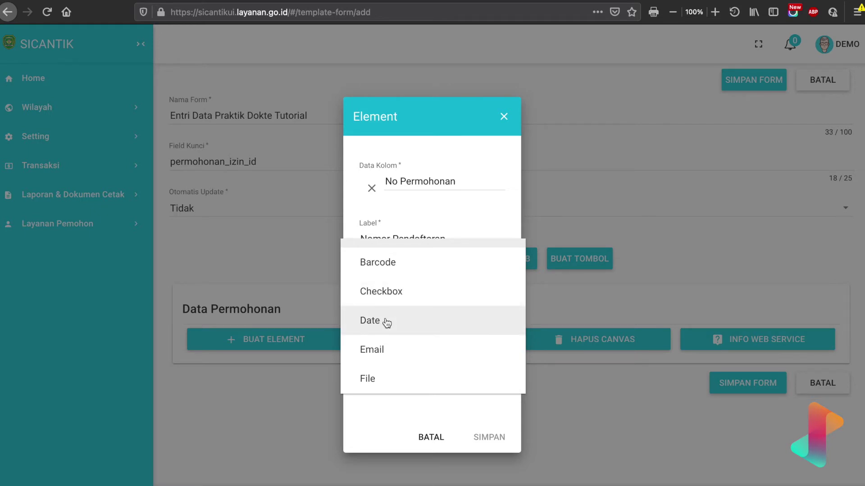
scroll(386, 323, "down", 2)
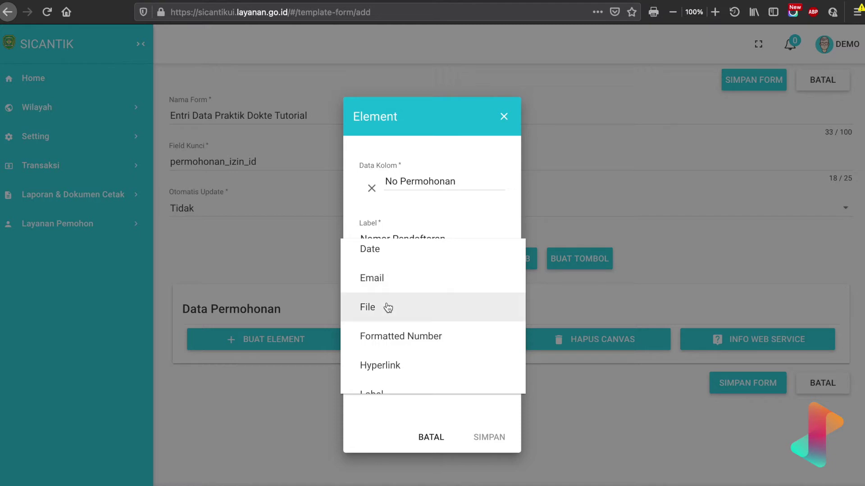
scroll(386, 305, "down", 1)
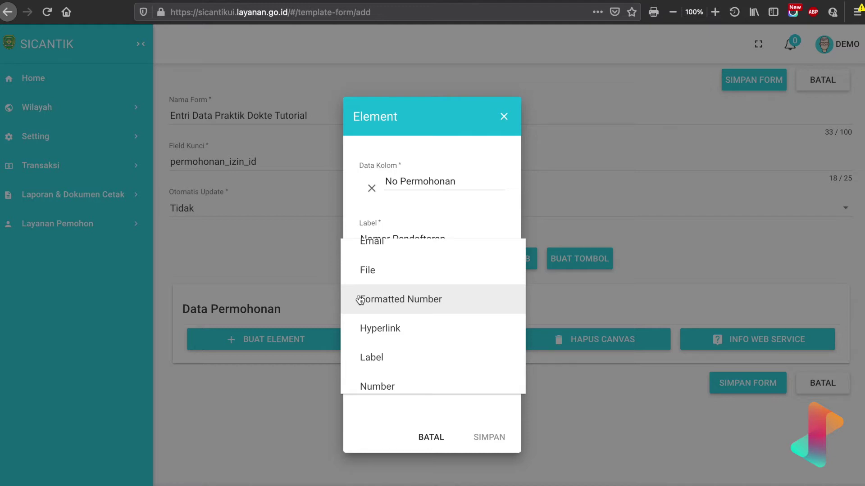
scroll(372, 349, "down", 2)
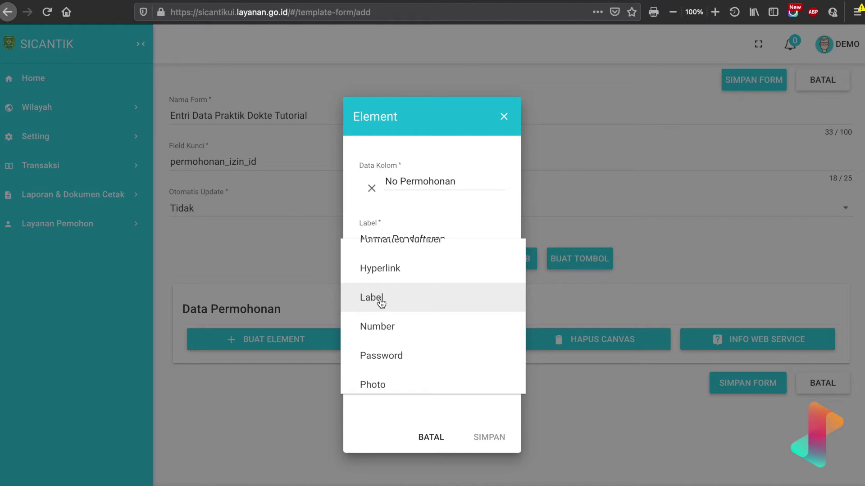
scroll(386, 330, "down", 2)
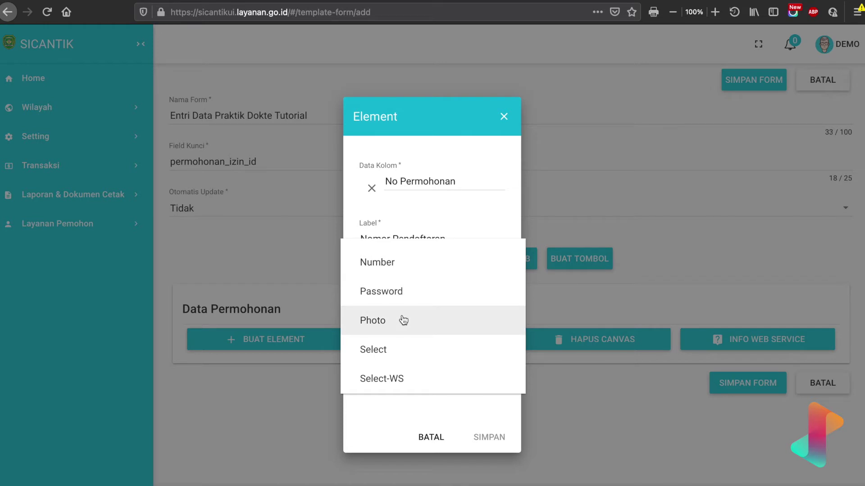
scroll(403, 321, "down", 1)
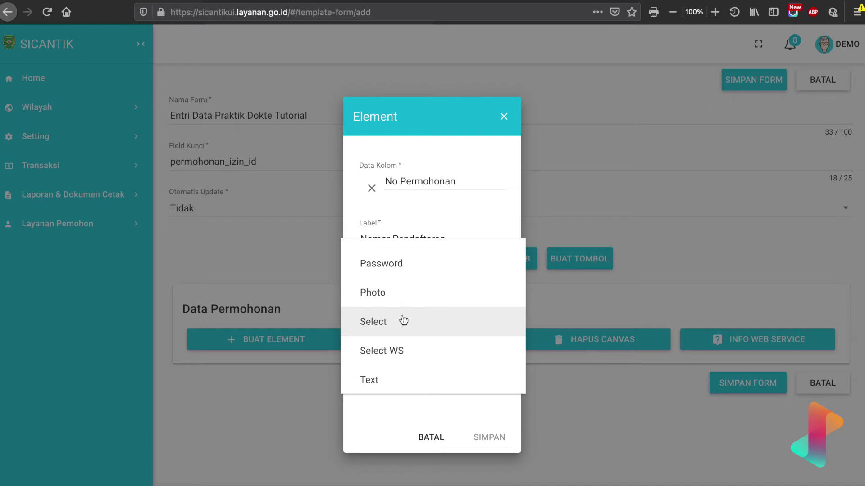
left_click(487, 216)
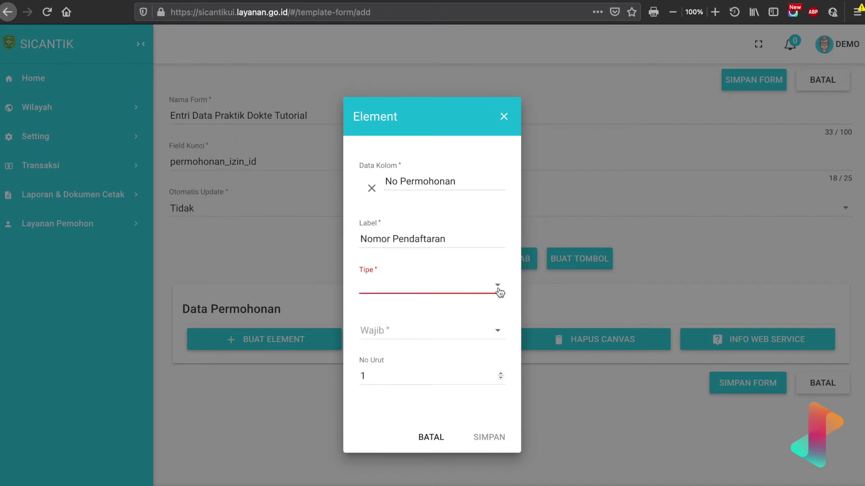
left_click(499, 292)
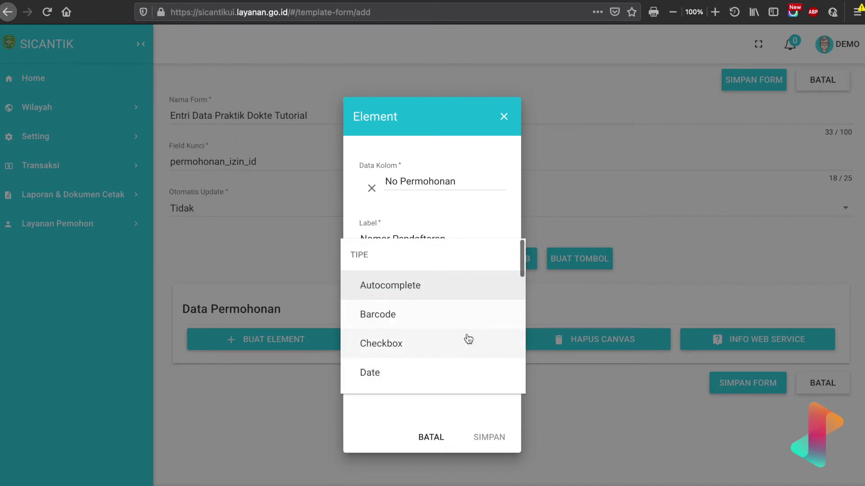
scroll(466, 340, "down", 3)
scroll(466, 339, "down", 3)
scroll(466, 338, "down", 2)
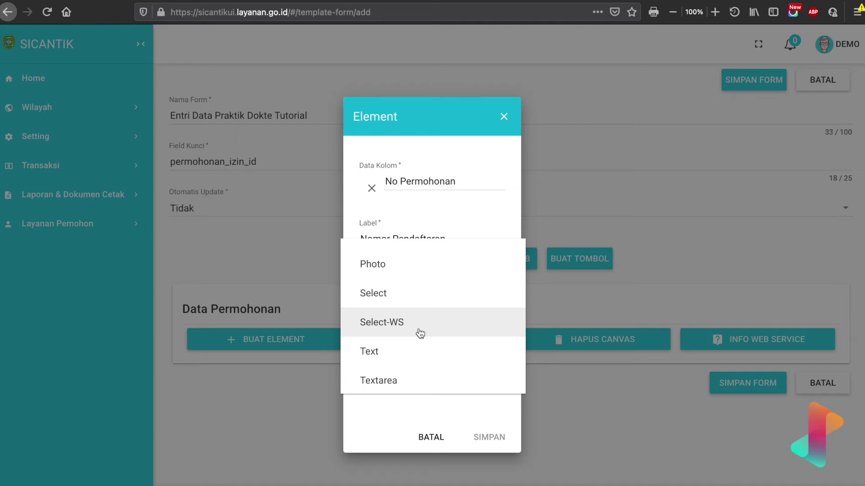
scroll(420, 334, "down", 1)
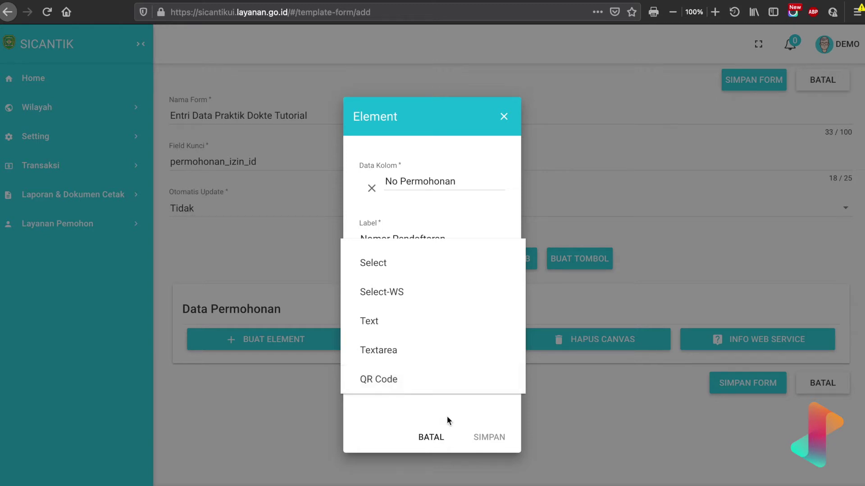
Set the Nomor Pendaftaran element's Tipe to Label and Wajib to Tidak, and save the element.
scroll(435, 355, "up", 1)
scroll(436, 356, "up", 6)
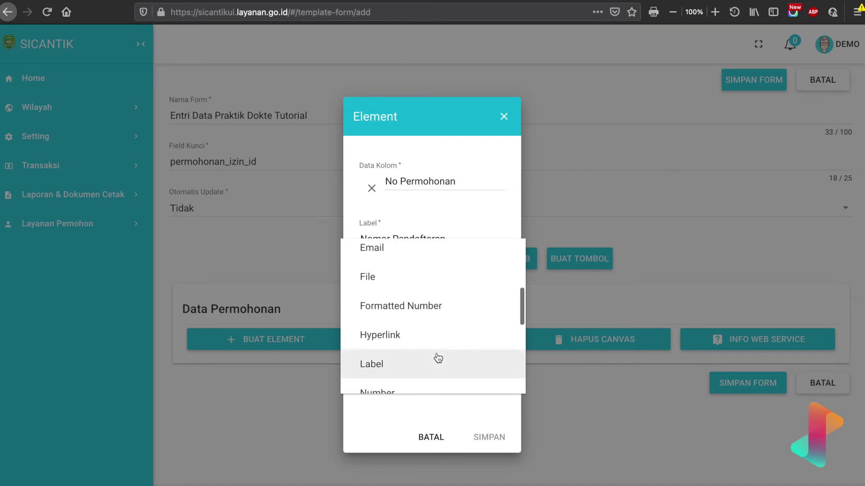
left_click(394, 365)
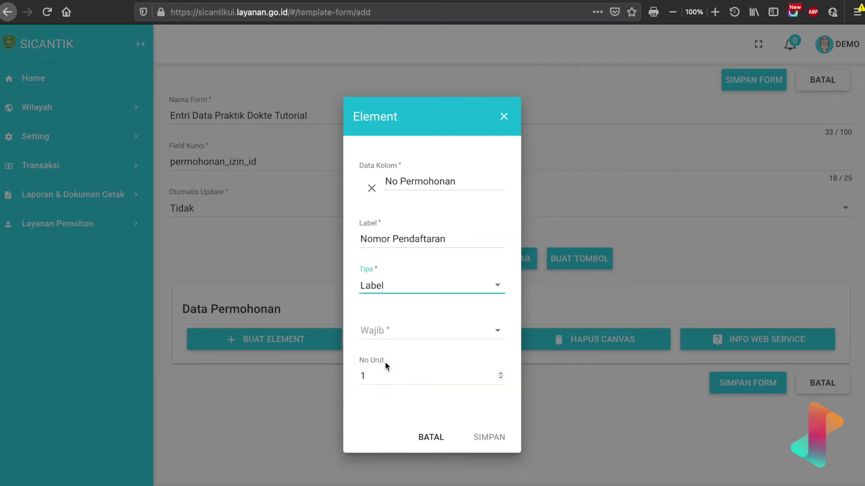
left_click(401, 336)
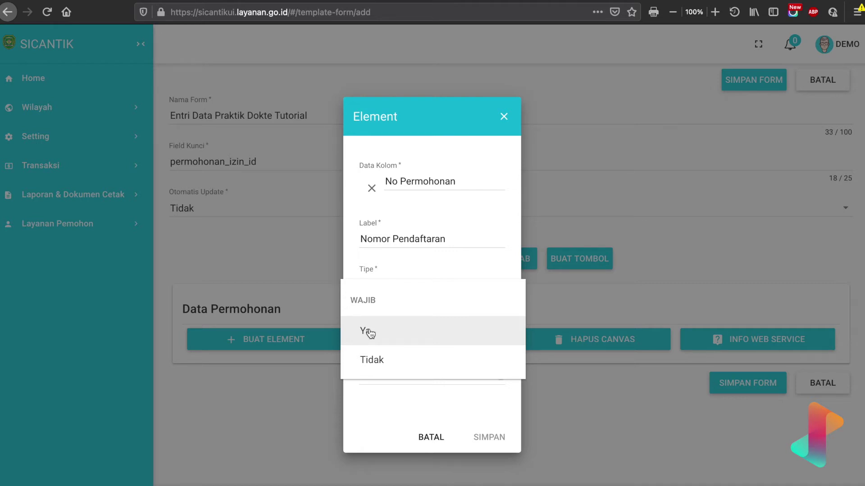
left_click(382, 363)
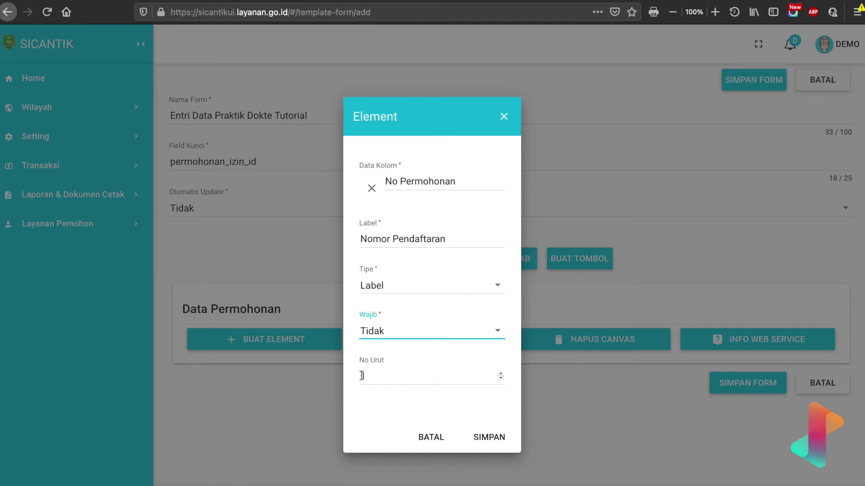
left_click(478, 441)
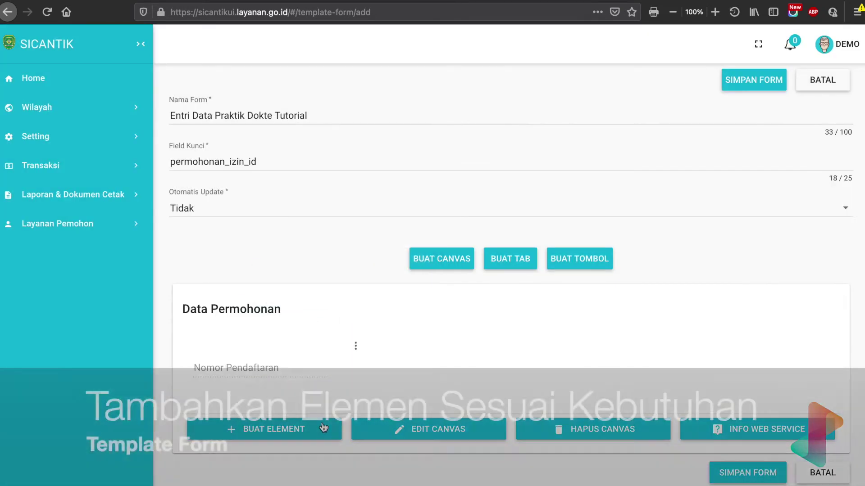
Start another element in the Data Permohonan canvas with Data Kolom Nama Pemohon and Label Pemohon.
left_click(292, 433)
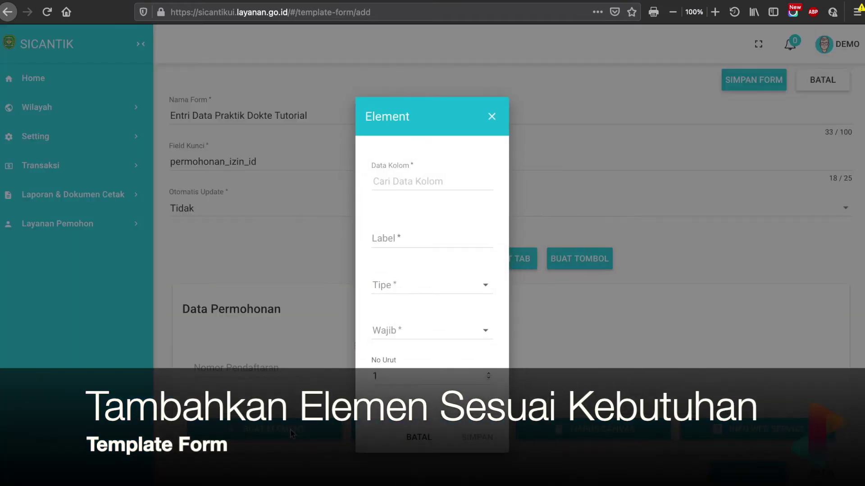
left_click(388, 182)
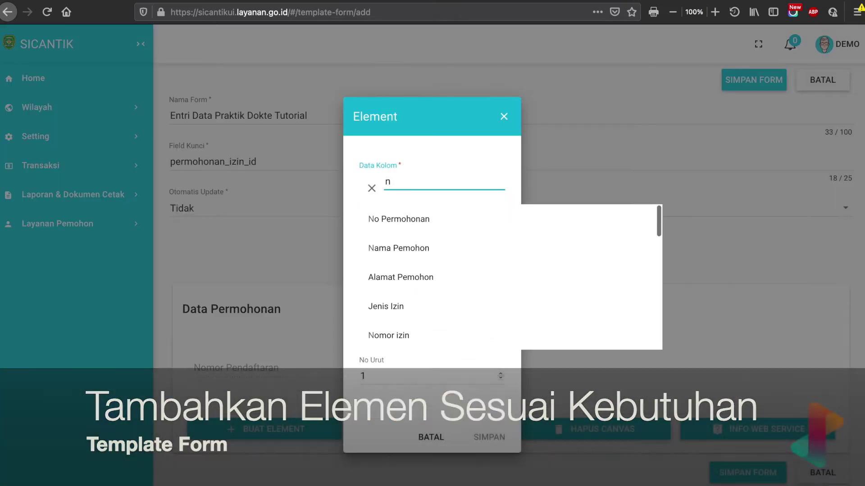
type("ama")
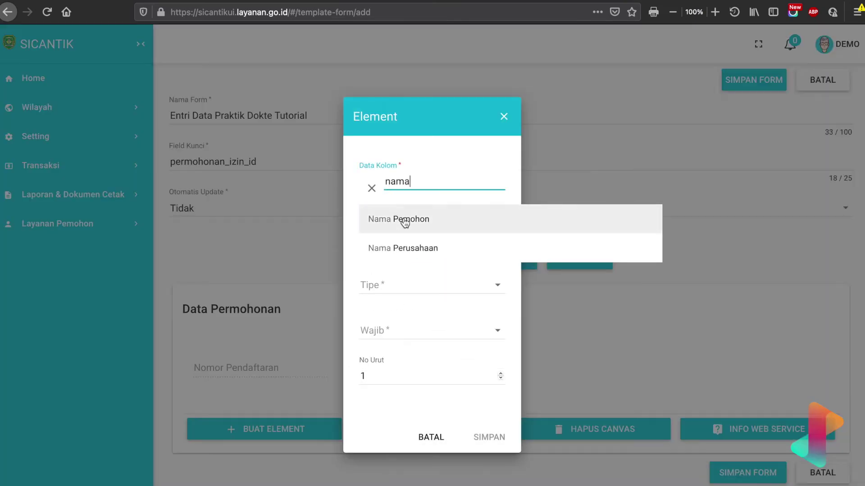
left_click(403, 221)
left_click(402, 238)
type("N")
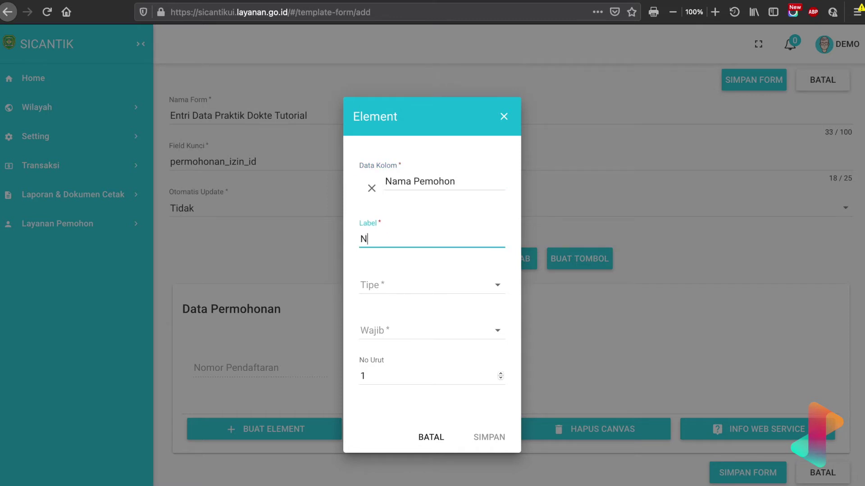
key("BackSpace")
type("Pemohon")
Set the Pemohon element's Tipe to Label, Wajib to Tidak and No Urut to 2, and save the element.
left_click(403, 292)
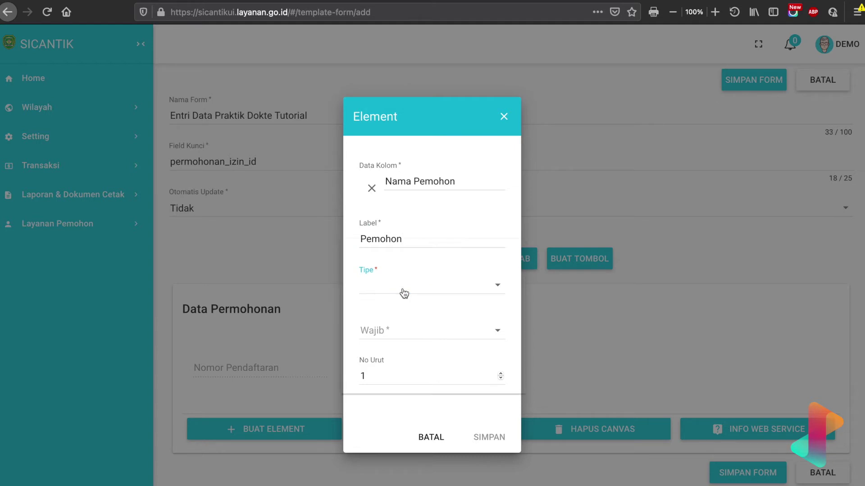
scroll(403, 293, "down", 3)
left_click(392, 374)
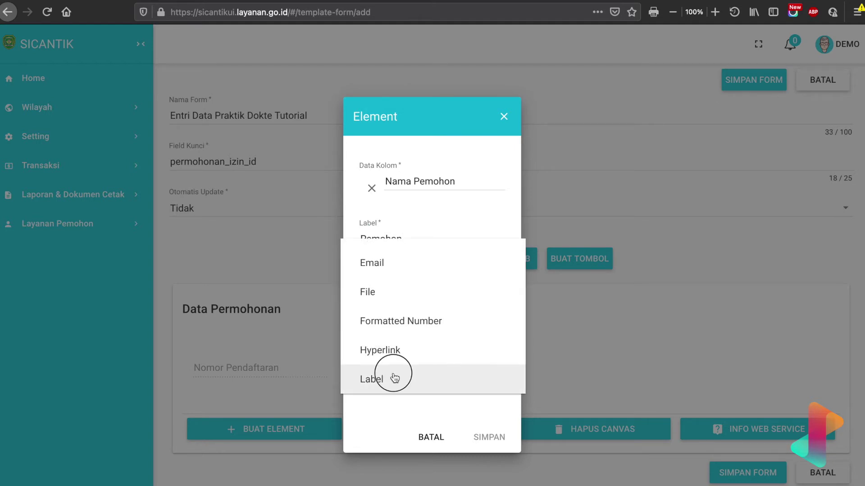
left_click(395, 339)
left_click(384, 365)
left_click(380, 379)
key("BackSpace")
type("2")
left_click(490, 436)
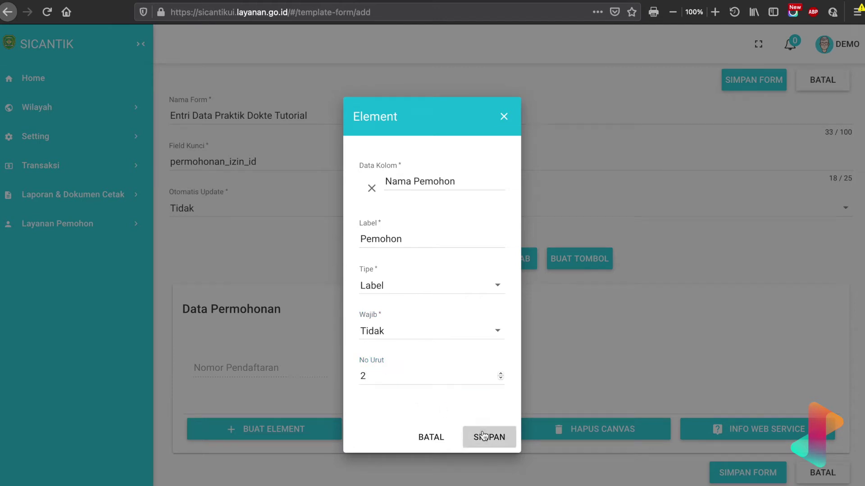
Start another element in the Data Permohonan canvas with Data Kolom Alamat Pemohon and Label Alamat.
scroll(391, 372, "down", 3)
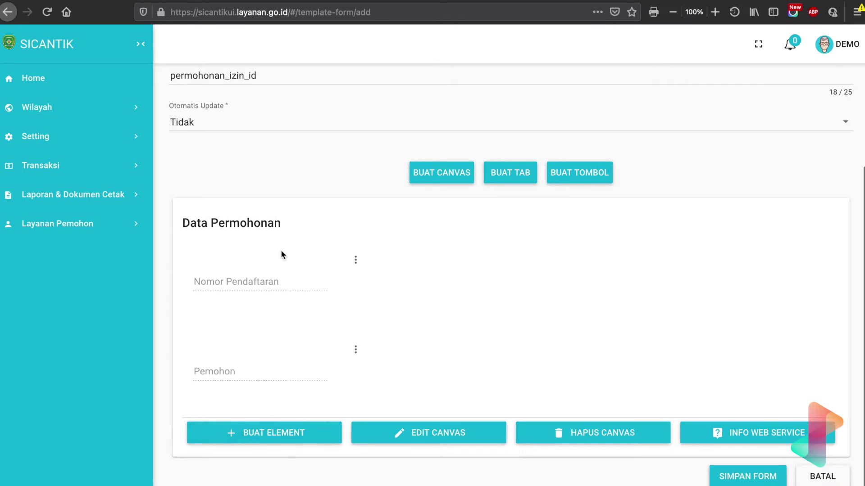
left_click(306, 444)
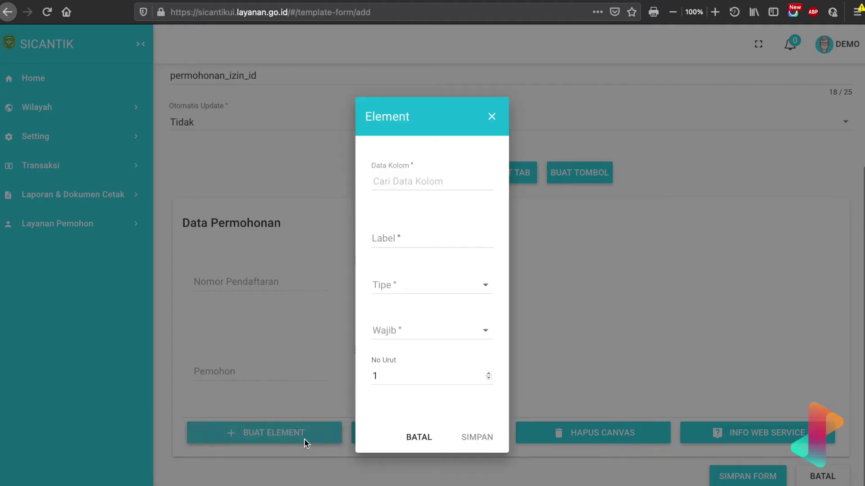
left_click(445, 182)
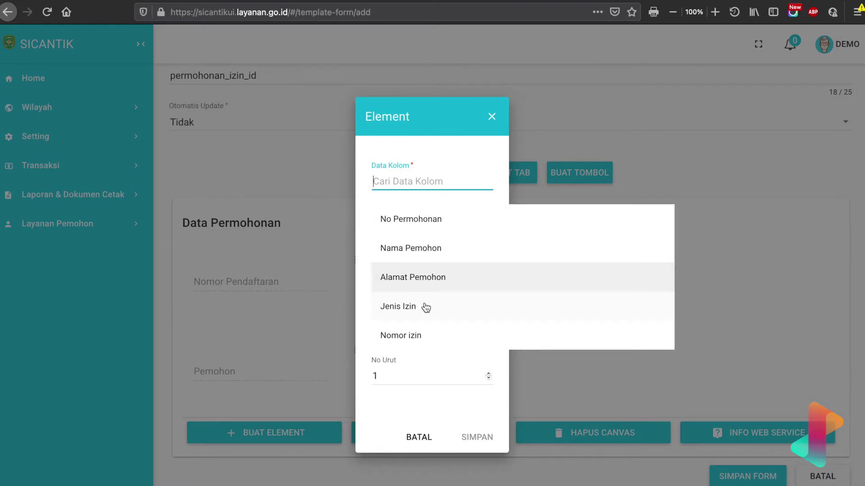
left_click(425, 277)
left_click(404, 239)
type("Alamat")
Set the Alamat element's Tipe to Label, Wajib to Tidak and No Urut to 3, and save the element.
left_click(406, 290)
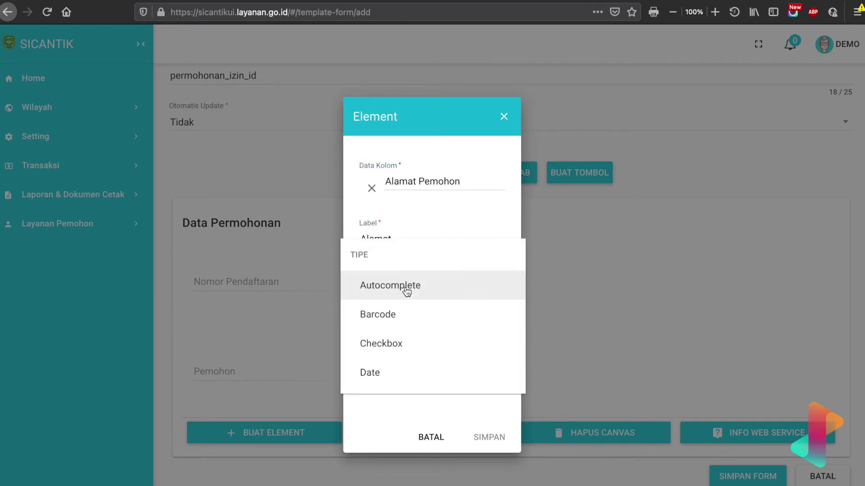
scroll(407, 292, "down", 3)
left_click(406, 372)
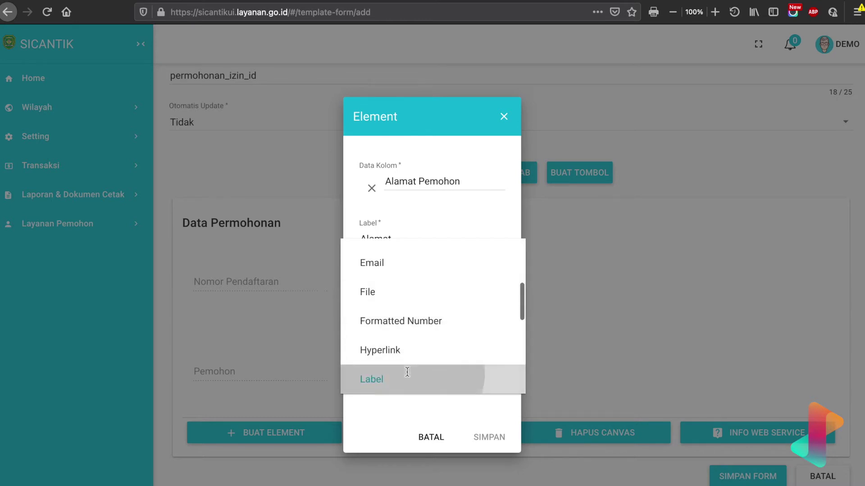
left_click(405, 333)
left_click(403, 370)
left_click(482, 369)
key("Delete")
type("3")
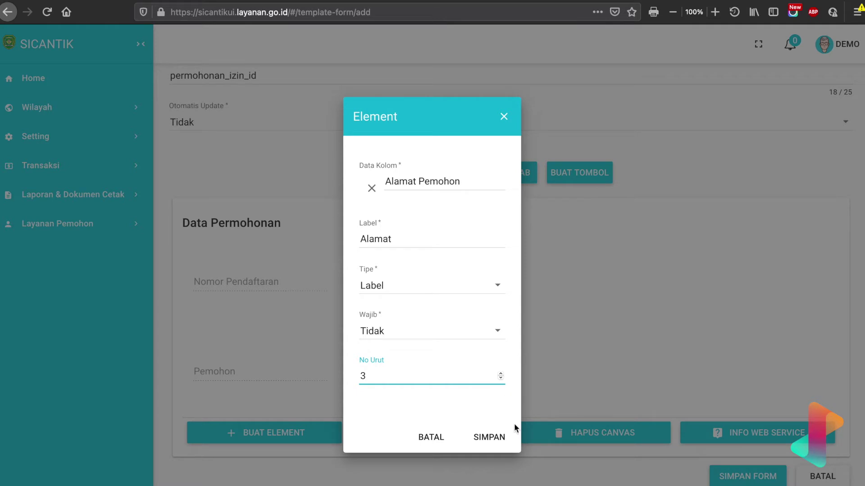
left_click(490, 437)
Start another element in the Data Permohonan canvas with Data Kolom Nomor Identitas and Label Nomor Identitas.
scroll(298, 464, "down", 3)
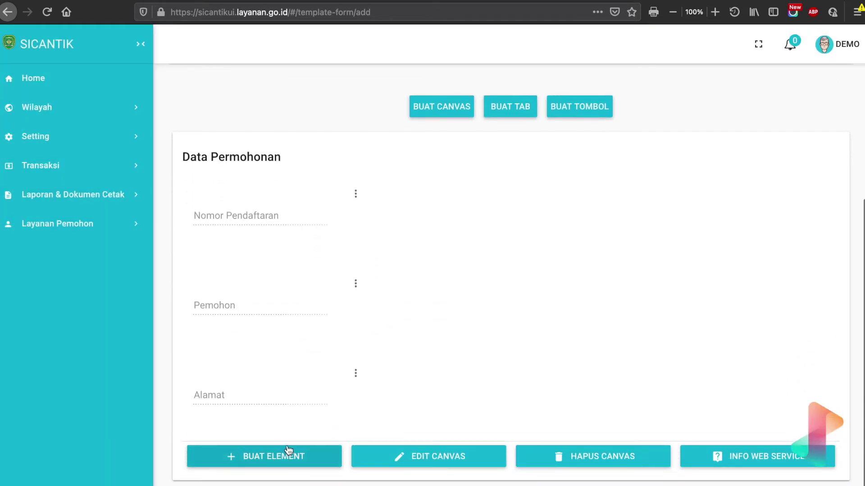
left_click(288, 456)
left_click(421, 180)
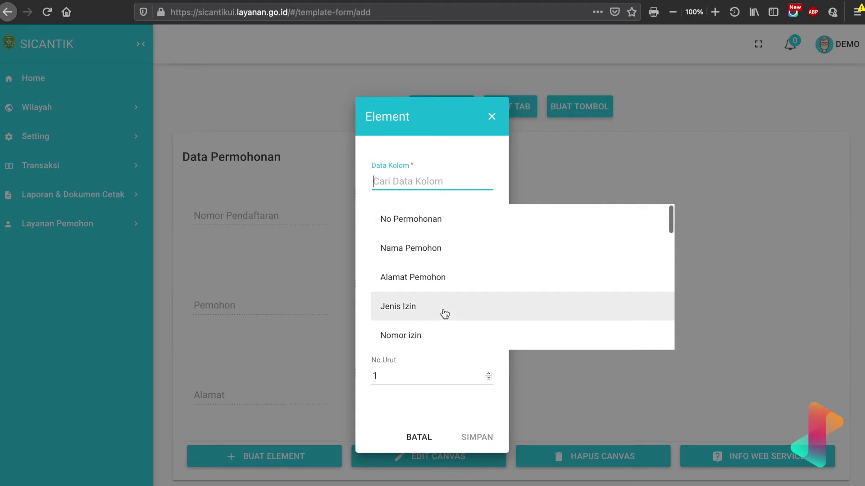
scroll(445, 314, "down", 3)
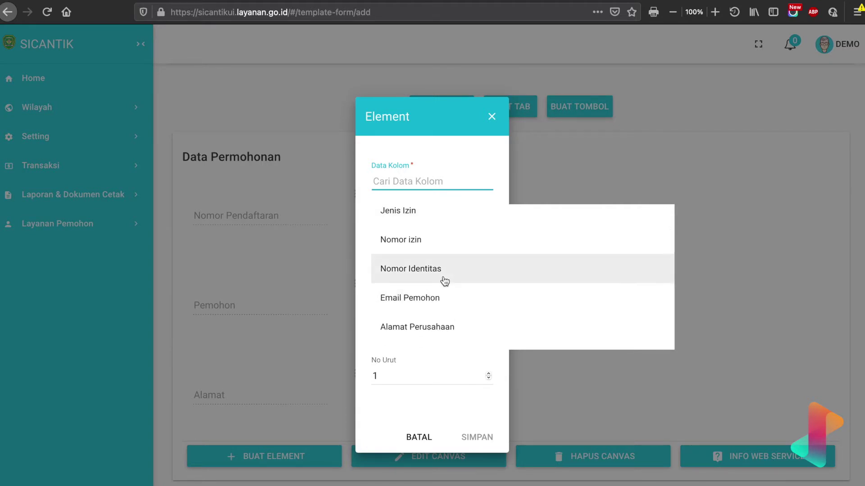
scroll(444, 281, "up", 2)
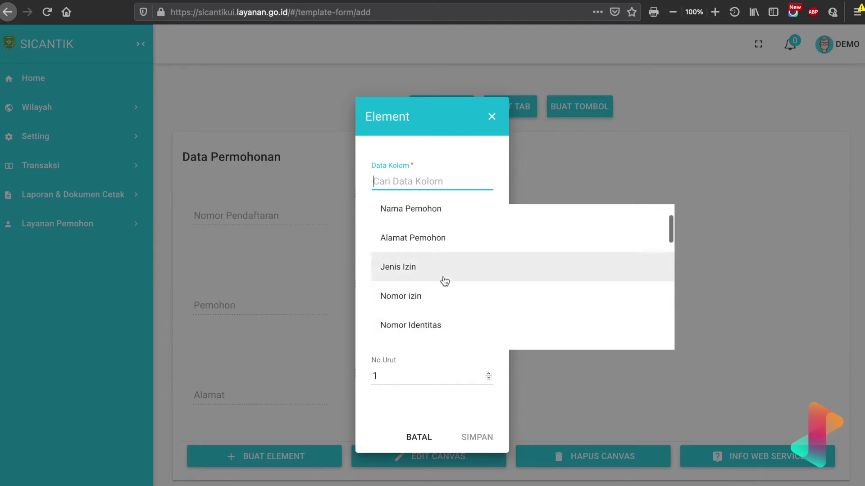
scroll(440, 313, "down", 2)
scroll(441, 314, "down", 3)
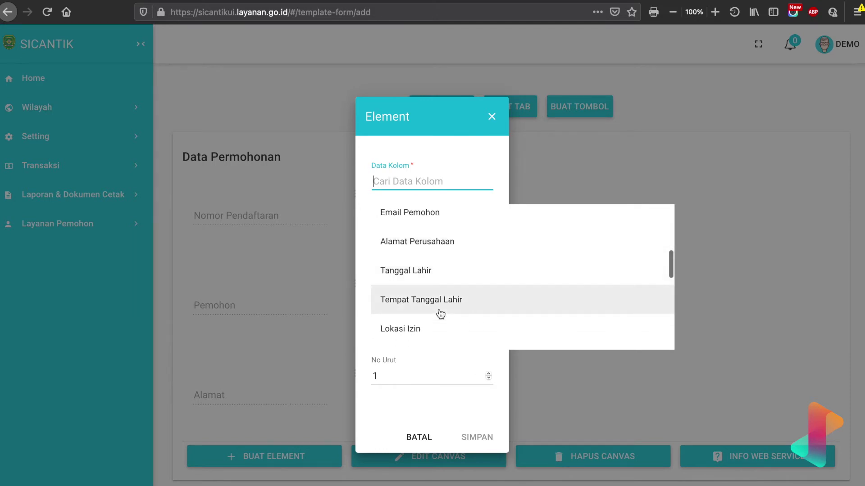
scroll(440, 314, "up", 3)
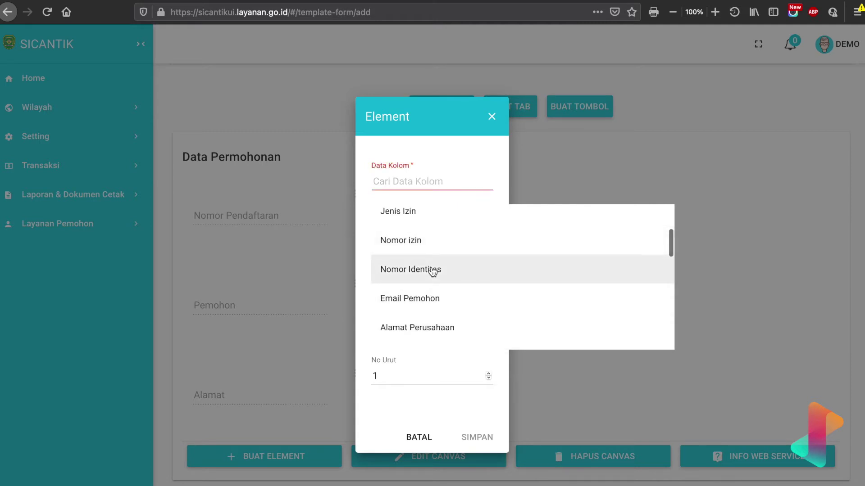
left_click(433, 271)
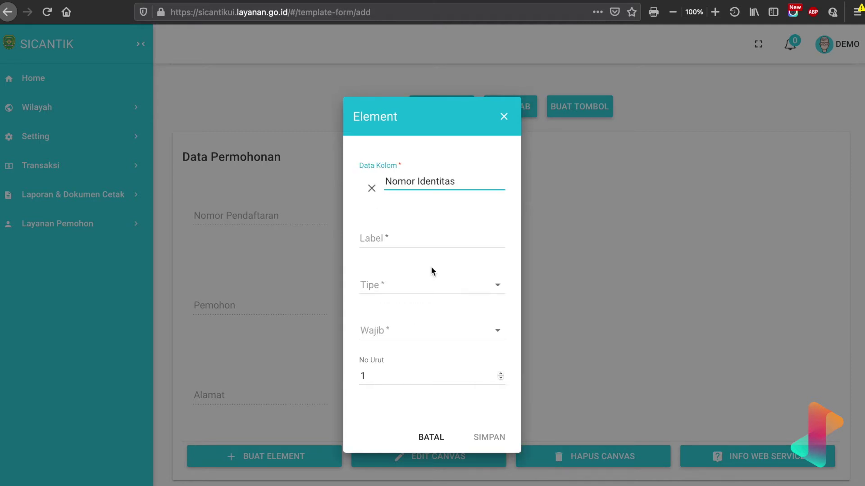
left_click(411, 245)
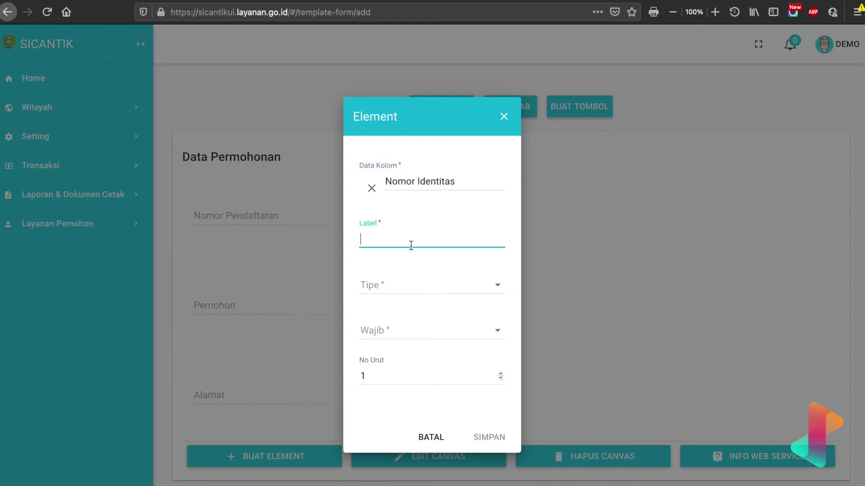
type("Nomor Identitas")
Set the Nomor Identitas element's Tipe to Label and Wajib to Tidak, raise its No Urut to follow Alamat, and save the element.
left_click(436, 287)
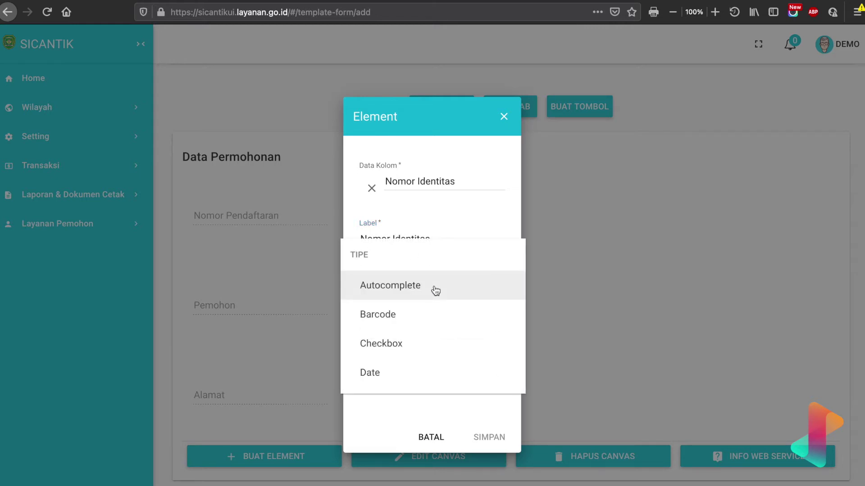
scroll(435, 290, "down", 3)
left_click(399, 376)
left_click(416, 328)
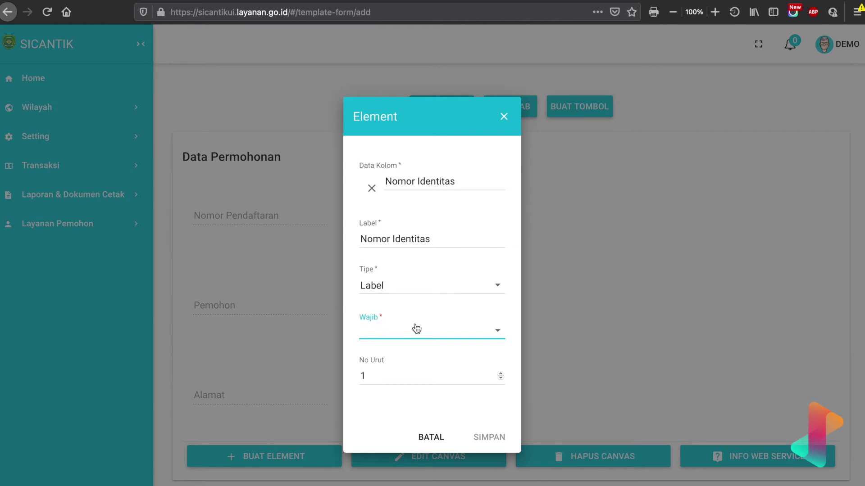
left_click(400, 358)
double_click(499, 374)
left_click(499, 374)
left_click(490, 436)
Start another element in the Data Permohonan canvas with Data Kolom Jenis Permohonan and Label Jenis Permohonan.
scroll(376, 397, "down", 4)
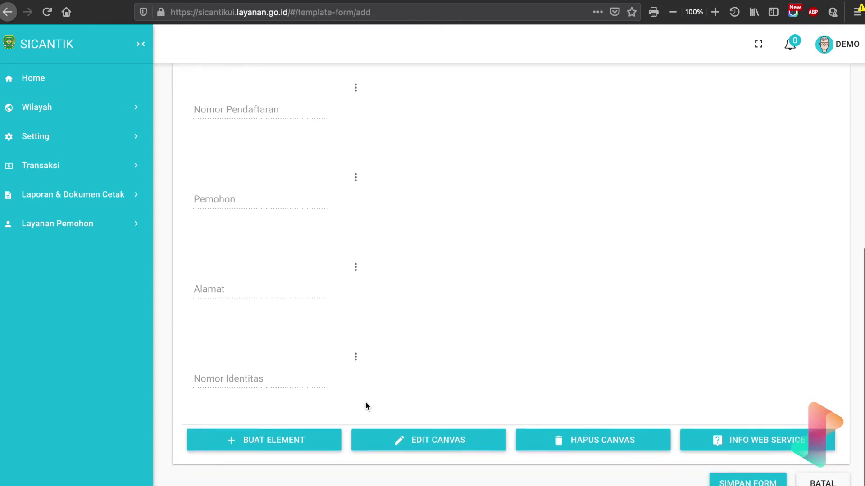
left_click(307, 442)
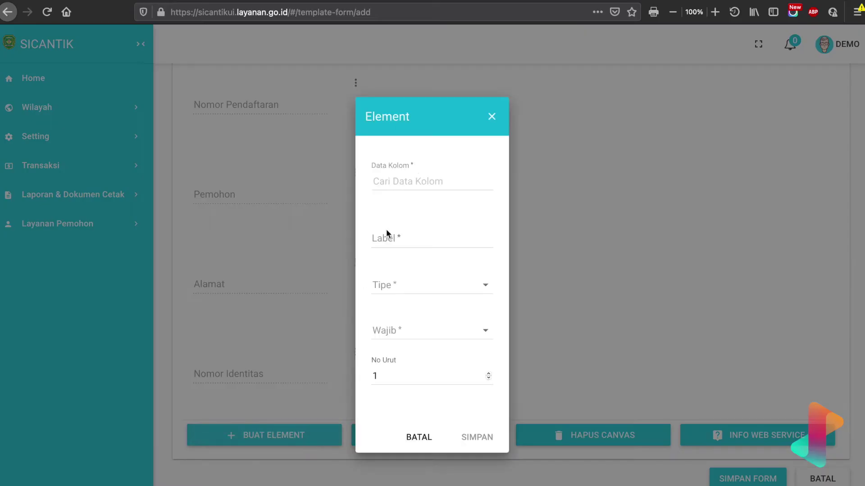
left_click(419, 181)
type("jeni")
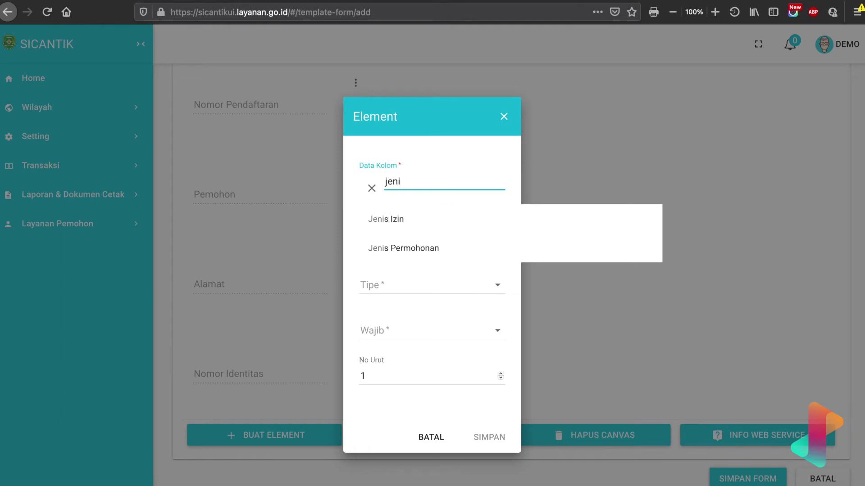
left_click(415, 251)
left_click(410, 242)
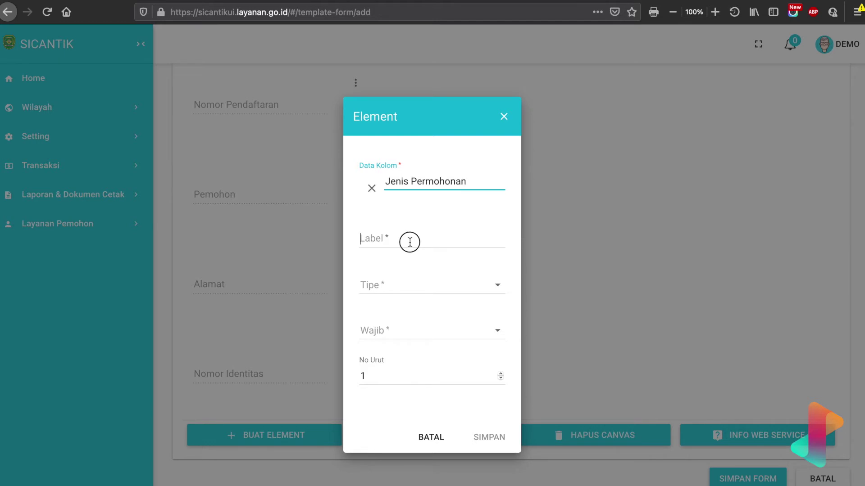
type("Jei")
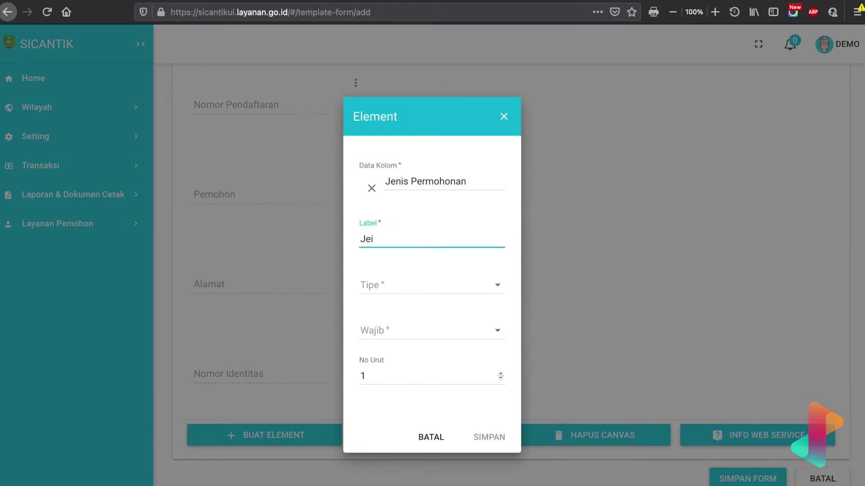
type("is")
key("BackSpace")
type("nis Permohonan")
Set the Jenis Permohonan element's Tipe to Label and Wajib to Tidak, and save the element.
left_click(434, 283)
left_click(386, 381)
left_click(395, 336)
left_click(395, 360)
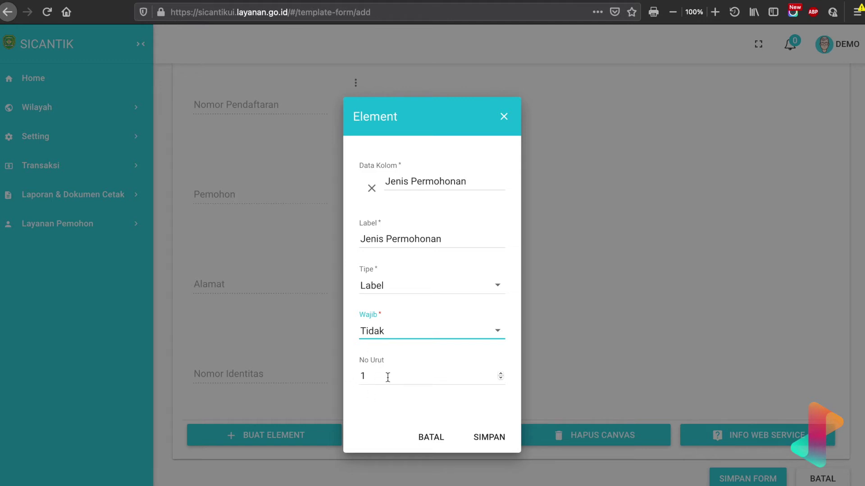
left_click(494, 437)
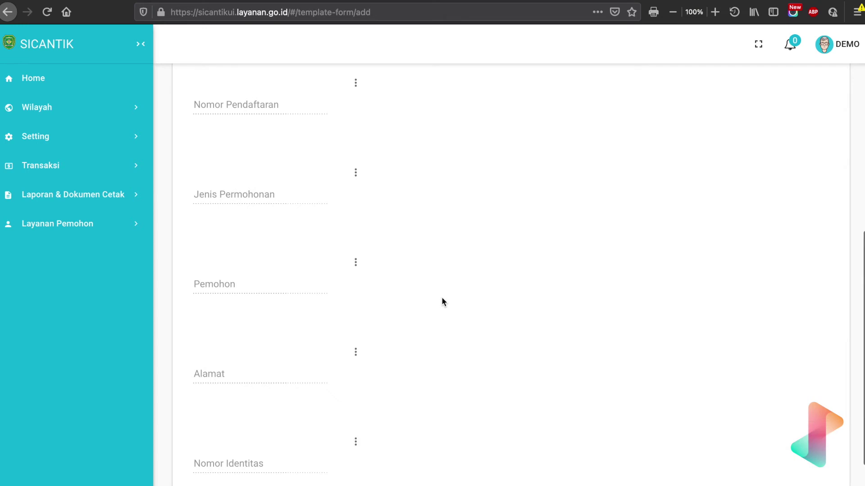
Start another element in the Data Permohonan canvas with Data Kolom Jenis Izin and Label Jenis Izin.
scroll(442, 302, "up", 3)
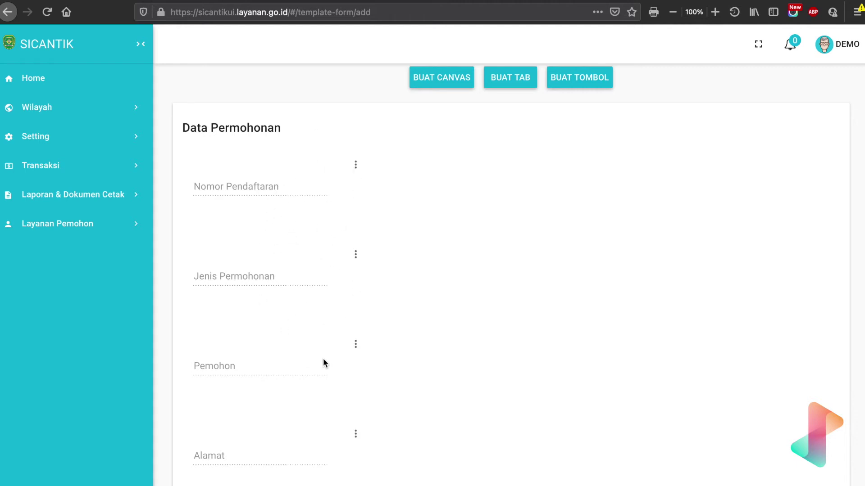
scroll(323, 360, "down", 3)
left_click(302, 461)
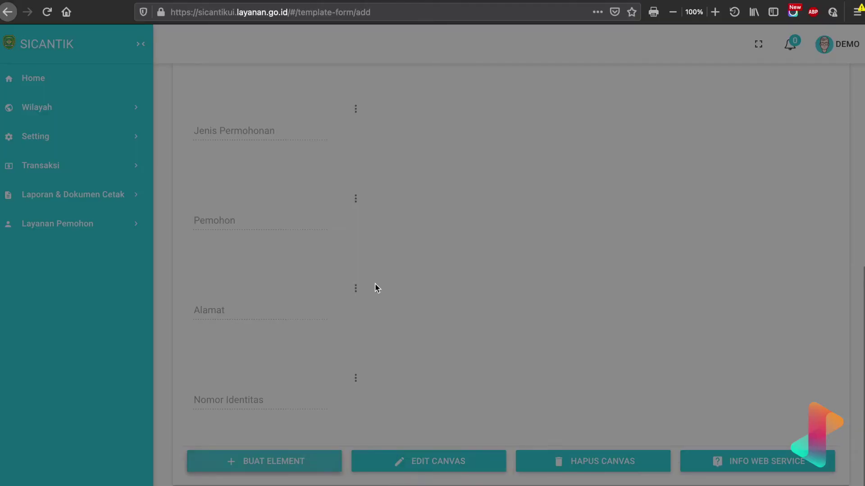
left_click(411, 180)
type("jenis")
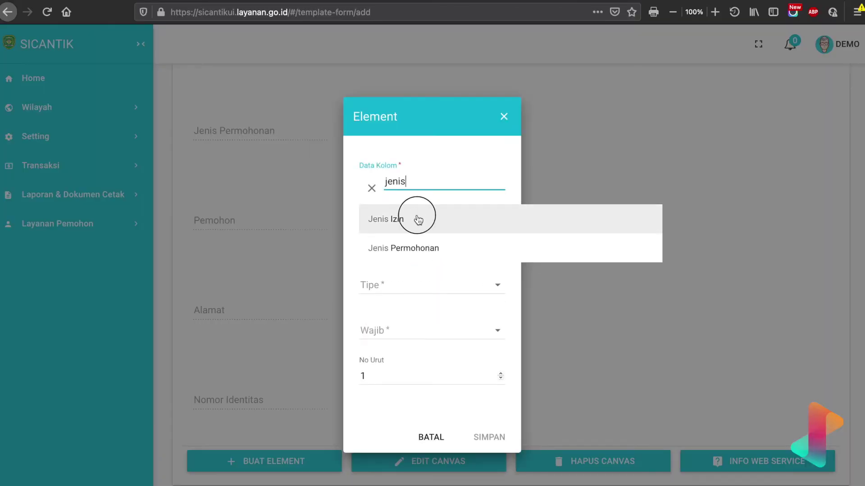
left_click(418, 220)
left_click(409, 234)
type("Jenis Izin")
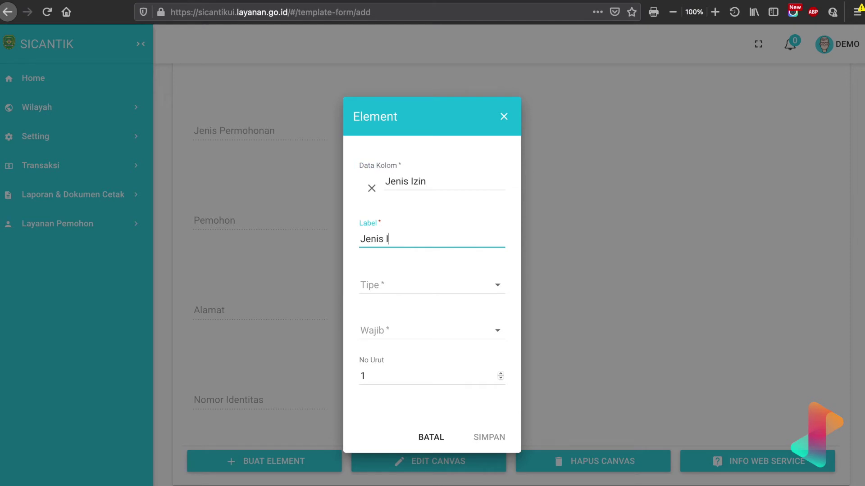
Set the Jenis Izin element's Tipe to Label and Wajib to Tidak, and save the element.
left_click(414, 285)
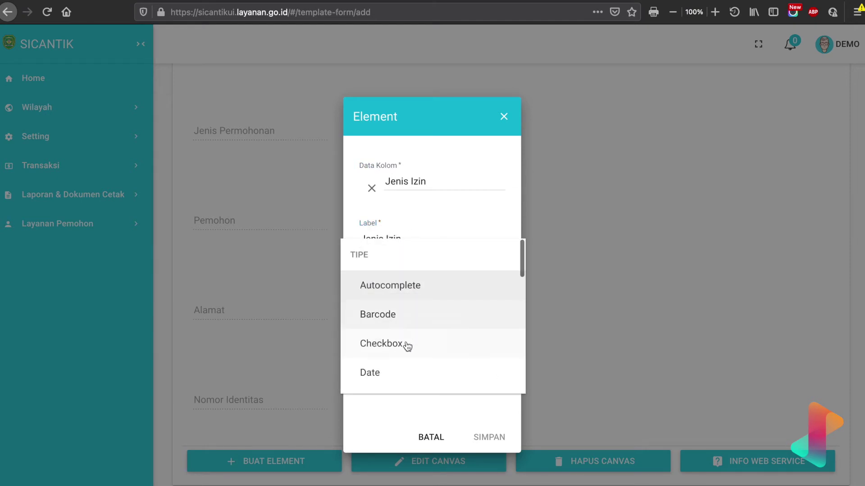
scroll(407, 345, "down", 3)
left_click(379, 379)
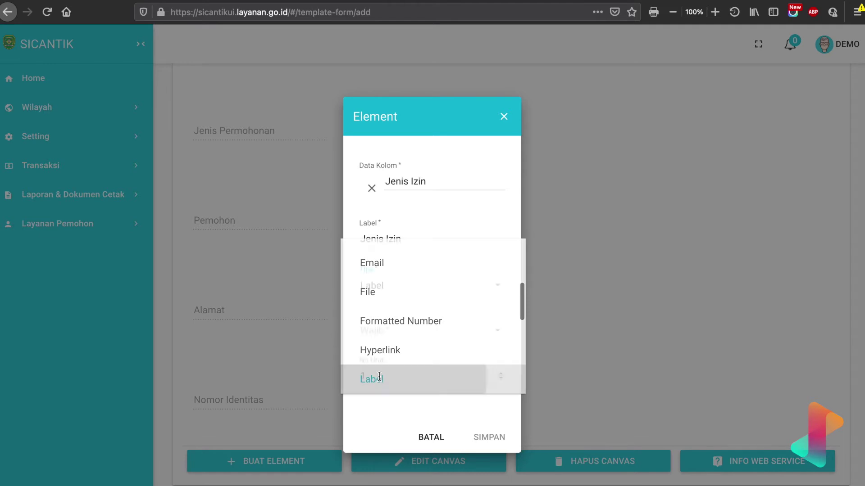
left_click(425, 344)
left_click(417, 359)
left_click(472, 438)
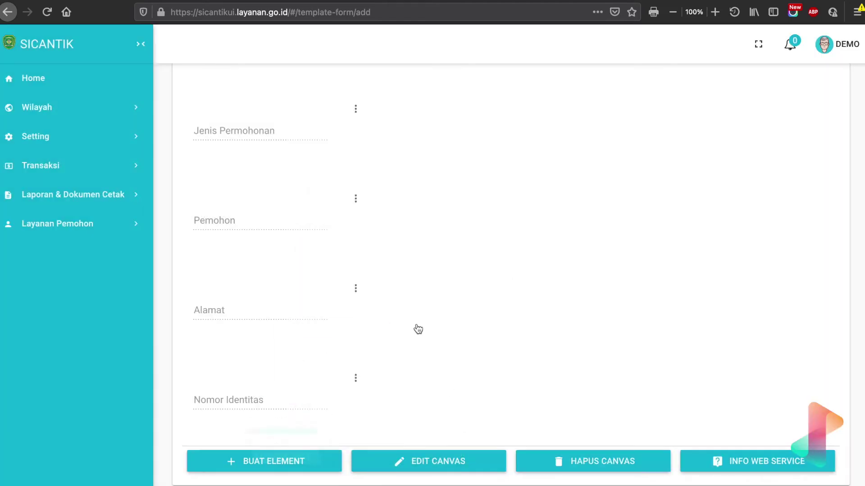
Start another element in the Data Permohonan canvas with Data Kolom Lokasi Izin and Label Lokasi Izin.
scroll(388, 240, "up", 1)
scroll(388, 240, "up", 1)
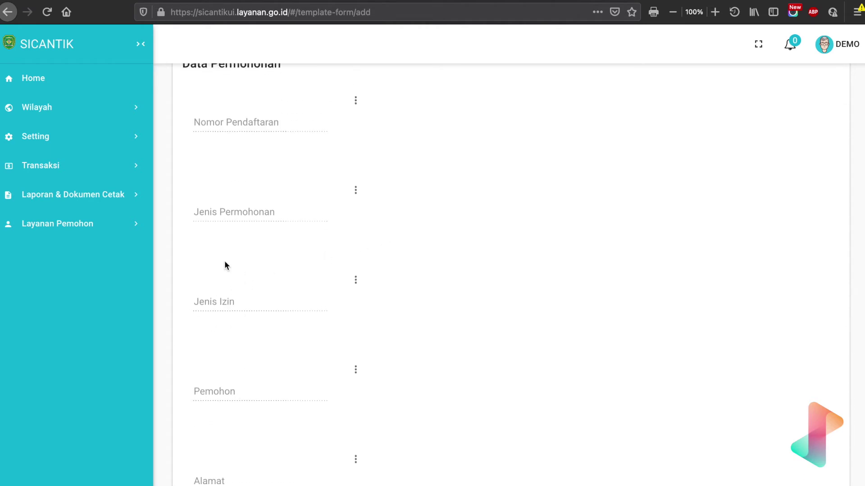
scroll(252, 329, "down", 2)
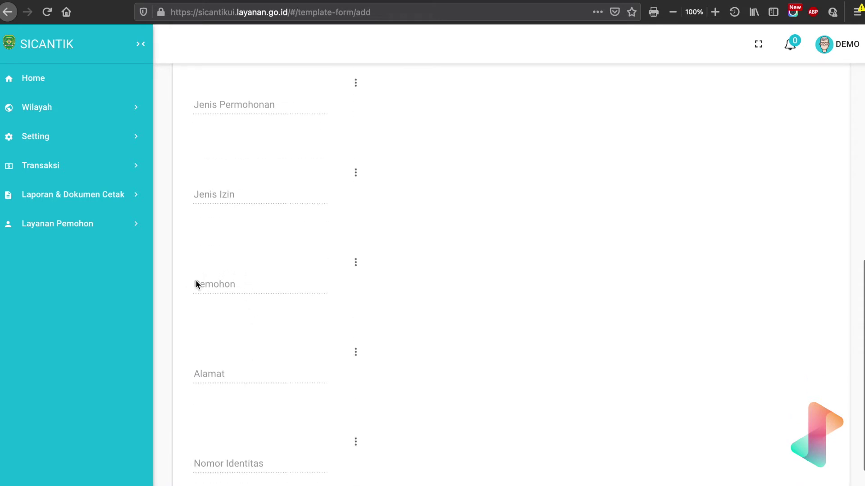
scroll(317, 353, "up", 3)
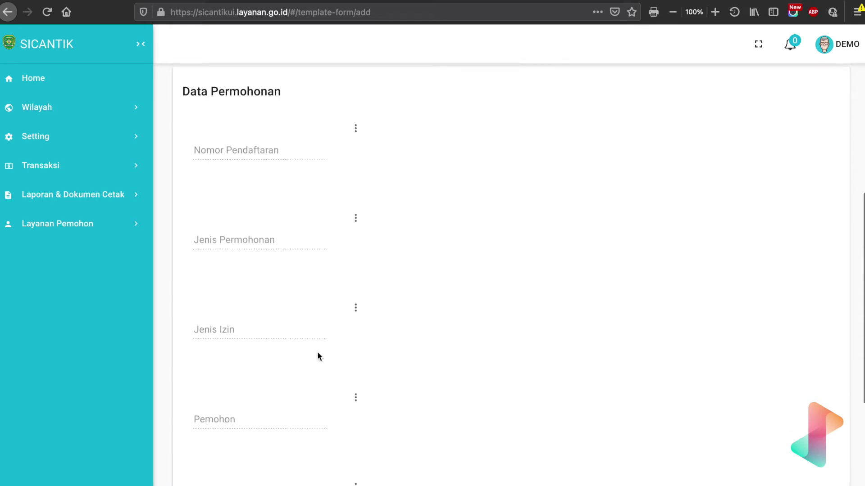
scroll(317, 352, "down", 5)
left_click(255, 451)
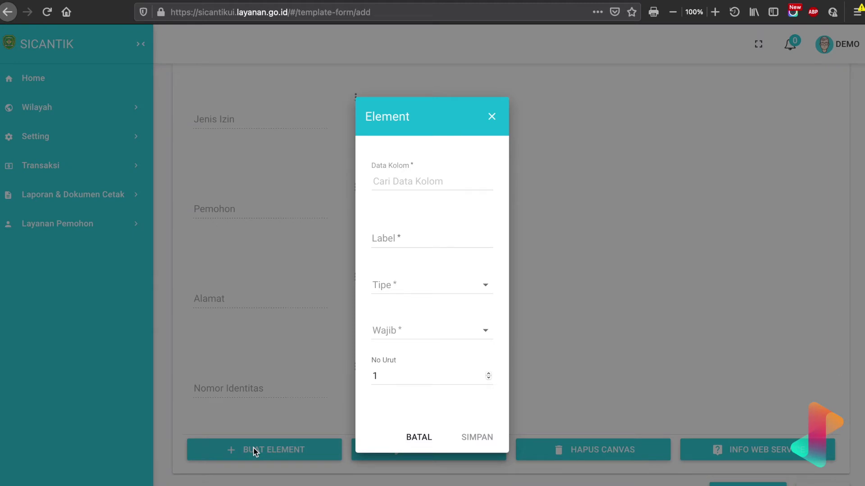
left_click(413, 184)
type("lokasi")
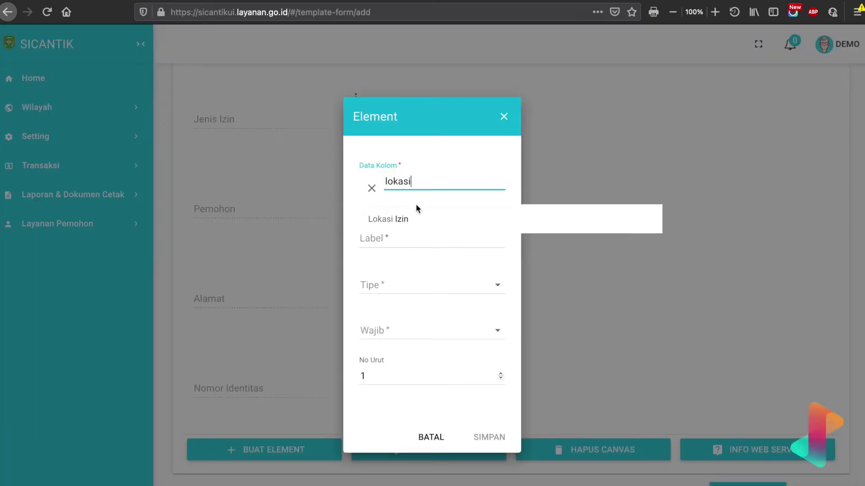
left_click(415, 219)
left_click(398, 240)
type("Lokasi Izin")
Set the Lokasi Izin element's Tipe to Label and Wajib to Tidak, and save the element.
left_click(412, 289)
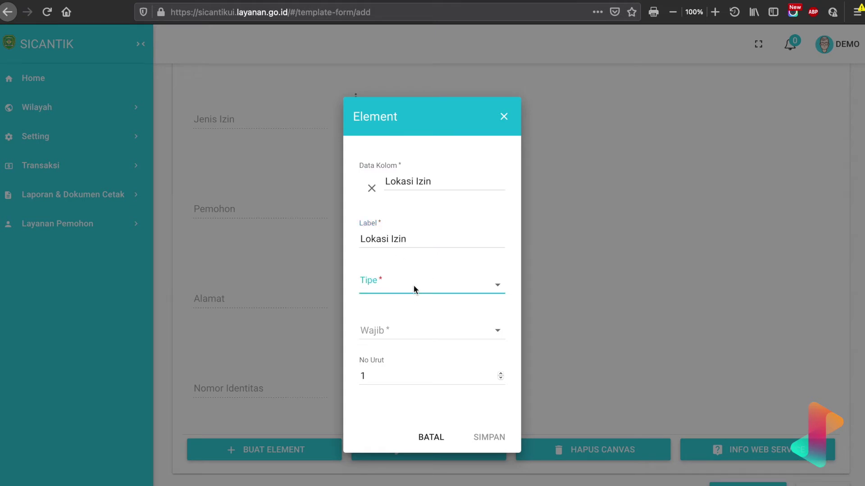
scroll(412, 290, "down", 3)
left_click(396, 371)
left_click(407, 334)
left_click(398, 360)
left_click(496, 437)
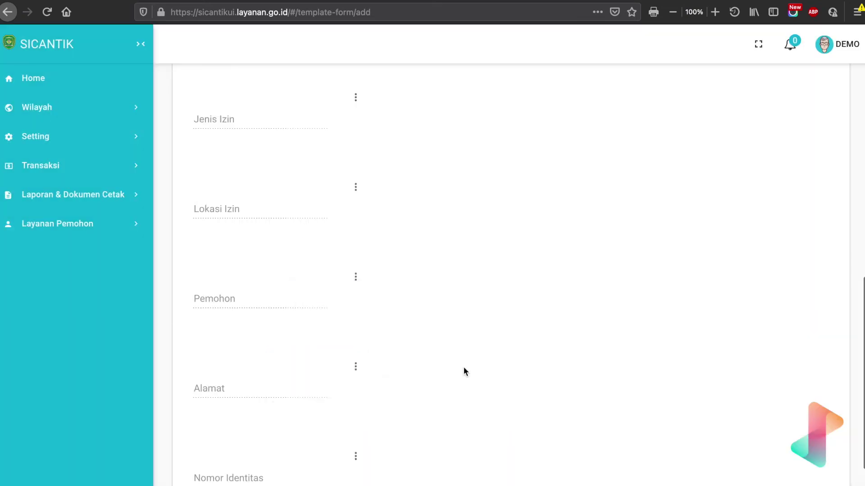
Review the Data Permohonan canvas elements and inspect the Jenis Permohonan element's settings, closing them without changes.
scroll(459, 320, "up", 2)
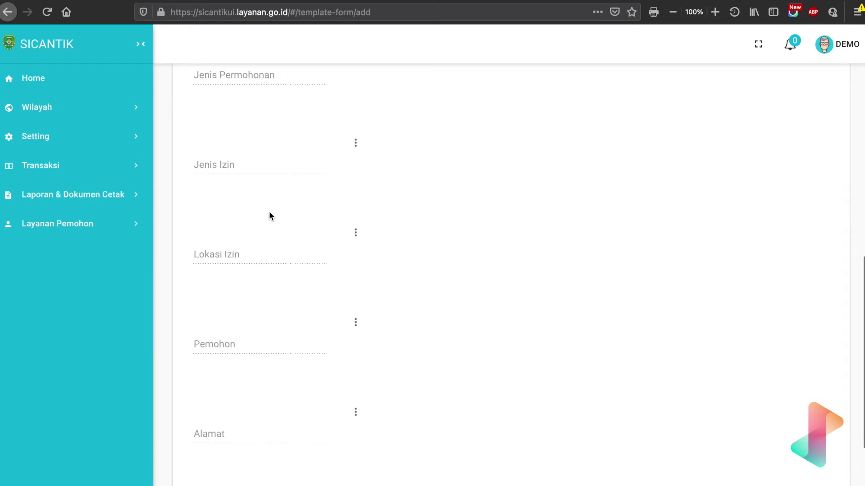
scroll(260, 250, "up", 7)
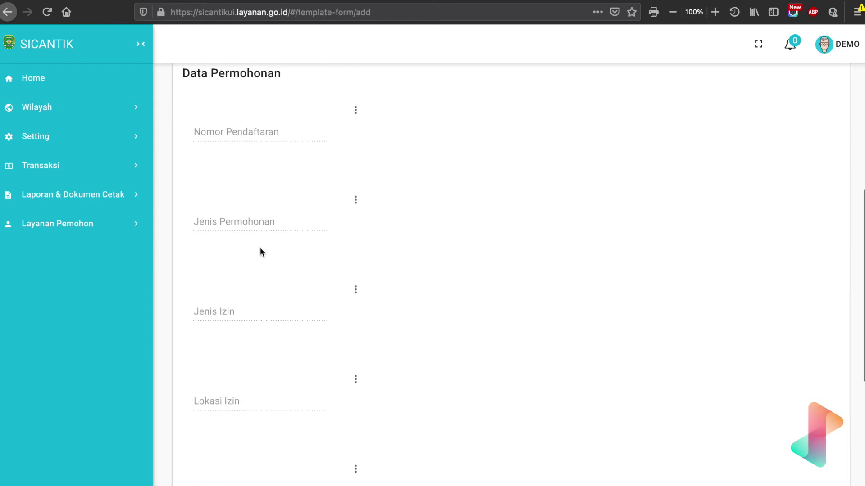
scroll(260, 250, "down", 8)
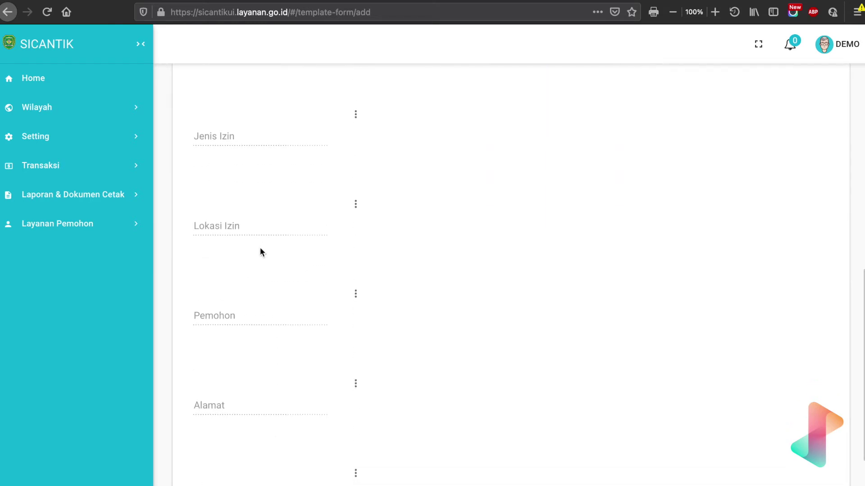
scroll(260, 251, "down", 3)
scroll(260, 251, "up", 8)
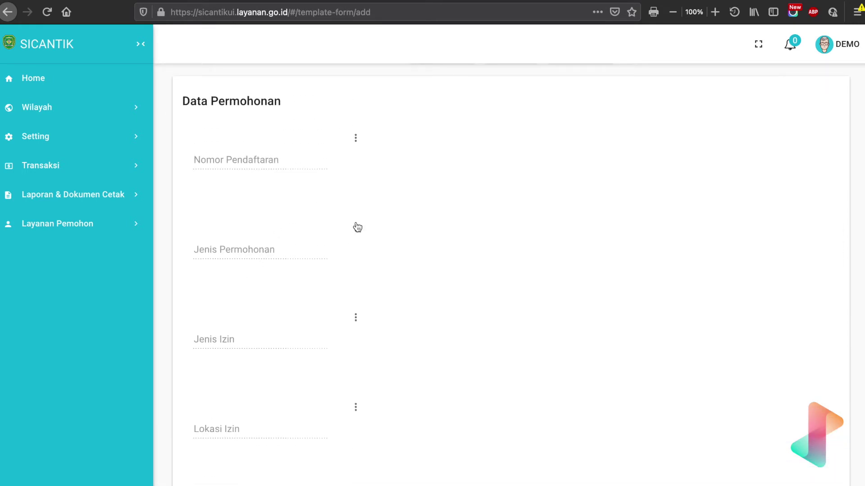
left_click(356, 227)
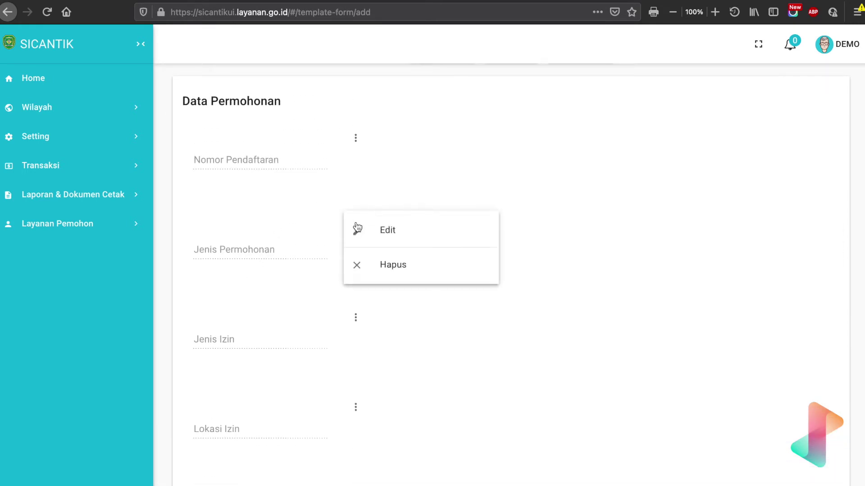
left_click(358, 227)
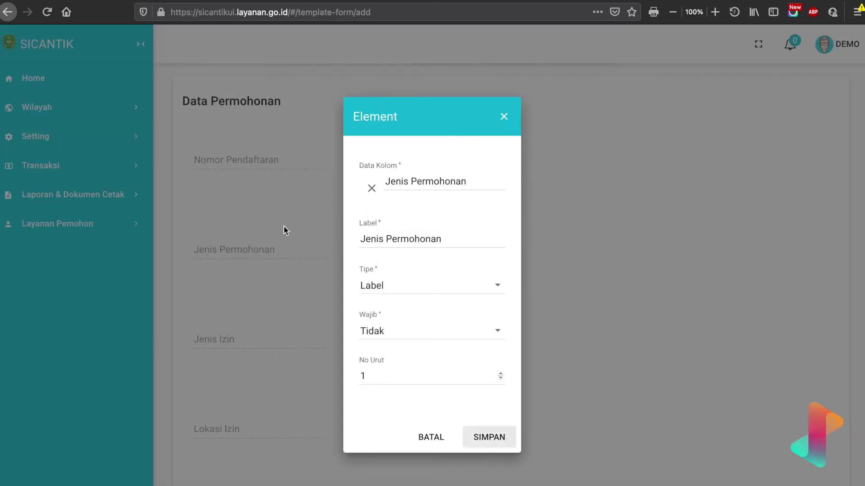
left_click(505, 116)
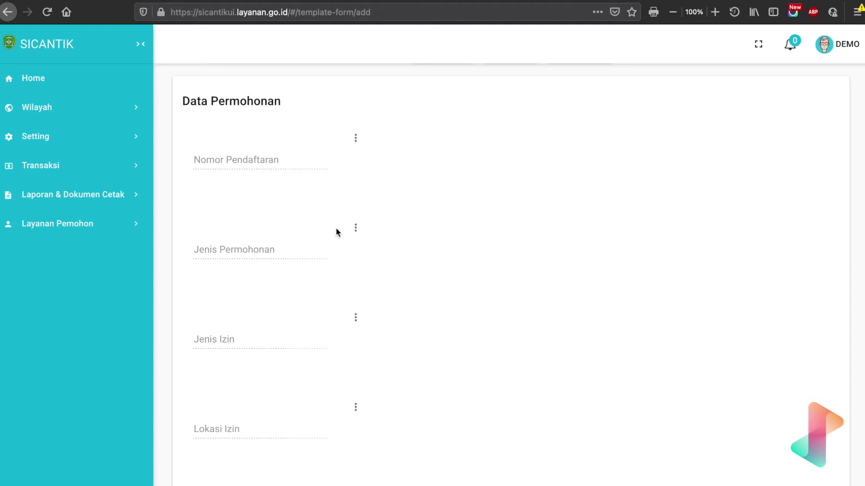
left_click(354, 228)
left_click(360, 232)
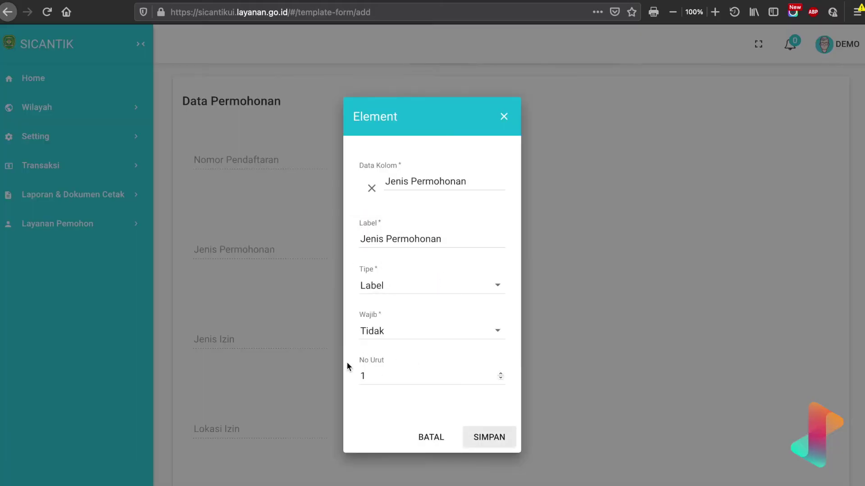
left_click(421, 436)
Start a second canvas in the template form with Tab Index 0 and Tipe Form.
scroll(425, 345, "down", 2)
scroll(425, 345, "down", 6)
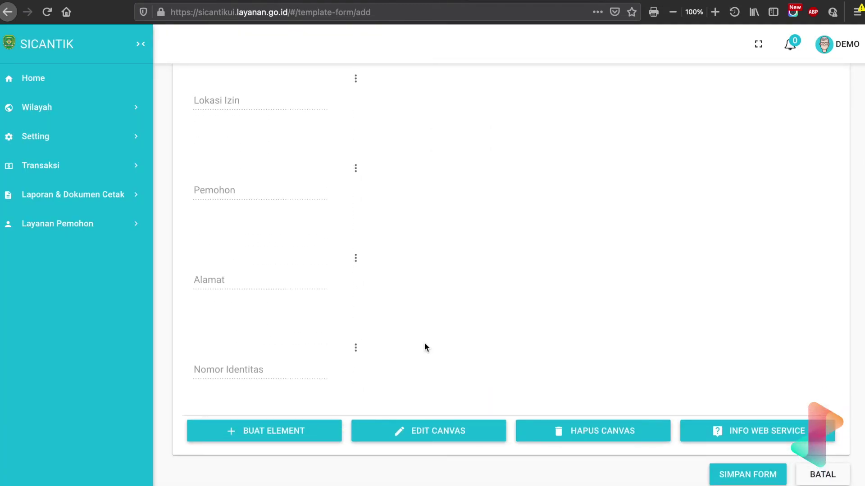
scroll(425, 348, "up", 8)
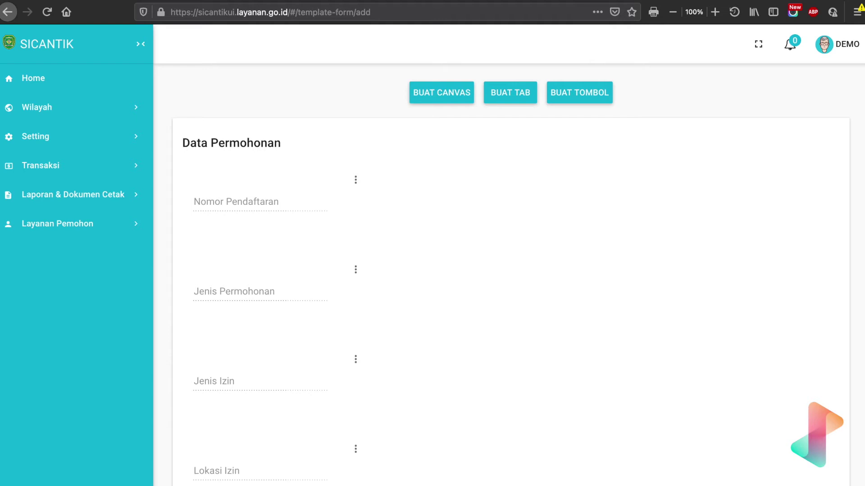
scroll(437, 356, "down", 6)
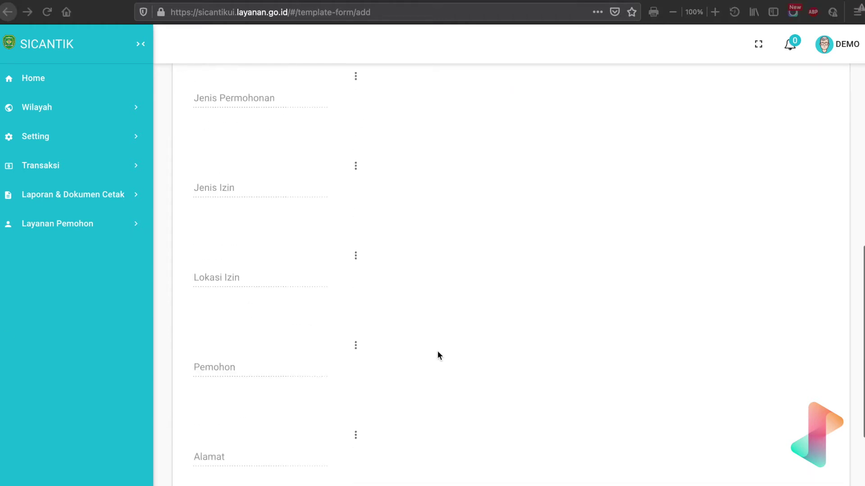
scroll(438, 356, "down", 2)
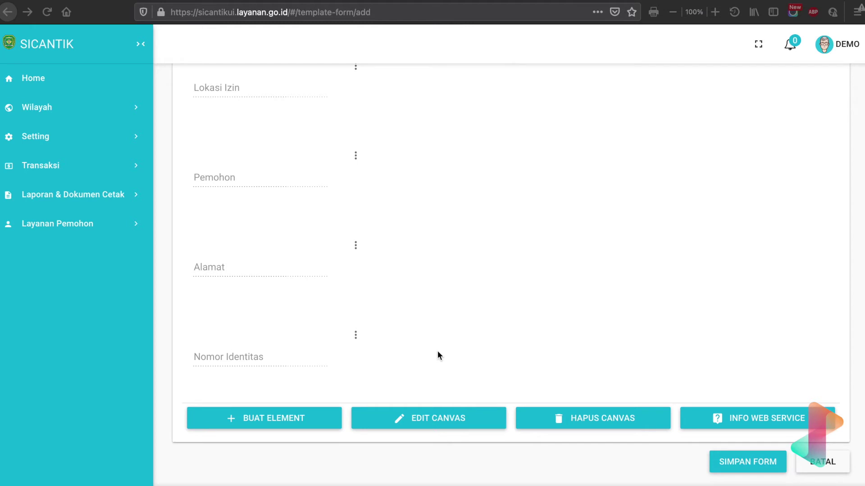
scroll(438, 356, "up", 11)
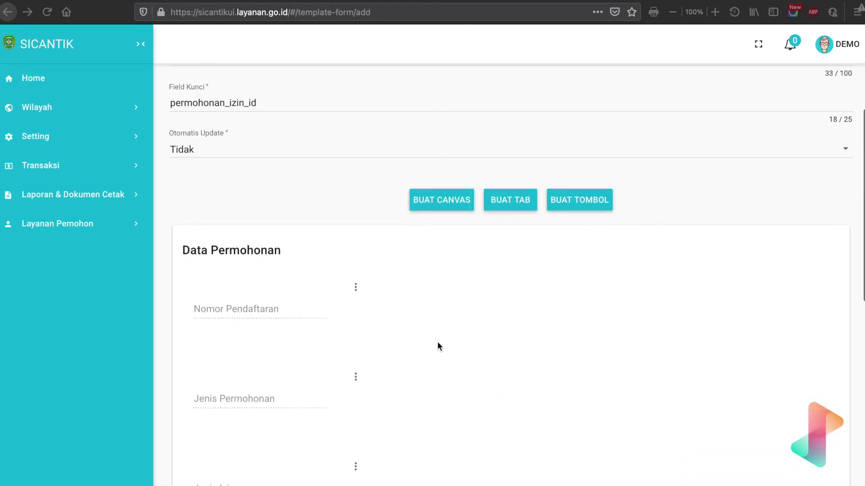
left_click(436, 204)
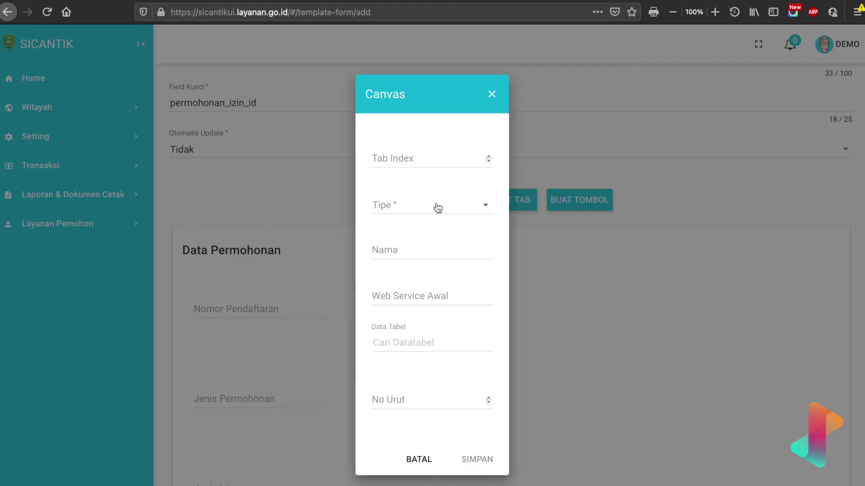
left_click(416, 158)
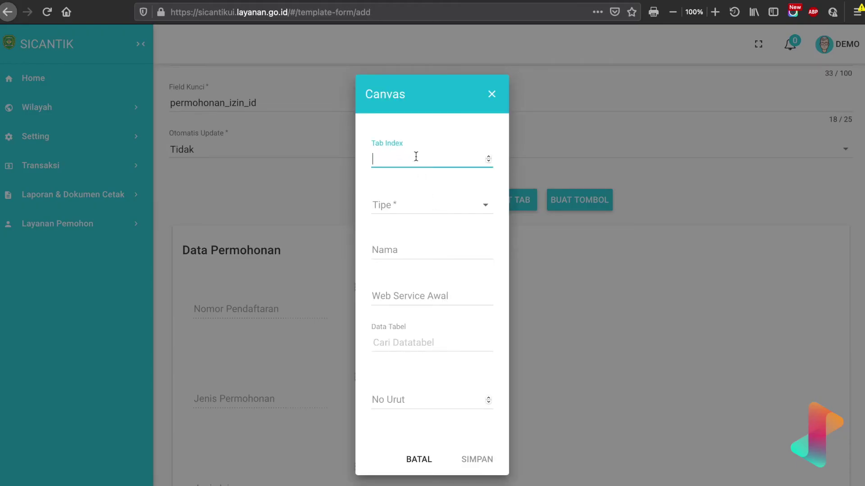
type("0")
left_click(427, 208)
left_click(444, 210)
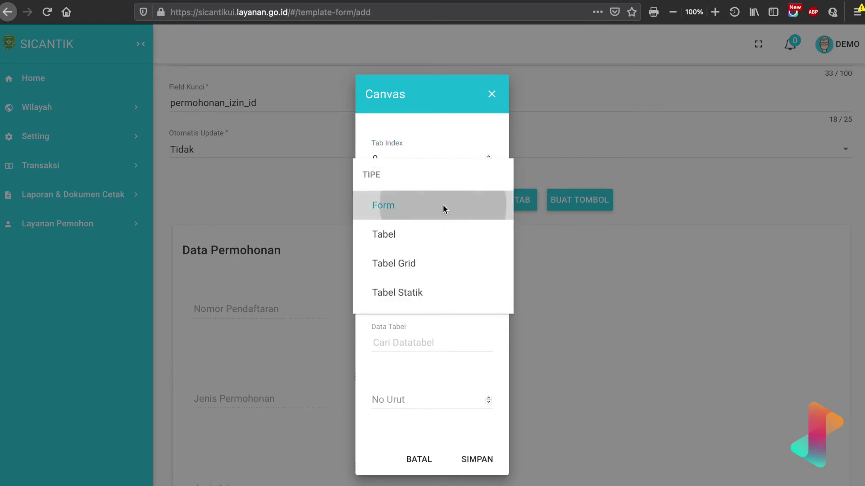
Name the new canvas Data Teknis Kesehatan and bring up the Data Tabel choices.
left_click(424, 252)
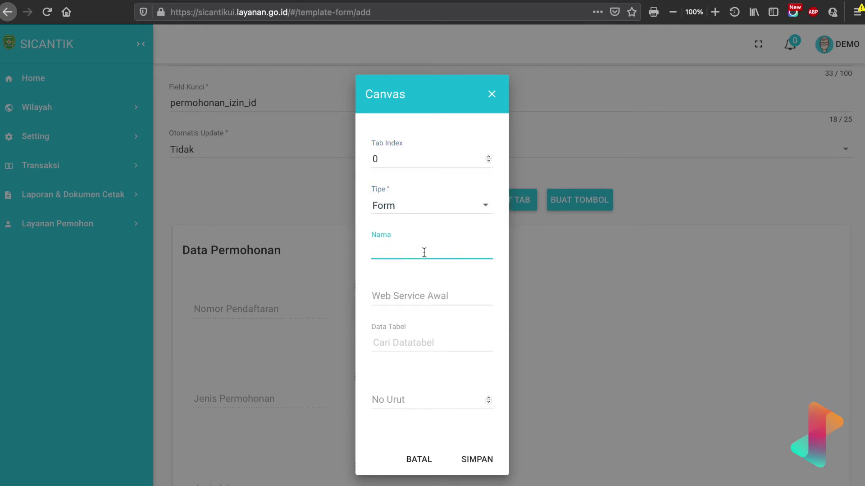
type("Entri Data Teknis Kesehatan")
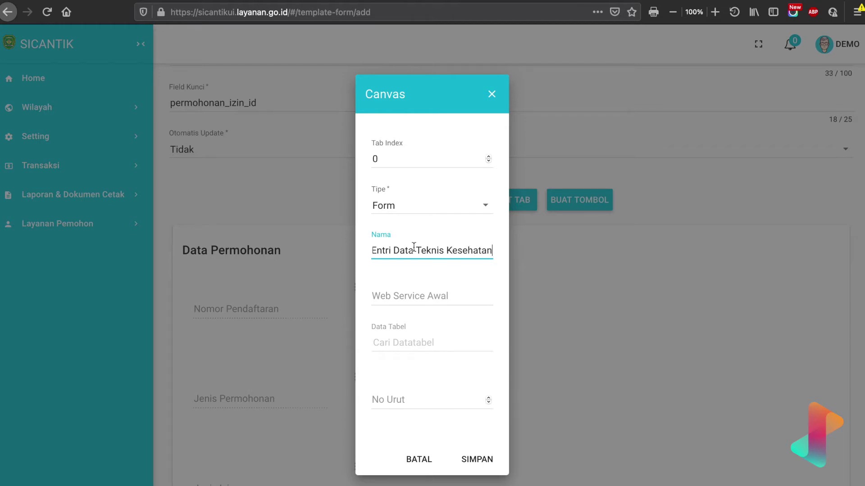
left_click_drag(394, 252, 359, 250)
key("BackSpace")
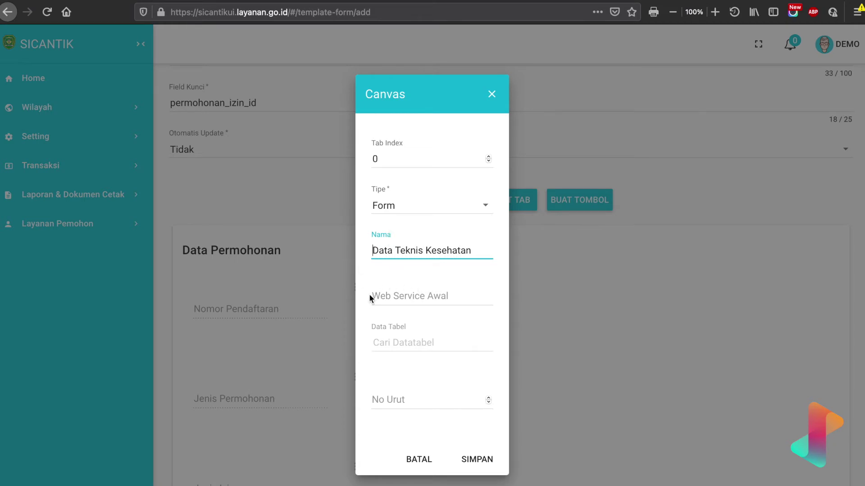
left_click(415, 344)
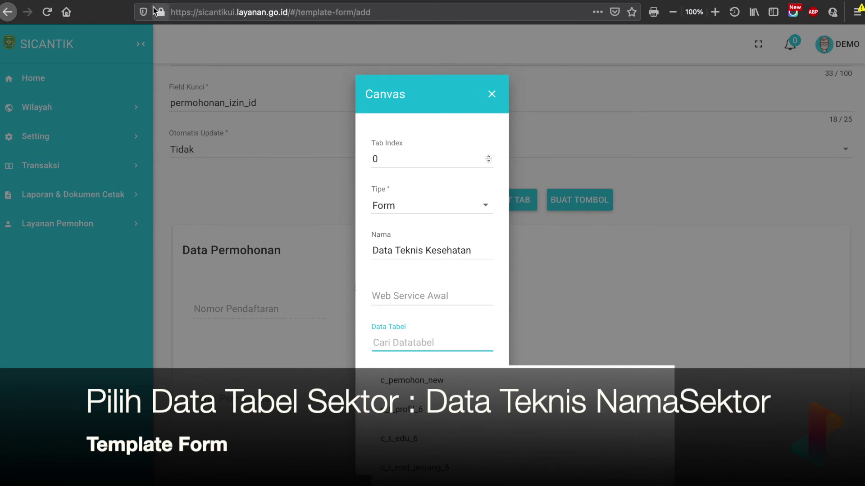
Load sicantikui.layanan.go.id and open the Kamus Data page under the Form & Data settings.
left_click(143, 1)
type("sicantikui.layanan.go.id/")
key("Return")
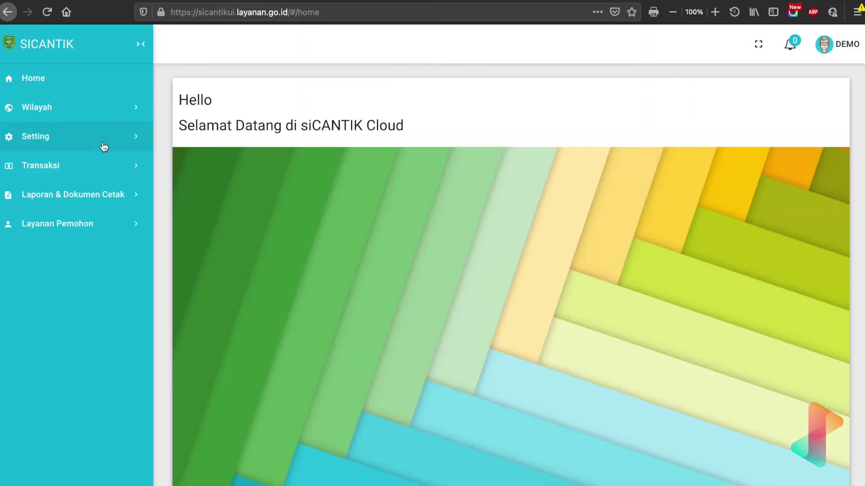
left_click(96, 145)
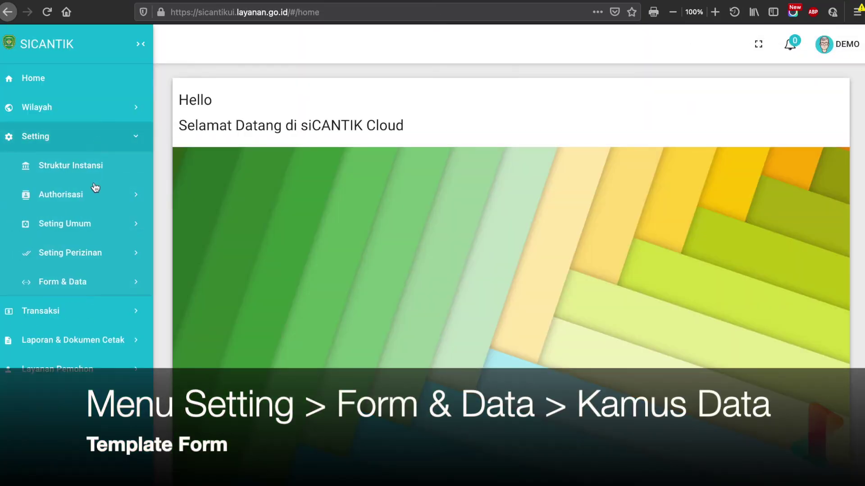
left_click(97, 282)
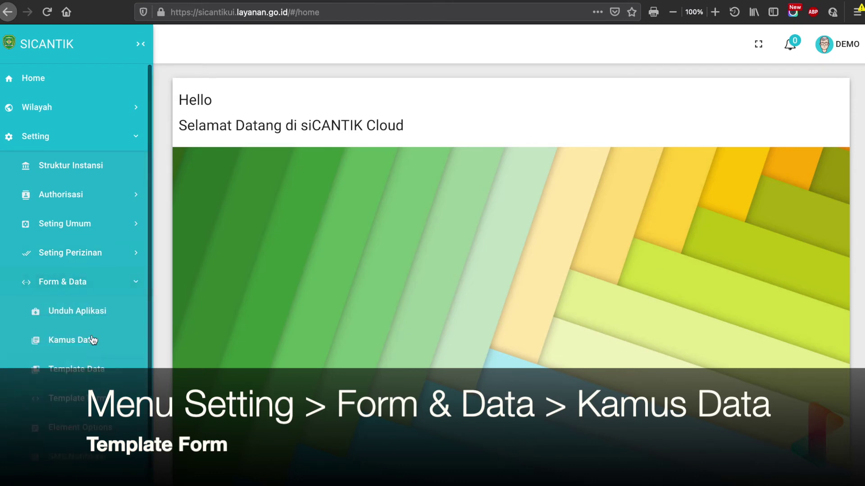
left_click(92, 340)
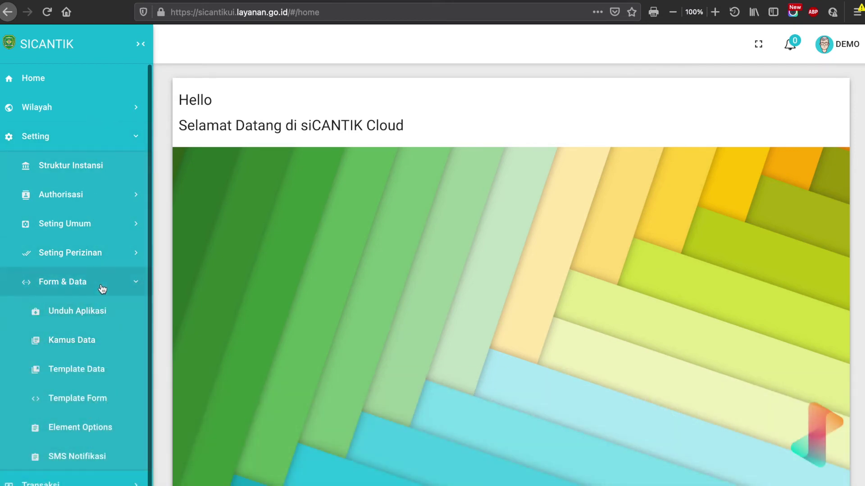
left_click(102, 347)
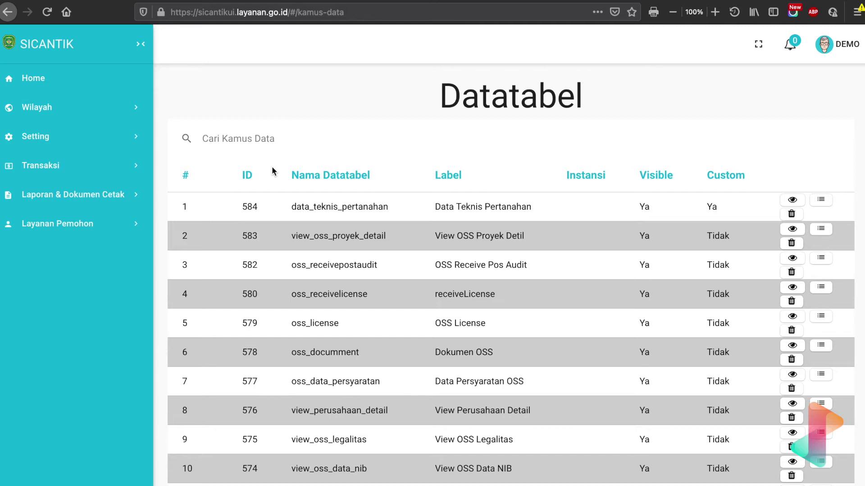
Search the Kamus Data datatables for "data teknis".
left_click(259, 136)
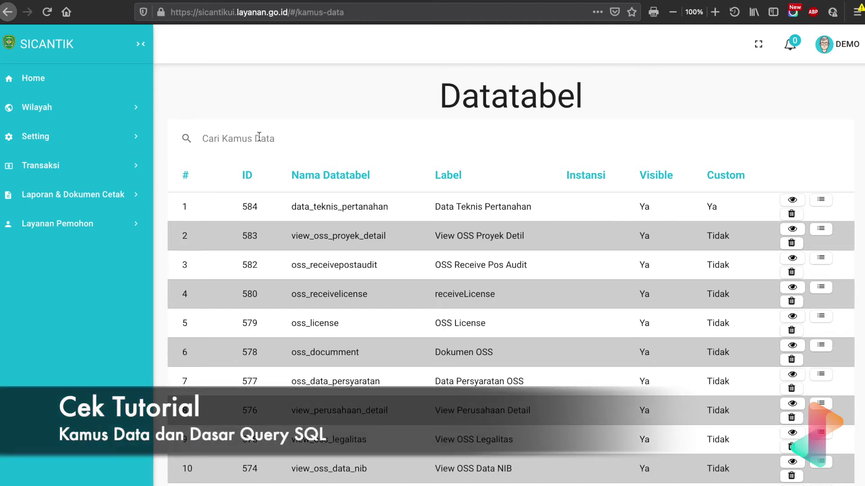
type("data")
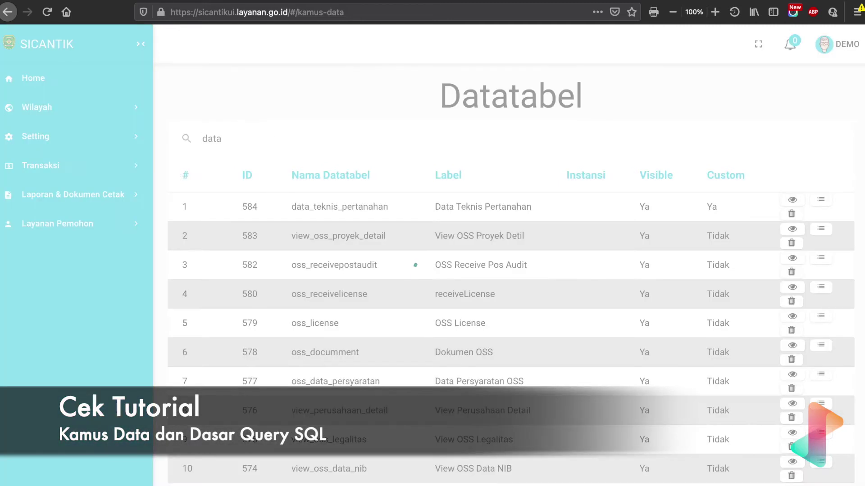
type(" teknis")
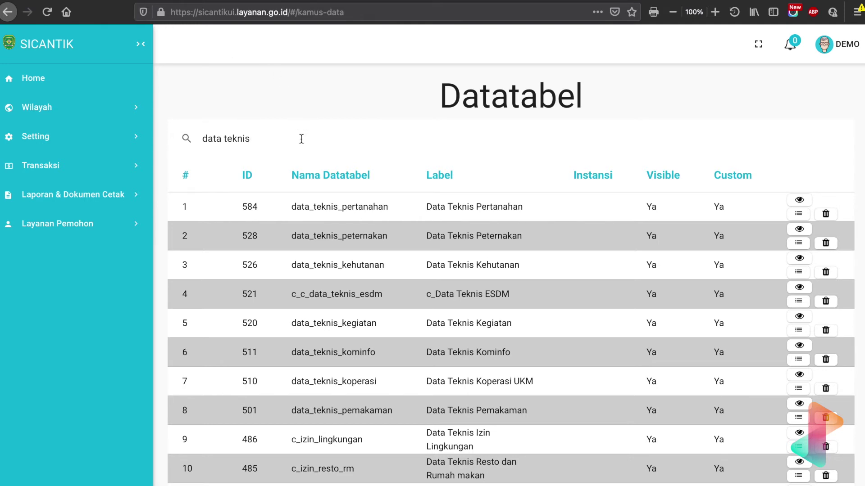
Narrow the datatable search to "data teknis kese", open data_teknis_kesehatan, and look through its first columns.
type("kese")
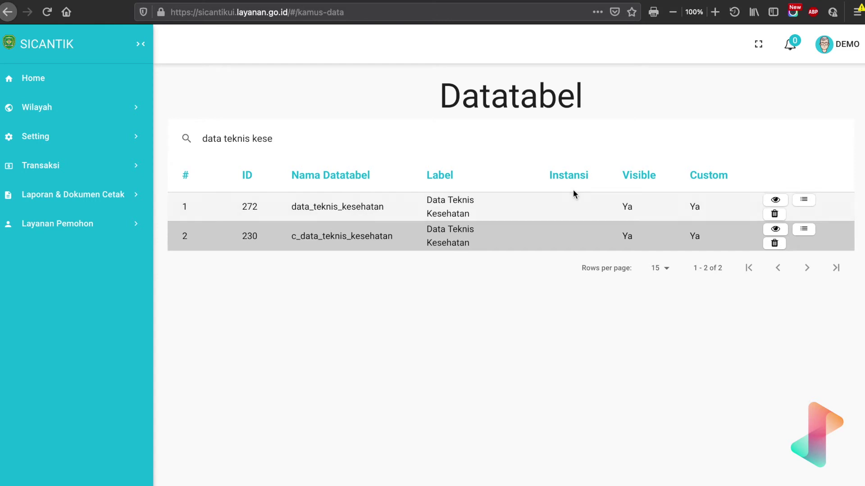
left_click(782, 201)
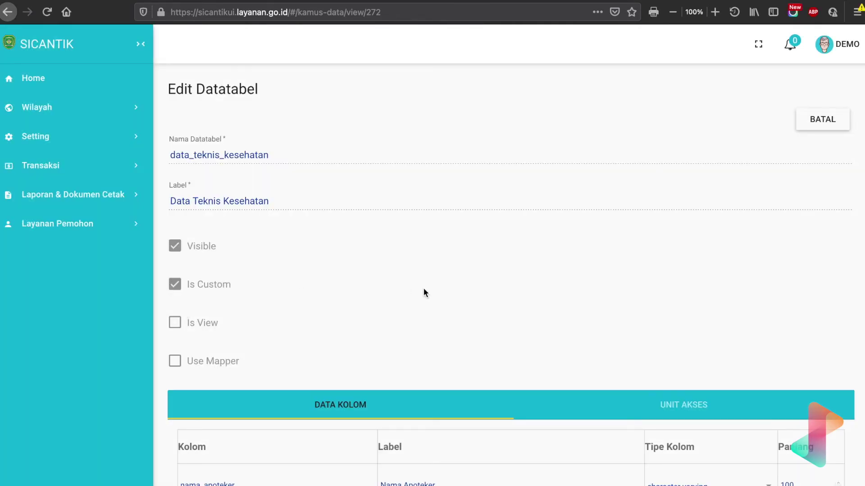
scroll(424, 289, "down", 6)
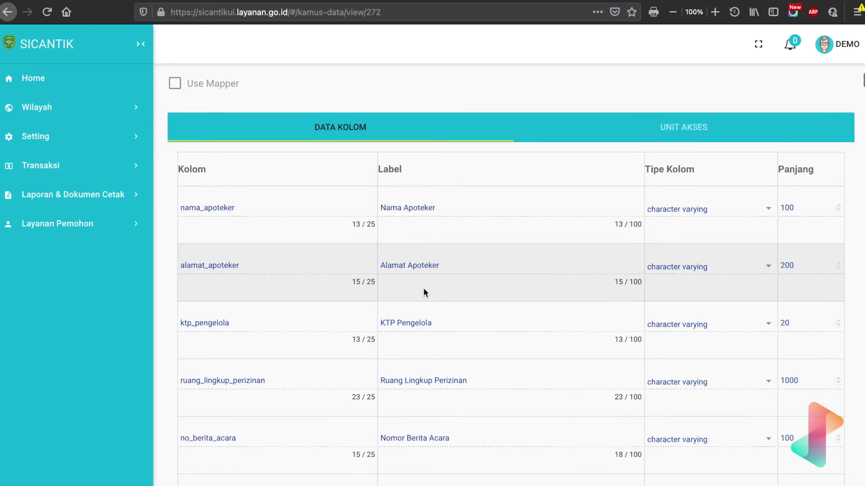
scroll(423, 292, "down", 4)
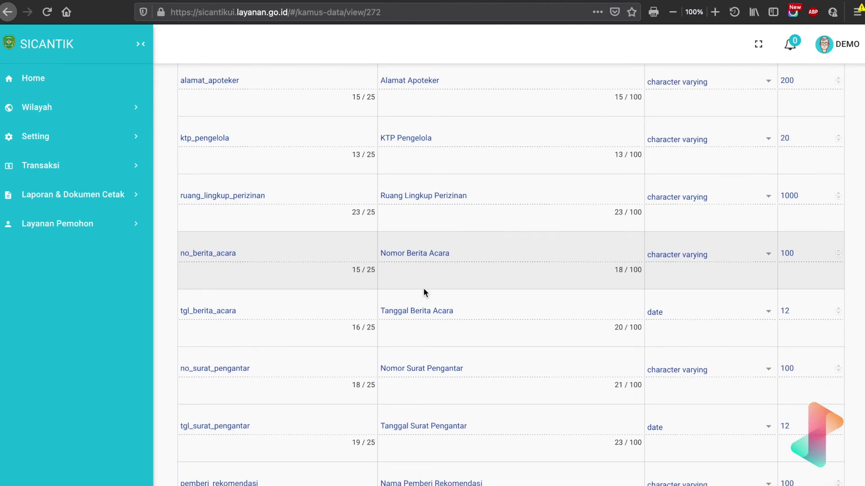
scroll(423, 291, "down", 1)
scroll(423, 292, "down", 5)
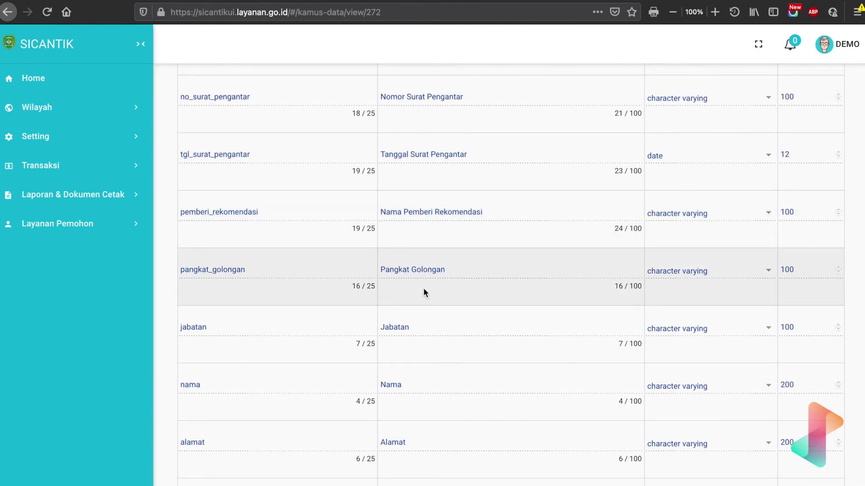
Find "nama" among the columns of data_teknis_kesehatan.
key("super+f")
type("nama")
key("Return")
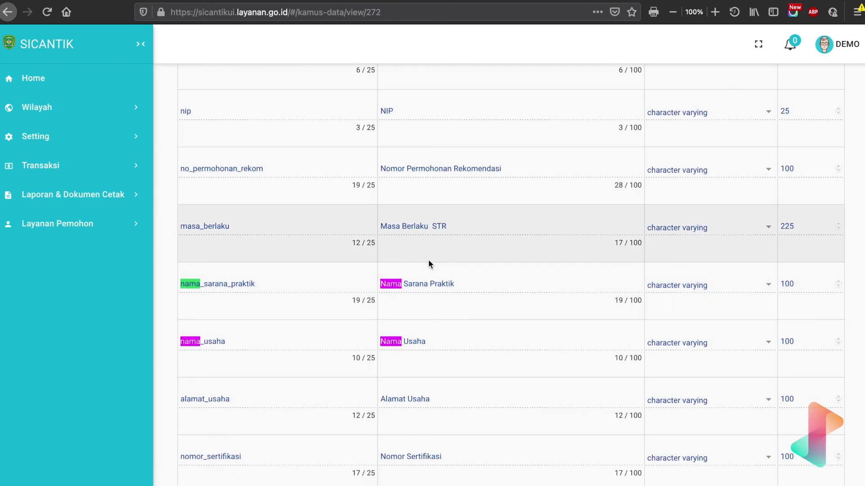
scroll(429, 259, "up", 7)
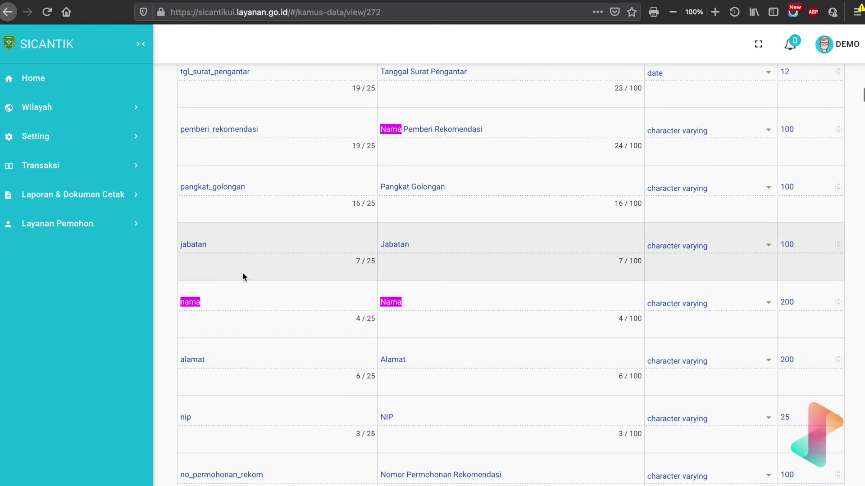
Examine the remaining column names, labels and types of data_teknis_kesehatan for fields relevant to the doctor practice permit.
scroll(243, 275, "down", 5)
scroll(242, 273, "down", 4)
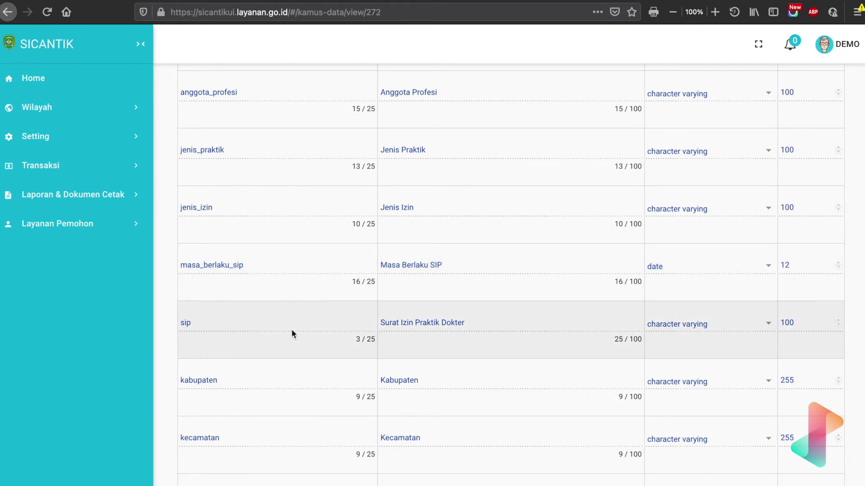
scroll(291, 333, "down", 5)
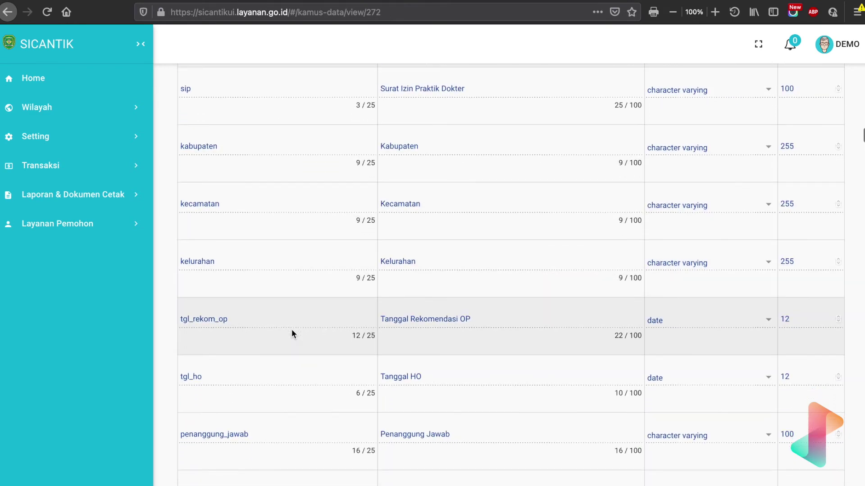
scroll(292, 334, "down", 5)
scroll(292, 333, "down", 4)
scroll(291, 333, "down", 4)
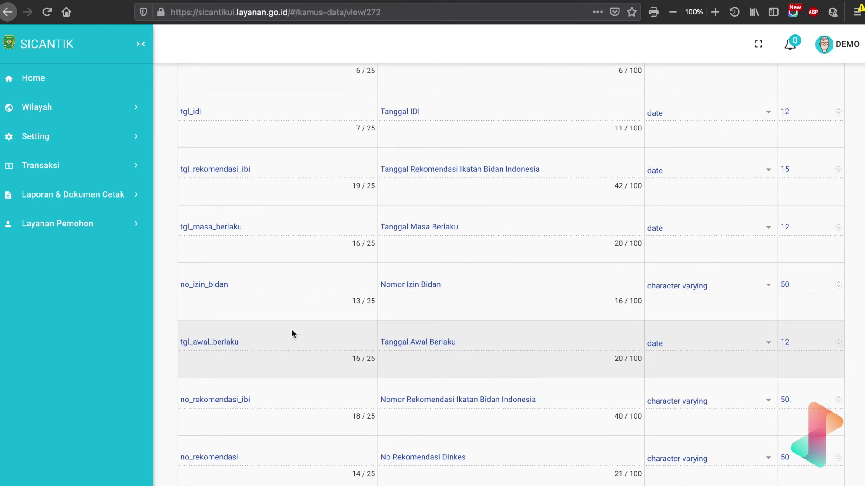
scroll(293, 357, "down", 6)
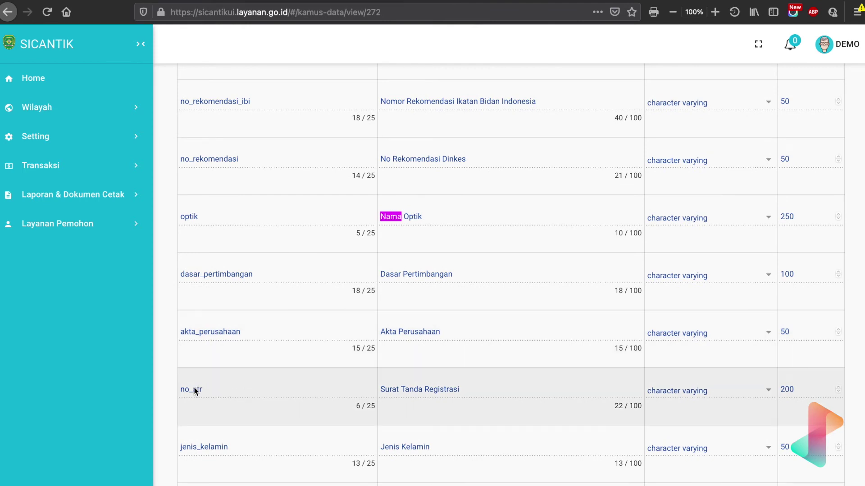
scroll(368, 399, "down", 1)
scroll(368, 398, "down", 5)
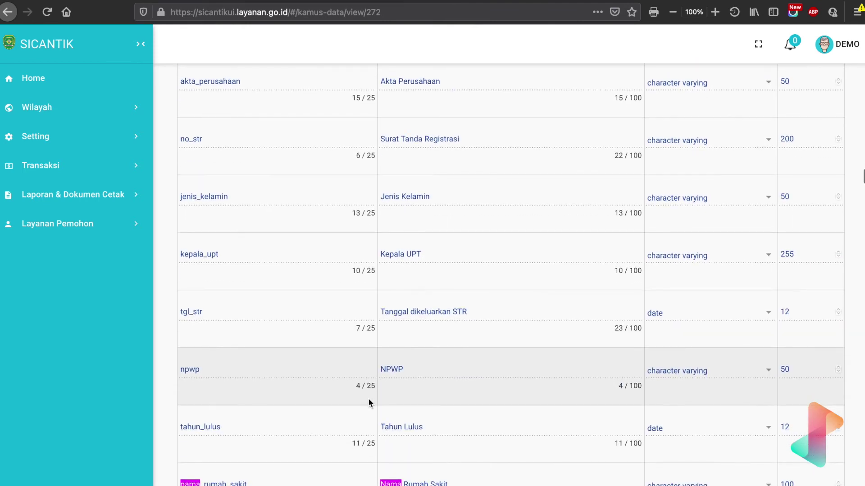
scroll(368, 403, "down", 6)
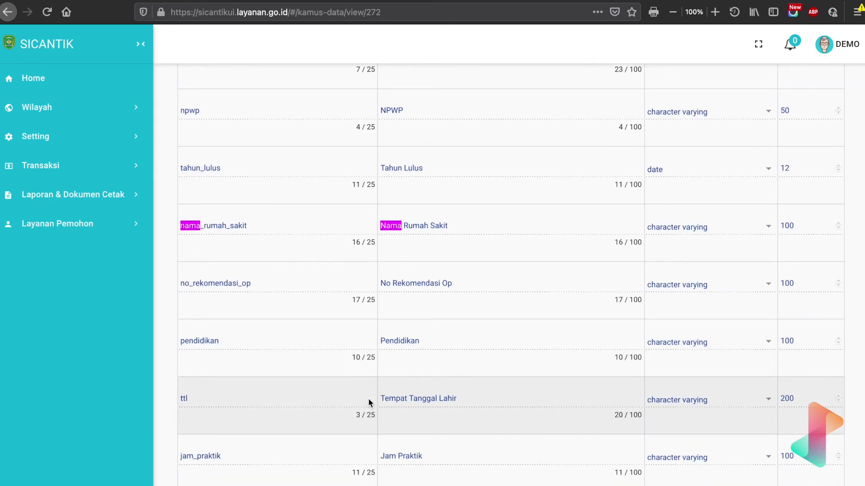
scroll(345, 255, "down", 3)
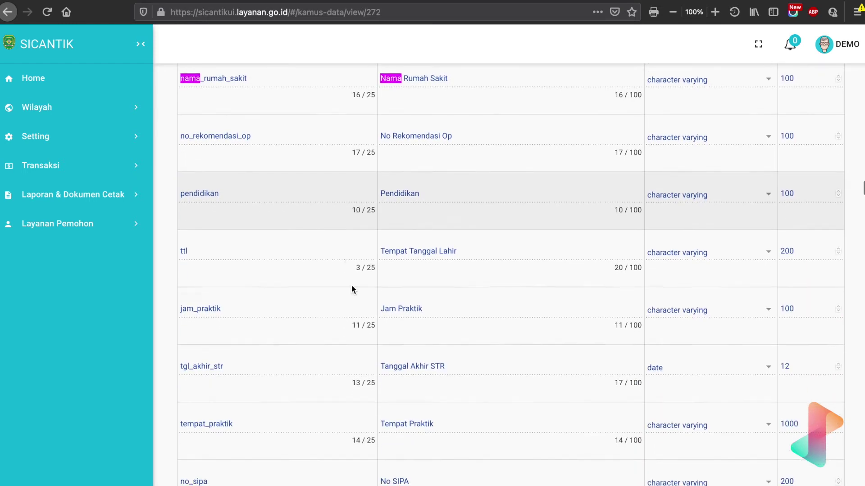
scroll(369, 401, "down", 2)
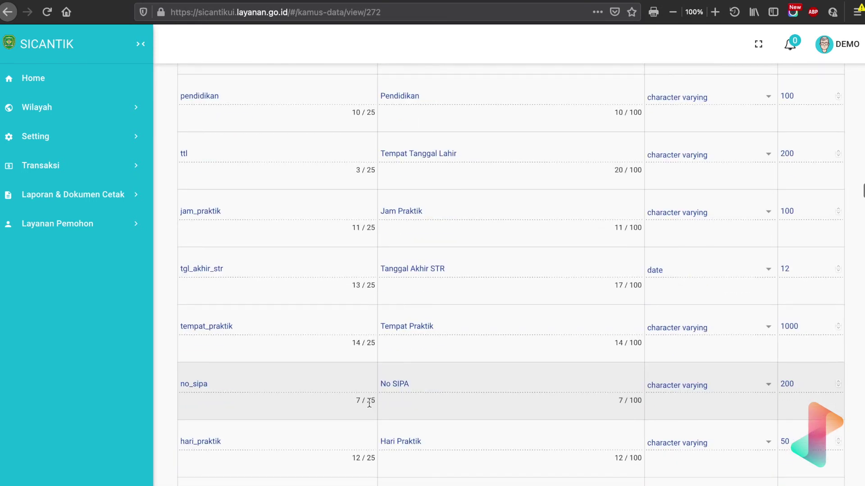
scroll(355, 353, "down", 6)
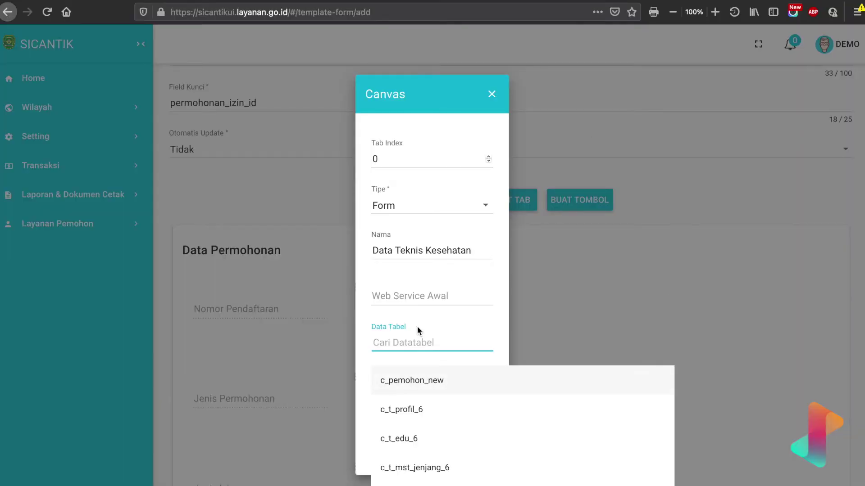
Set the Data Teknis Kesehatan canvas's Data Tabel to data_teknis_kesehatan and check the name against its Kamus Data entry.
type("data_teknis")
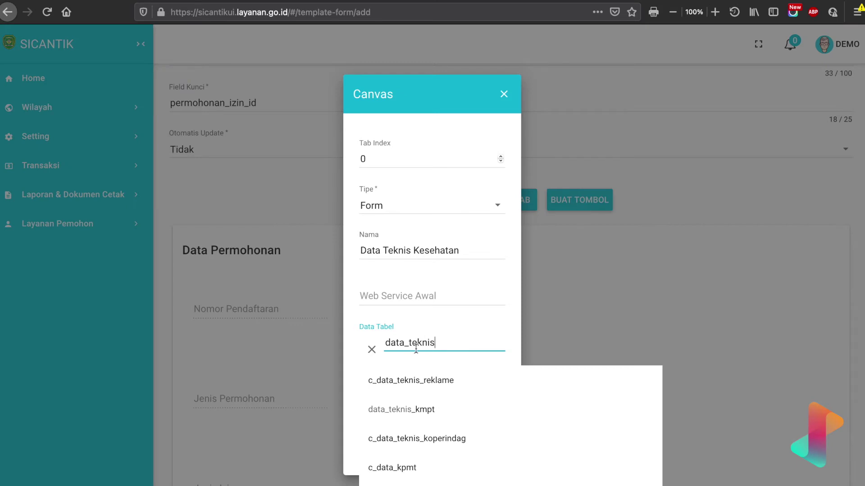
type("_ke")
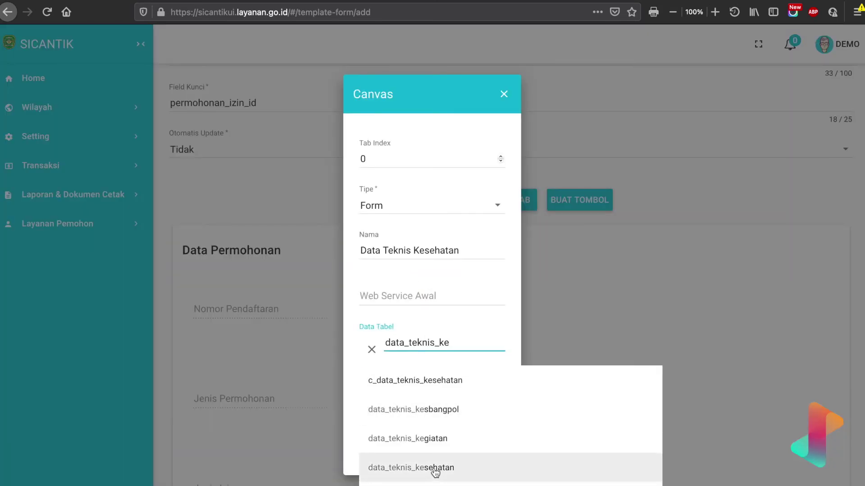
left_click(435, 470)
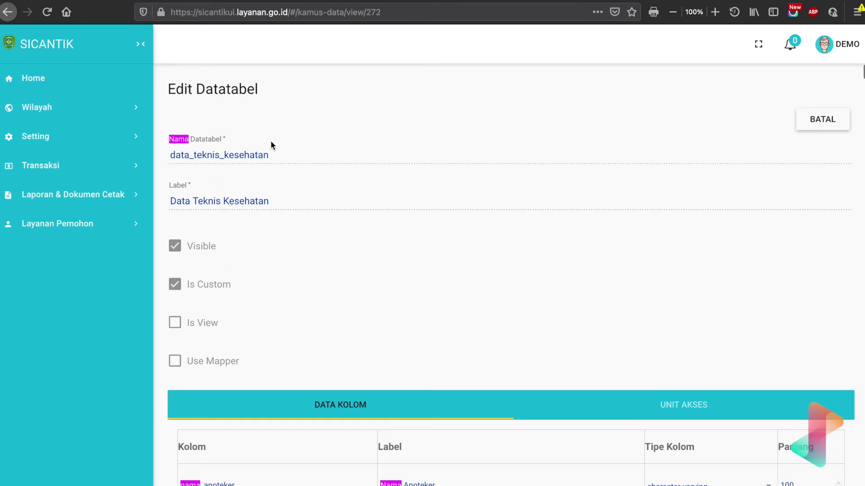
left_click(173, 156)
left_click_drag(172, 154, 271, 161)
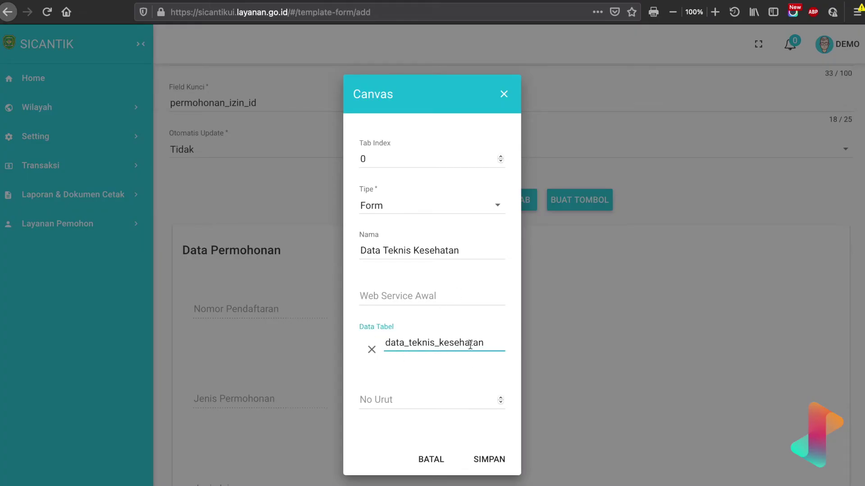
Set the canvas's No Urut to 2 and save the canvas.
left_click(398, 402)
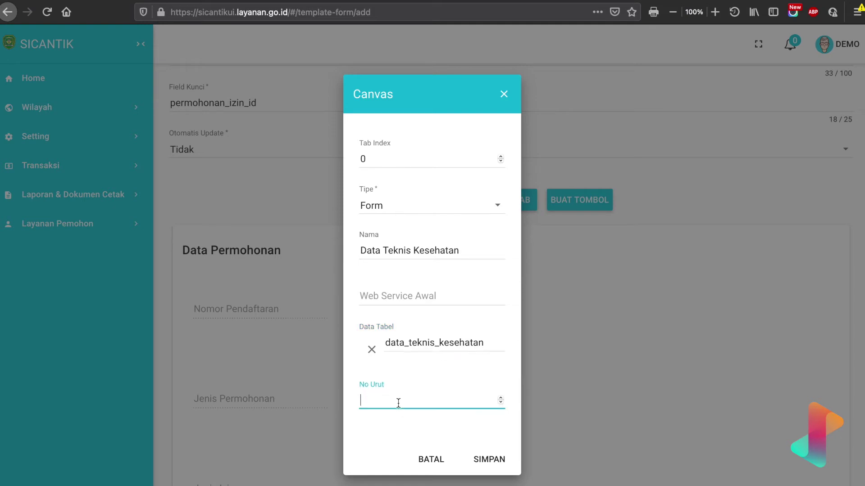
type("2")
left_click(508, 461)
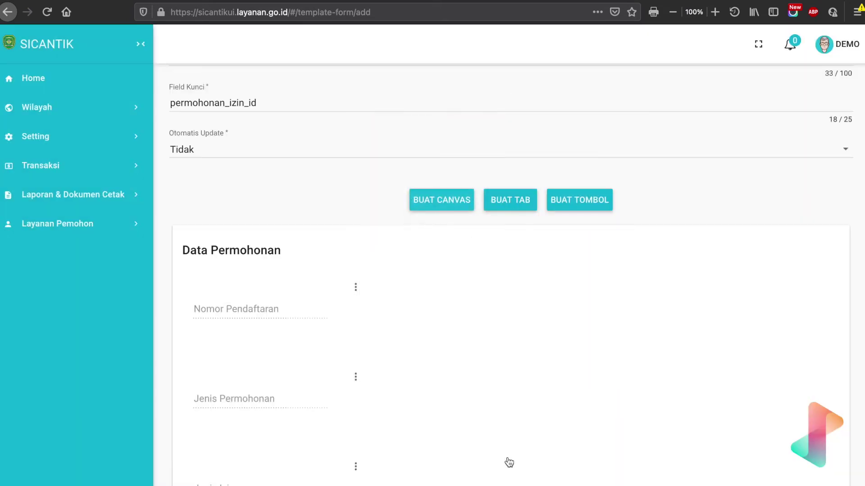
Create a new element in the Data Teknis Kesehatan canvas with Nama Dokter as its Data Kolom.
scroll(487, 377, "down", 8)
scroll(488, 379, "down", 5)
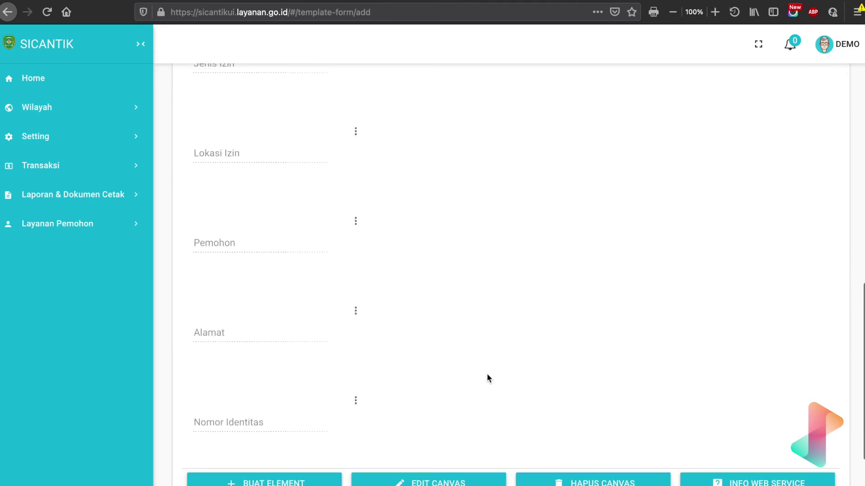
left_click(302, 419)
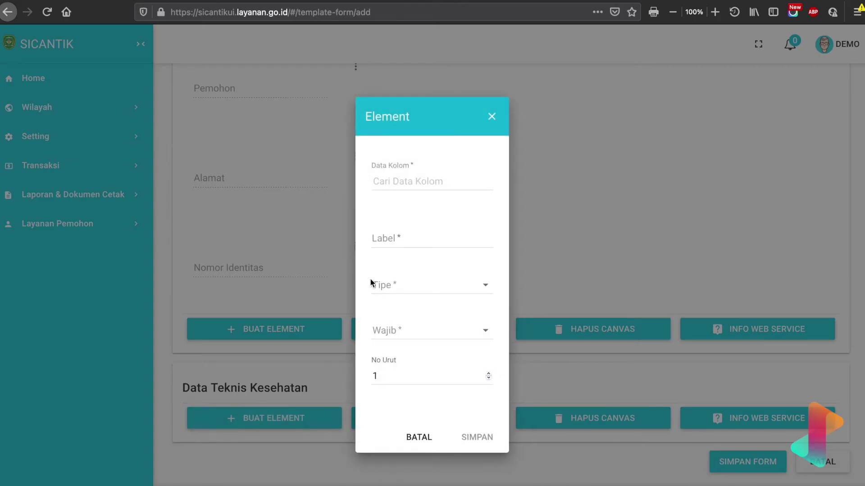
left_click(416, 182)
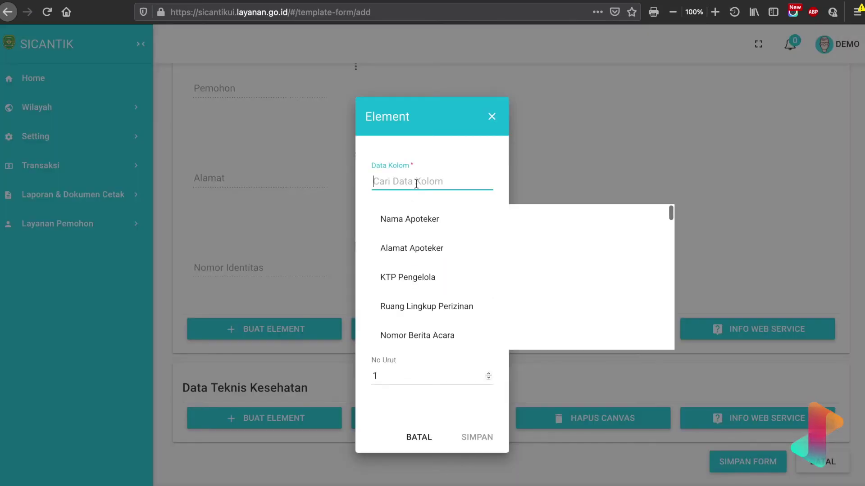
type("Nama")
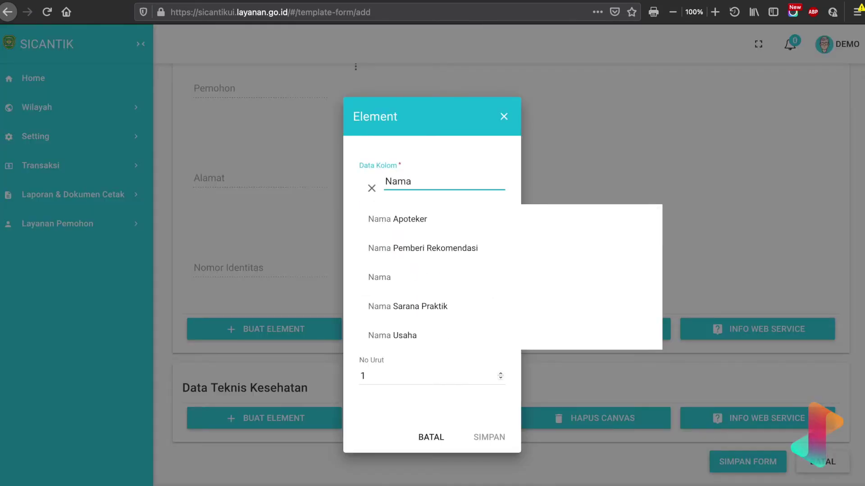
scroll(419, 282, "down", 3)
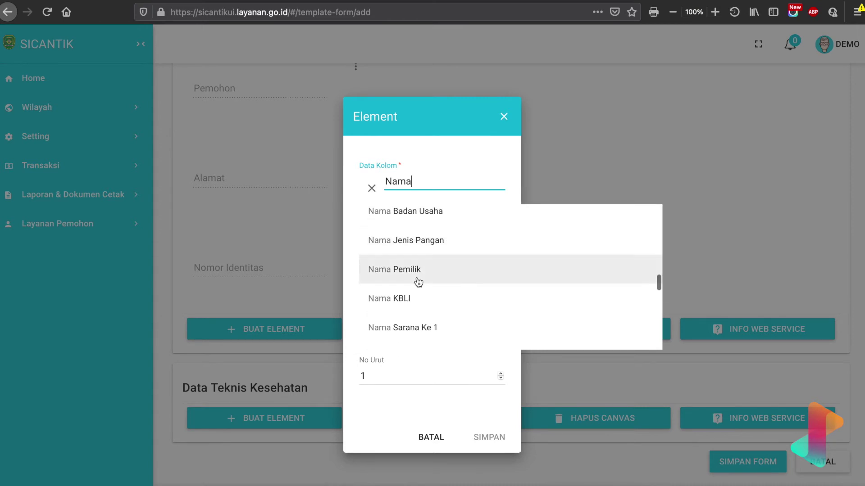
scroll(418, 281, "down", 1)
type("do")
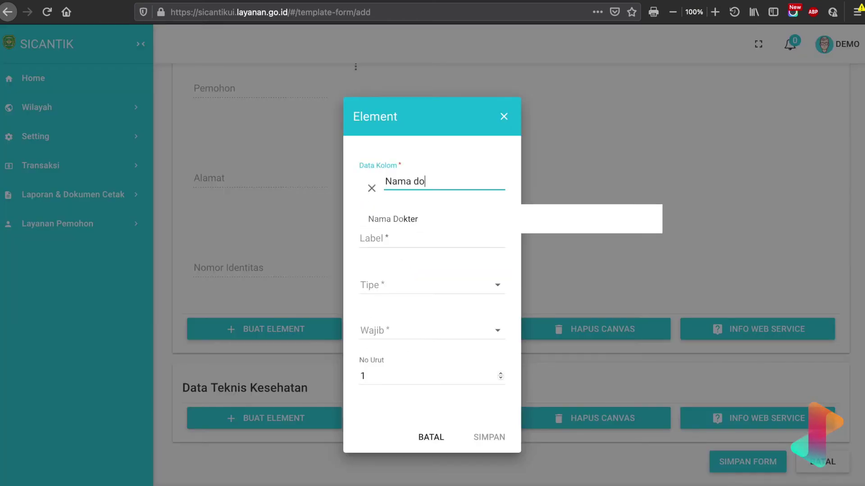
left_click(401, 222)
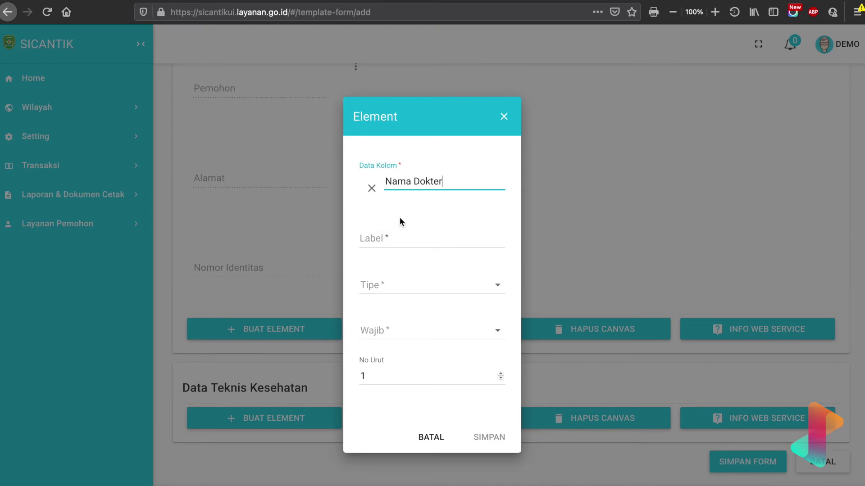
Label the element Nama Dokter and set its Tipe to Text.
left_click(385, 240)
type("Nama Dokte")
key("BackSpace")
type("te")
left_click(392, 295)
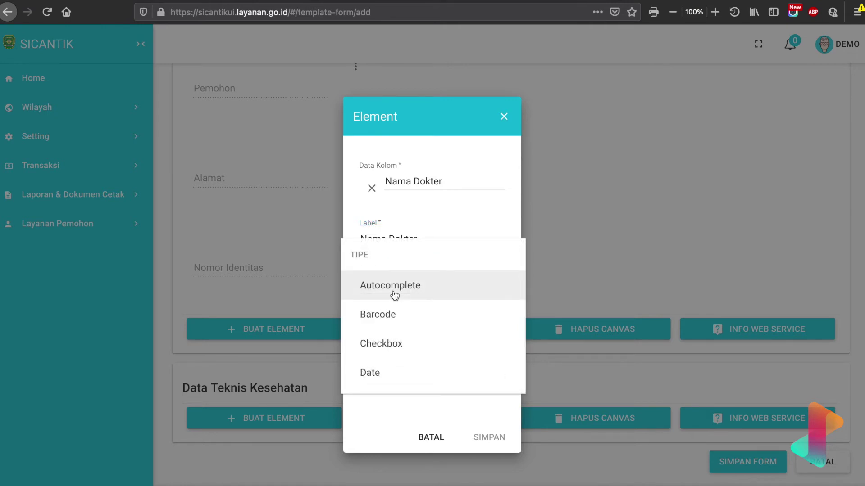
scroll(395, 295, "down", 5)
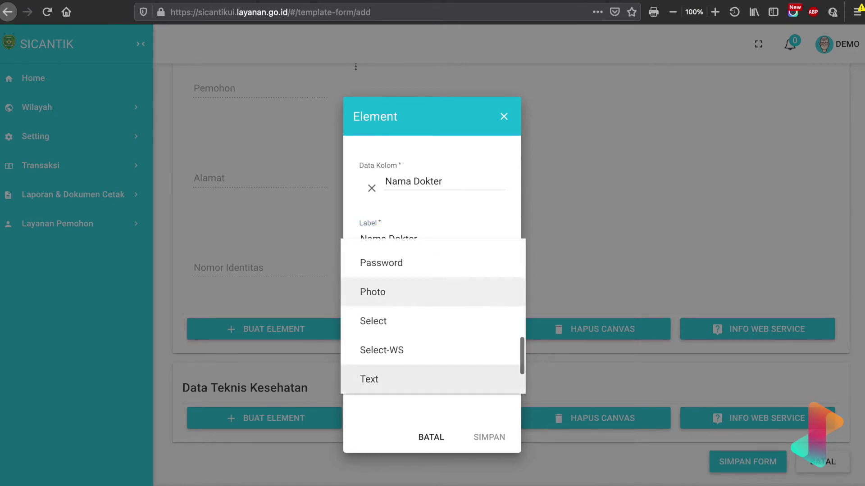
left_click(394, 380)
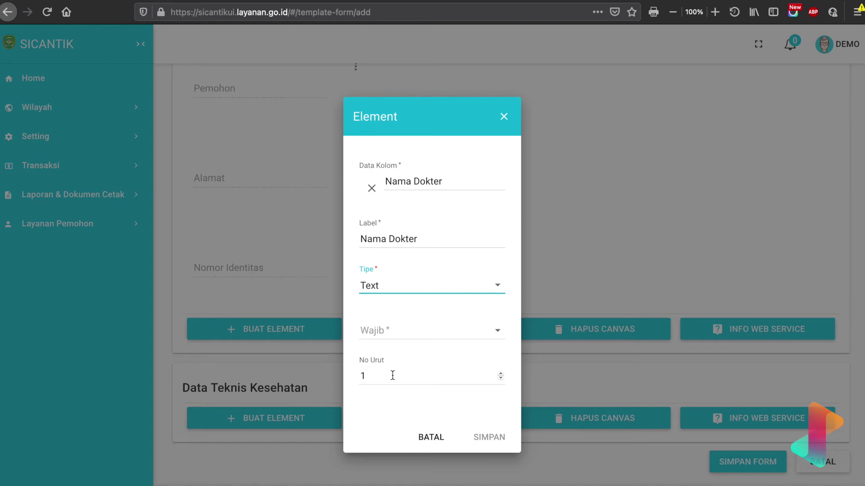
Make the Nama Dokter element mandatory with Wajib Ya and save it.
left_click(391, 331)
left_click(391, 333)
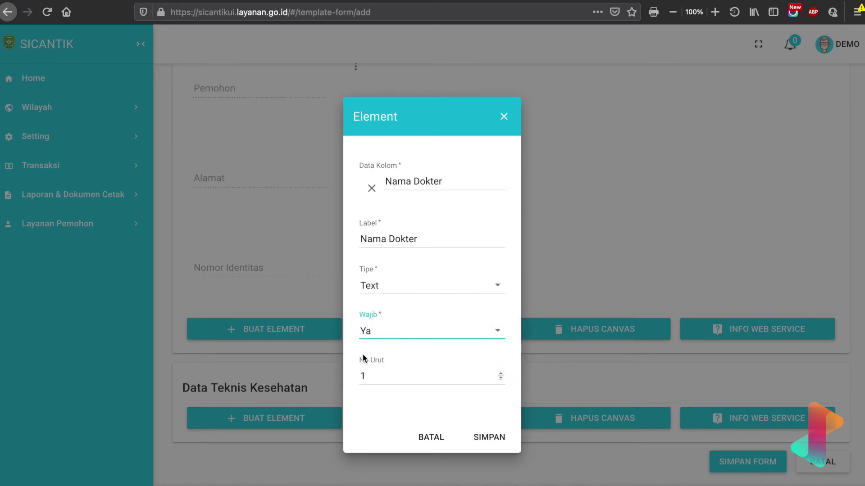
left_click(493, 437)
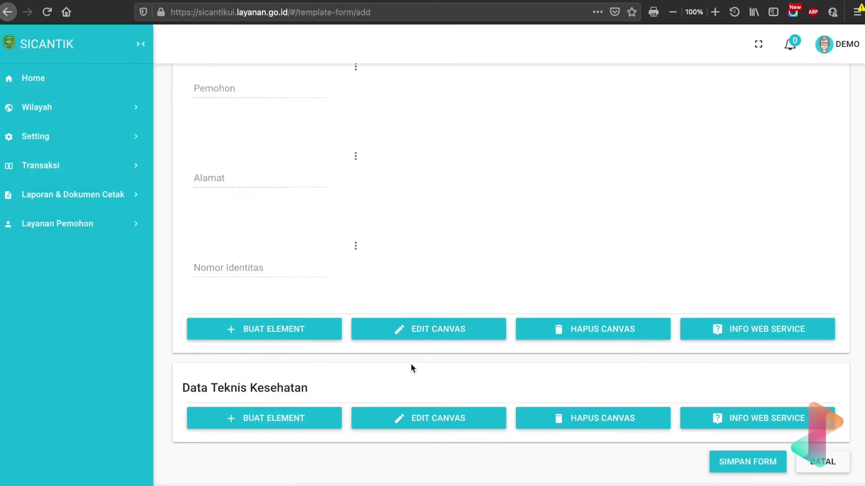
Create a new element in the Data Teknis Kesehatan canvas with Tanggal dikeluarkan STR as its Data Kolom.
scroll(410, 363, "down", 4)
left_click(311, 427)
left_click(423, 175)
type("tan")
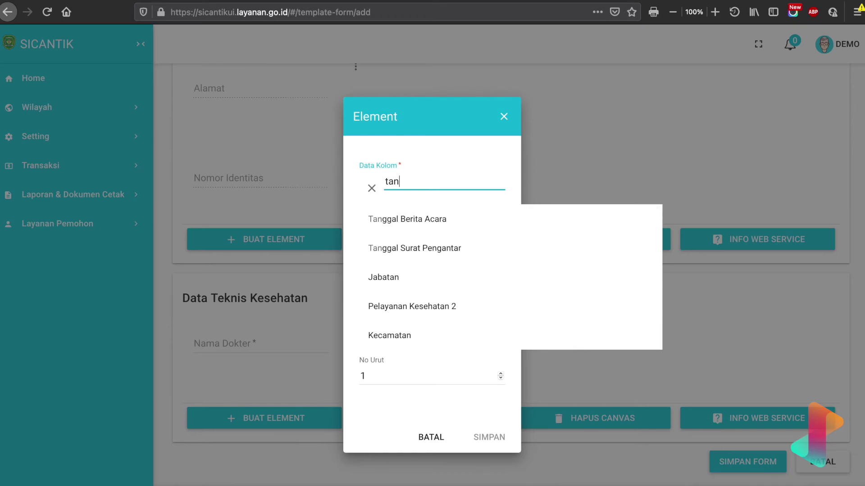
type("gg")
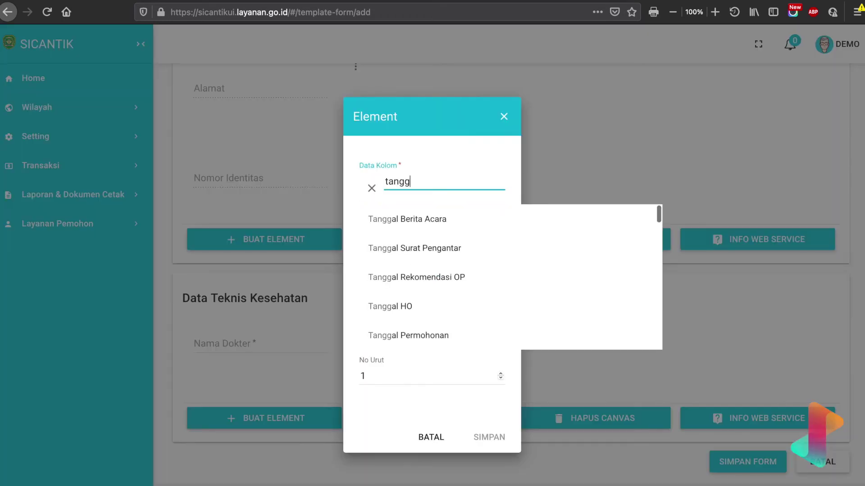
type("al")
scroll(428, 288, "down", 3)
scroll(429, 295, "down", 8)
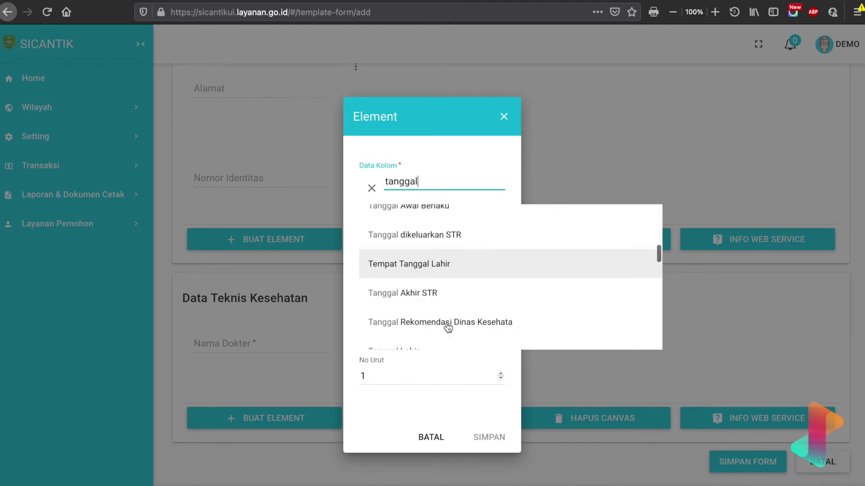
scroll(448, 328, "down", 8)
scroll(448, 328, "up", 10)
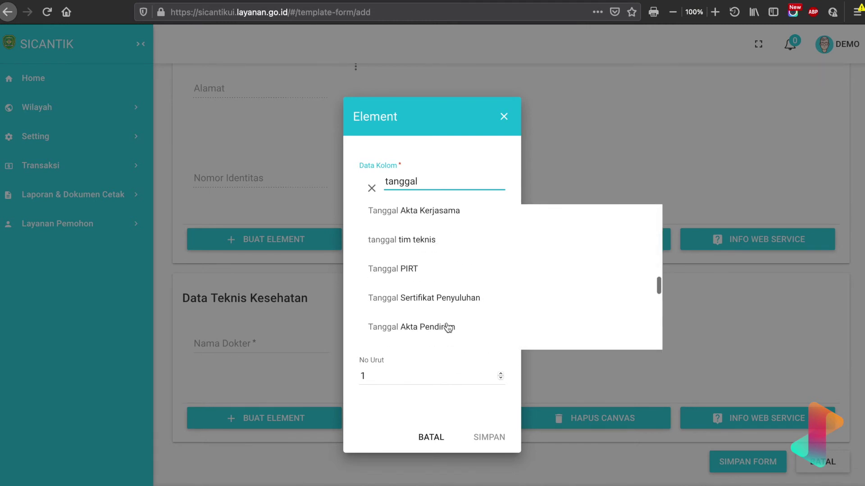
scroll(448, 327, "up", 1)
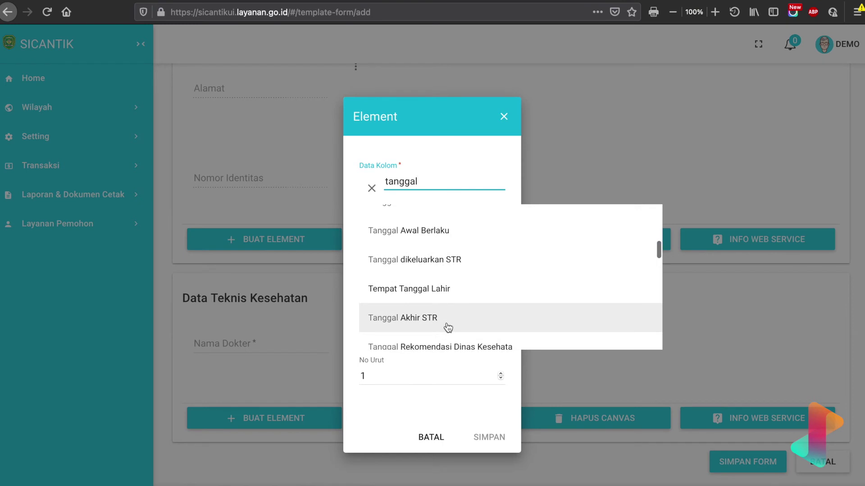
scroll(449, 327, "up", 3)
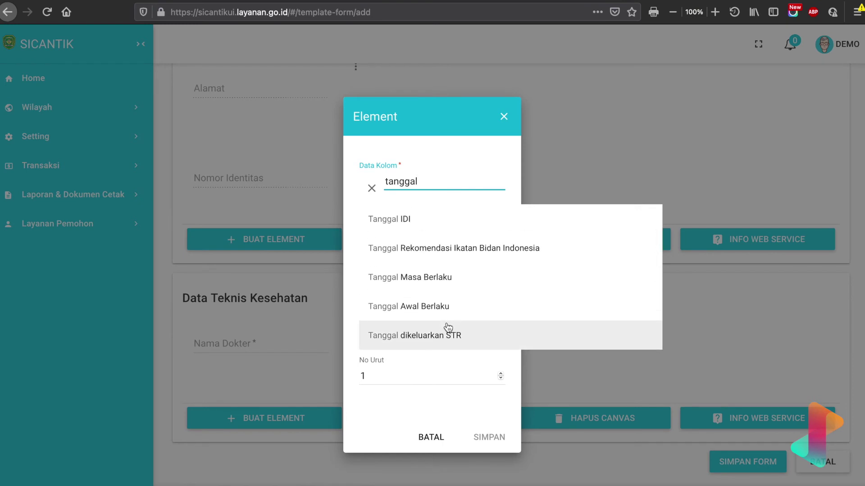
scroll(448, 326, "down", 4)
scroll(446, 324, "up", 1)
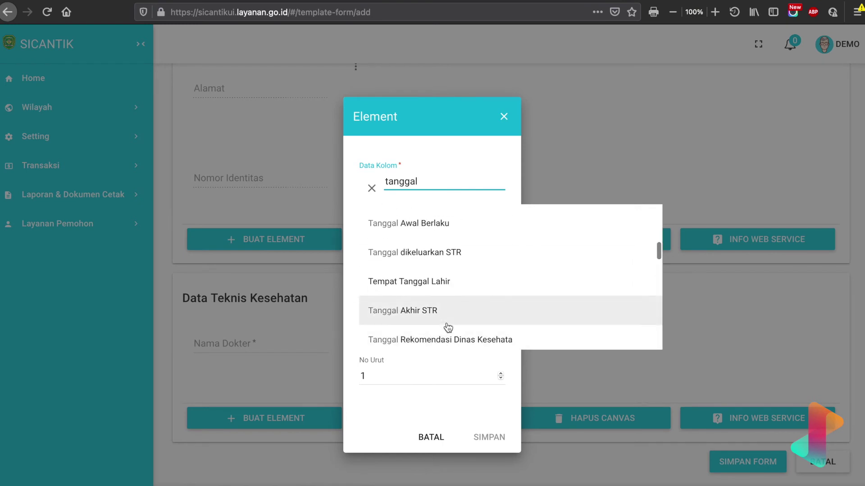
left_click(442, 256)
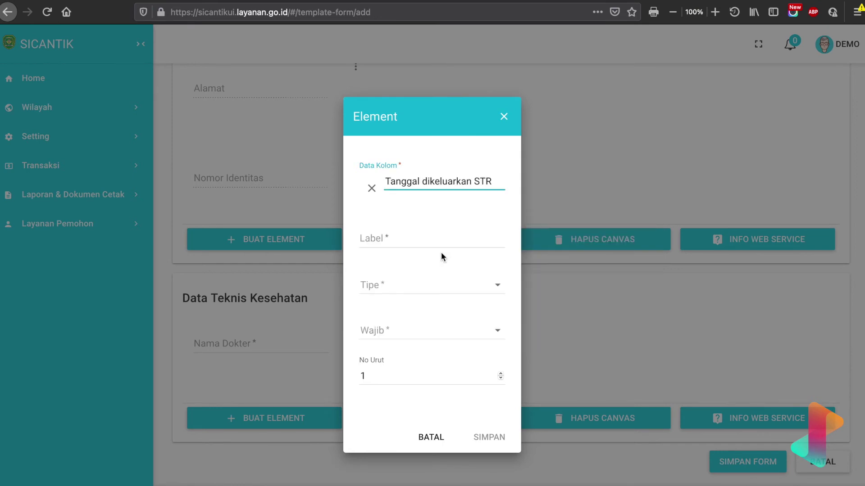
Enter Tanggal Awal as the label of the new element.
left_click(422, 234)
type("Tangga")
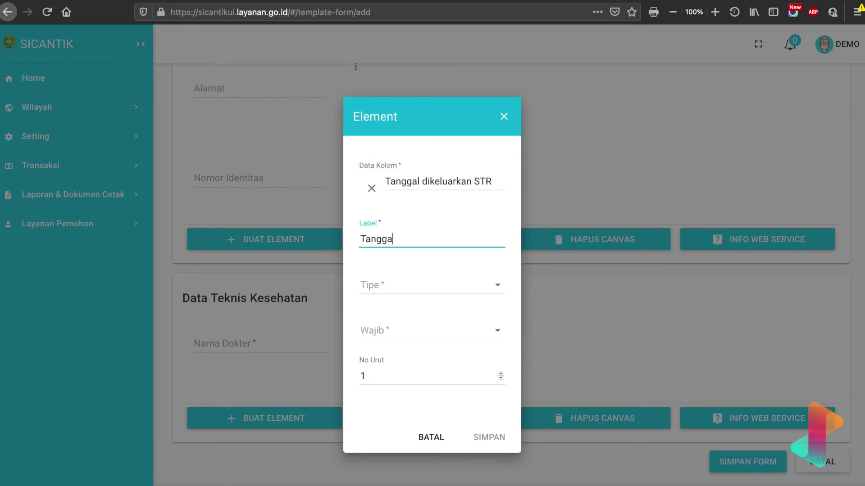
type("l Awal")
Change the element's Data Kolom to Tanggal Awal Berlaku.
left_click(432, 169)
left_click_drag(422, 182, 440, 181)
left_click_drag(496, 181, 535, 177)
key("BackSpace")
type("aw")
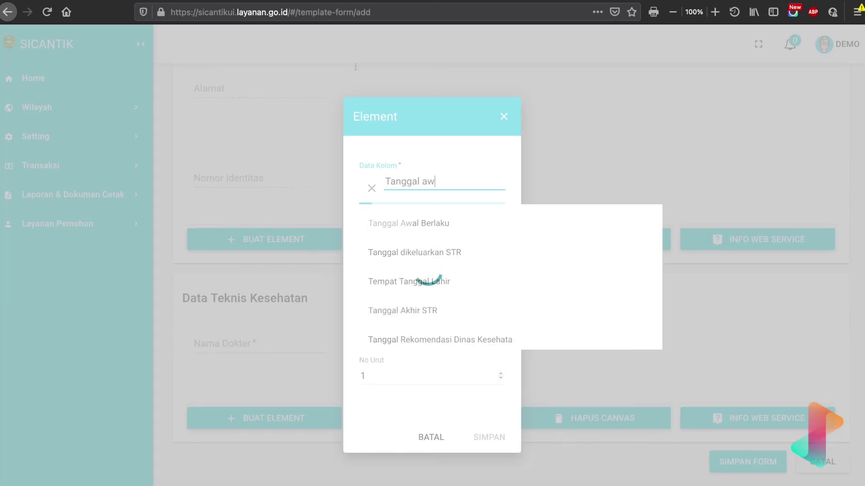
type("a")
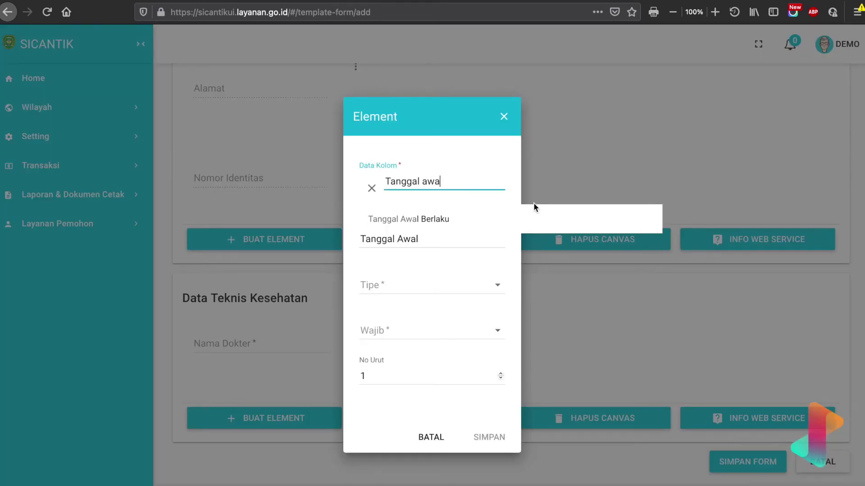
left_click(506, 224)
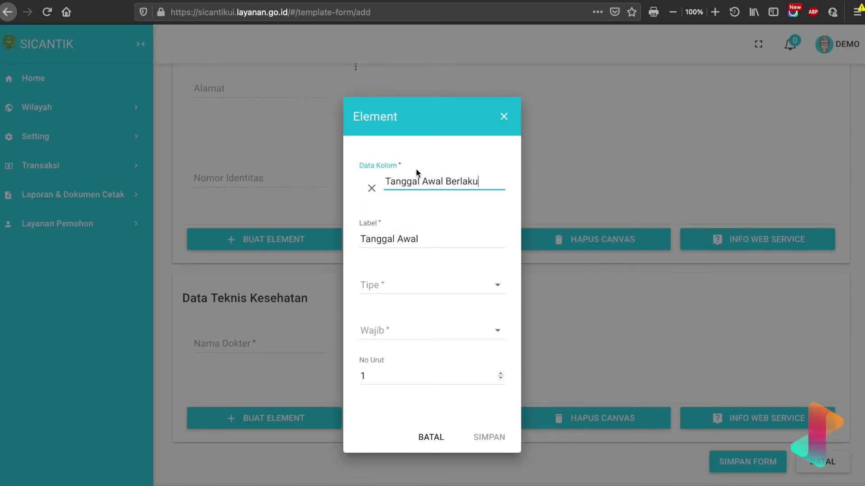
Complete the element's label as Tanggal Awal STR and set its Tipe to Date.
left_click(435, 244)
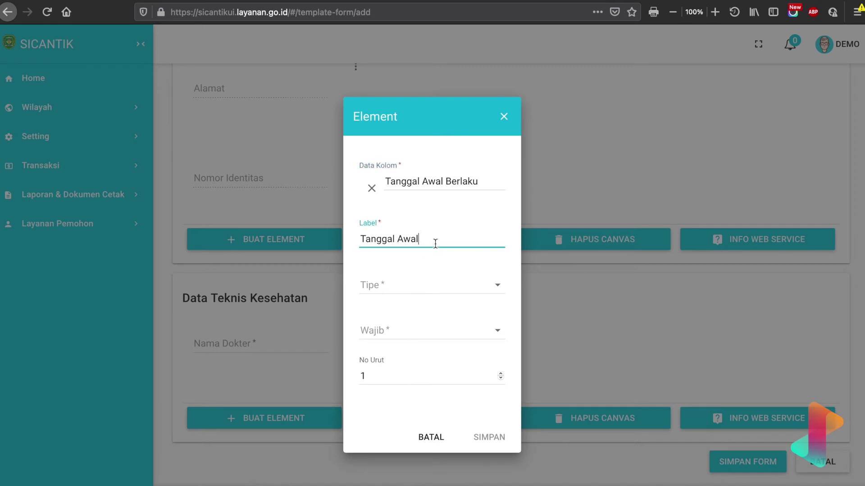
type("STR")
left_click(396, 288)
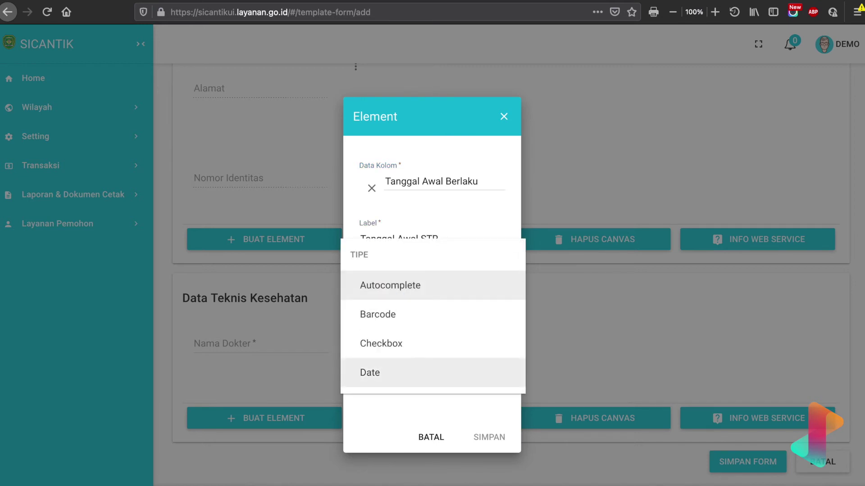
left_click(403, 373)
Make the Tanggal Awal STR element mandatory with Wajib Ya, set its No Urut to 2, and save it.
left_click(398, 337)
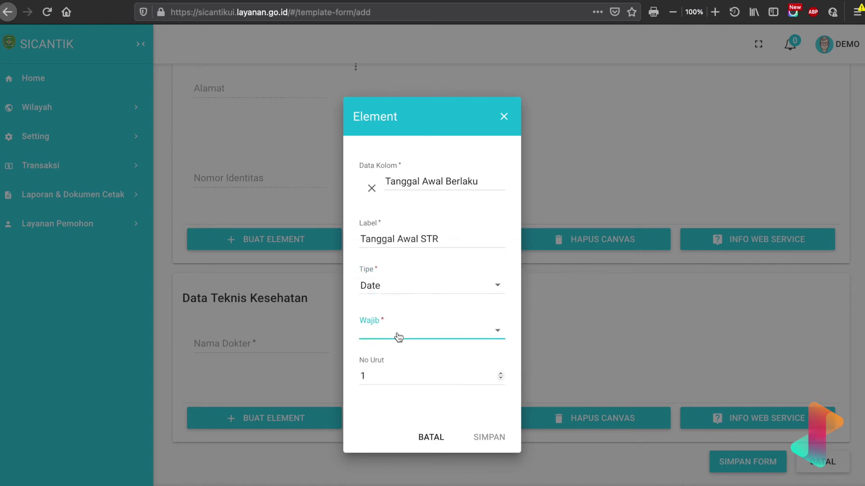
left_click(396, 335)
left_click(399, 380)
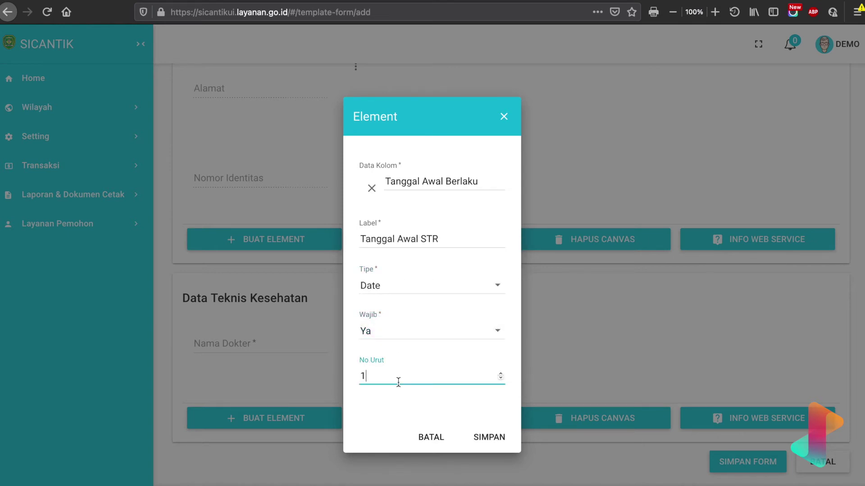
key("BackSpace")
type("2")
left_click(495, 445)
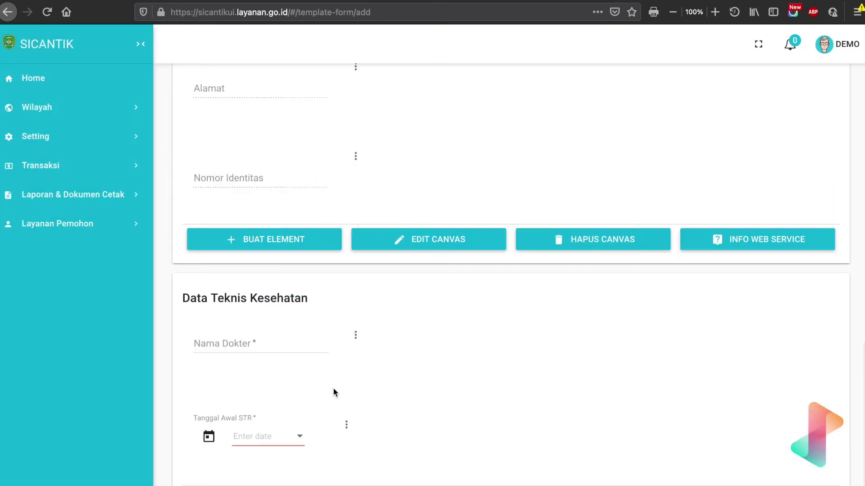
Create another element in the Data Teknis Kesehatan canvas with Tanggal Akhir STR as its Data Kolom.
scroll(332, 367, "down", 1)
scroll(332, 363, "down", 3)
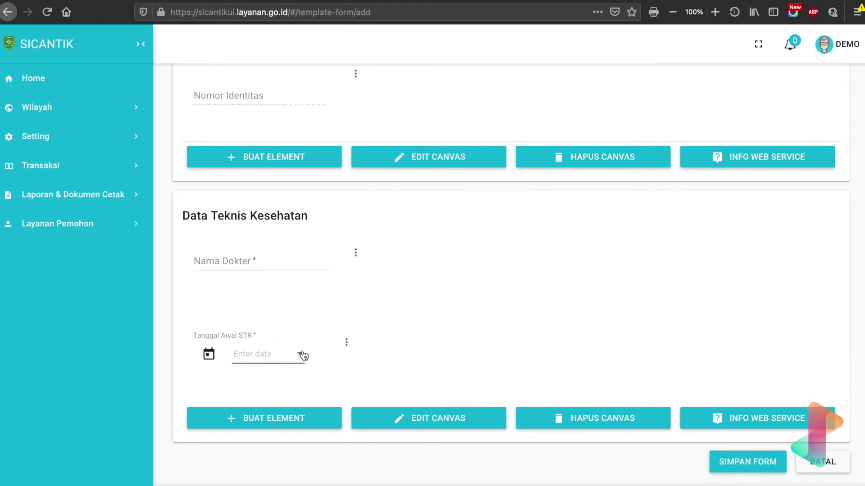
left_click(305, 418)
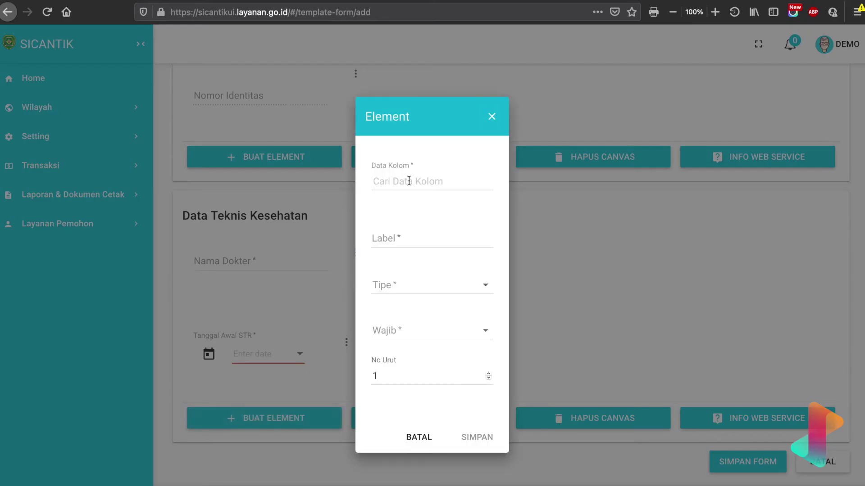
left_click(430, 178)
type("T")
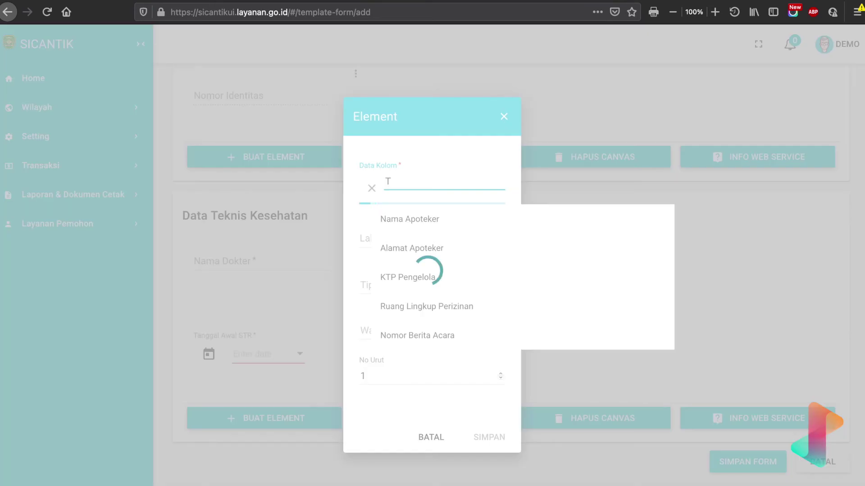
type("angg")
key("BackSpace")
key("BackSpace")
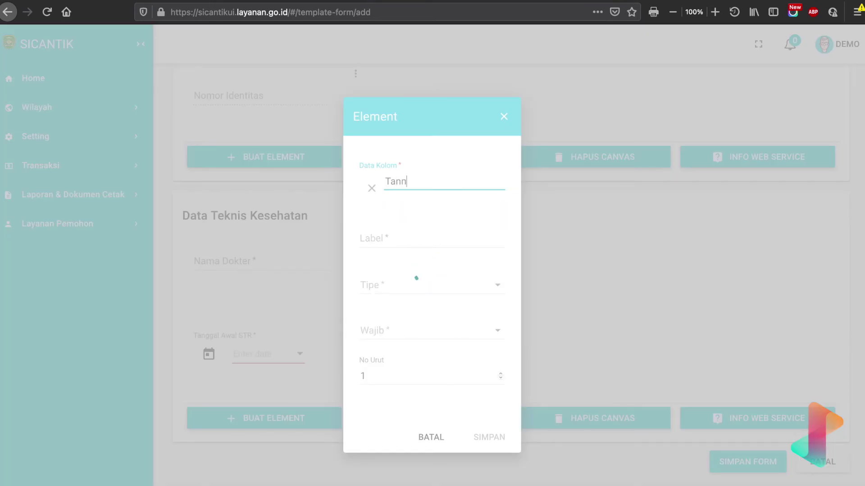
key("BackSpace")
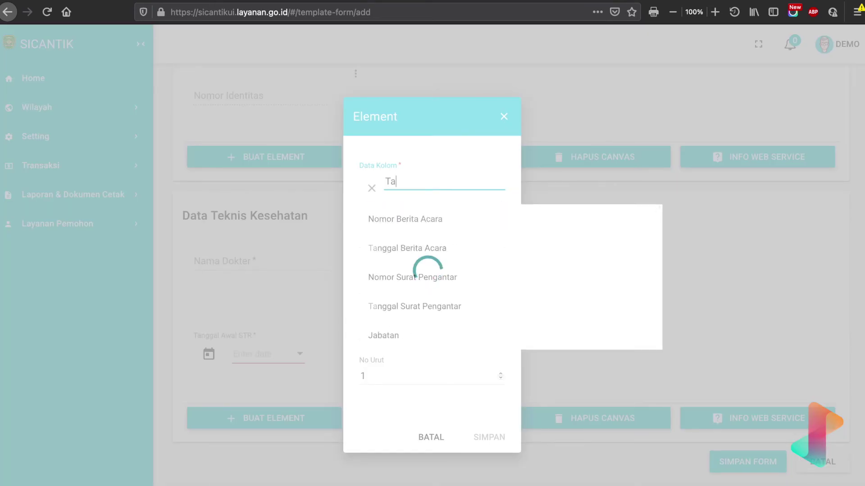
type("ngga")
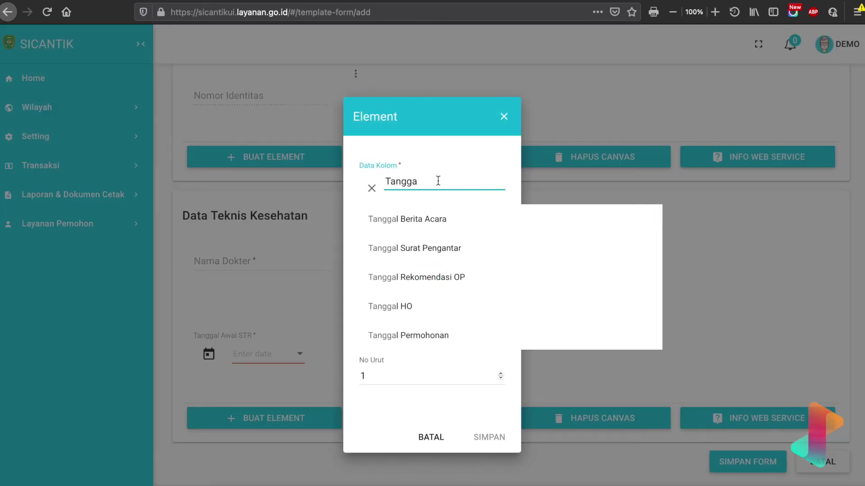
type("l ak")
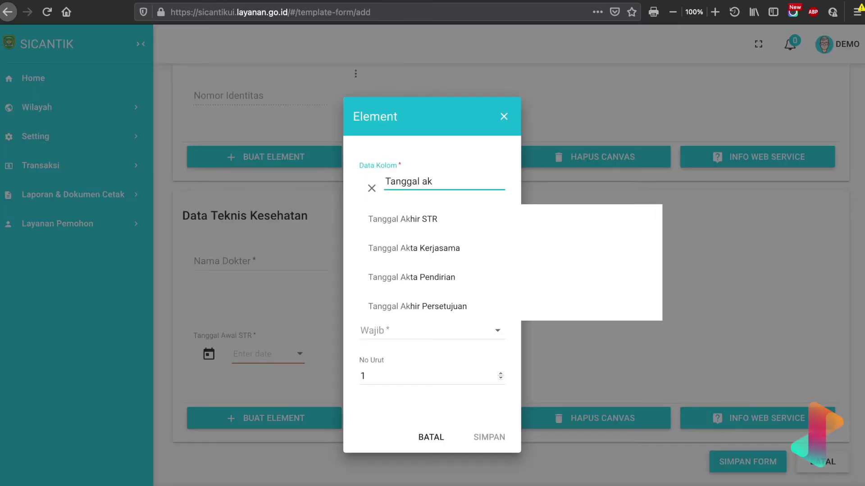
left_click(431, 221)
Label the element Tanggal Akhir STR and set its Tipe to Date.
left_click(411, 234)
type("Tanggal Akhir STR")
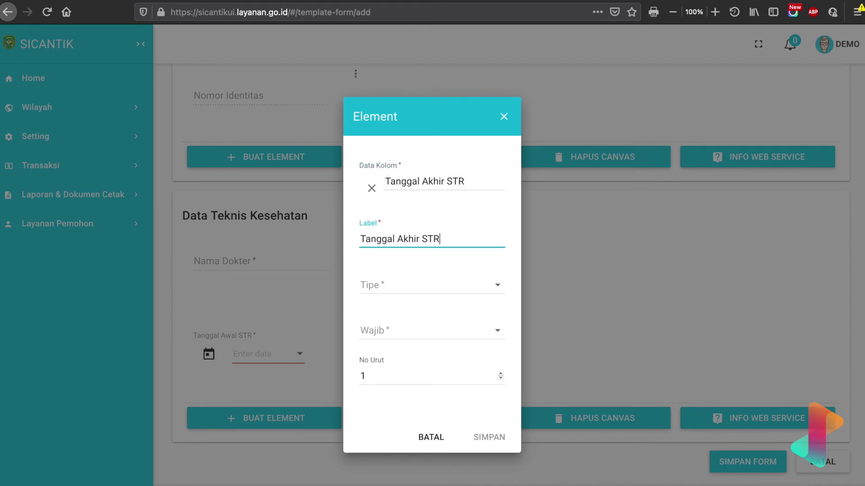
left_click(399, 293)
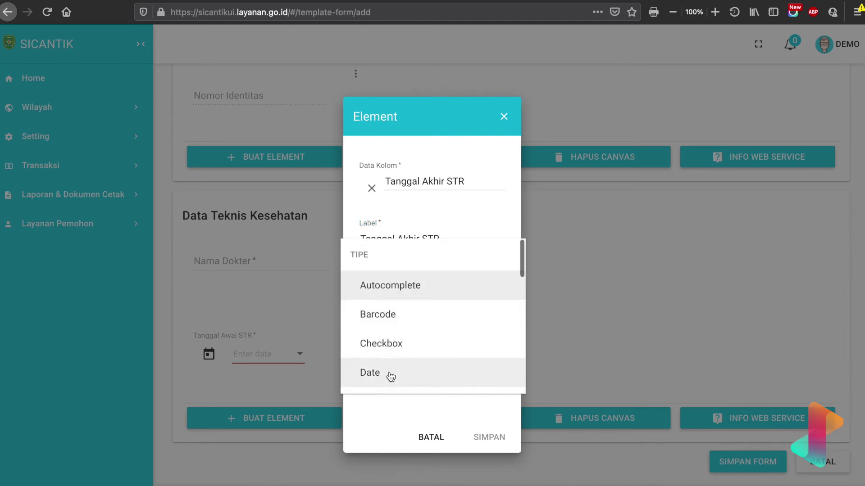
left_click(389, 372)
Make the Tanggal Akhir STR element mandatory with Wajib Ya, set its No Urut to 3, and save it.
left_click(392, 328)
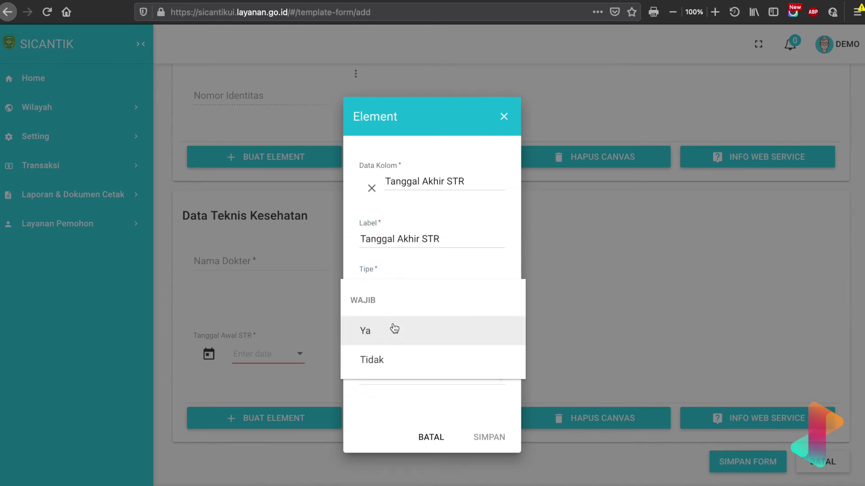
left_click(393, 328)
left_click(430, 374)
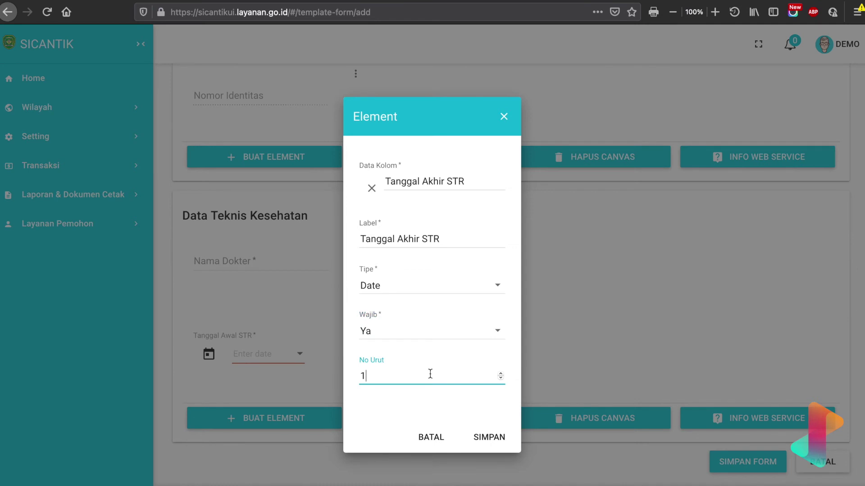
type("3")
left_click(505, 446)
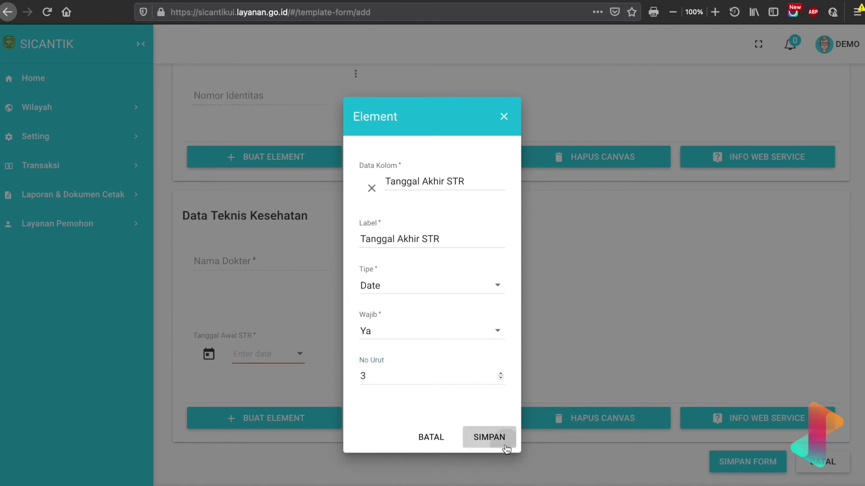
Start a further element in the Data Teknis Kesehatan canvas and search its Data Kolom for Nomor STR.
scroll(361, 374, "down", 2)
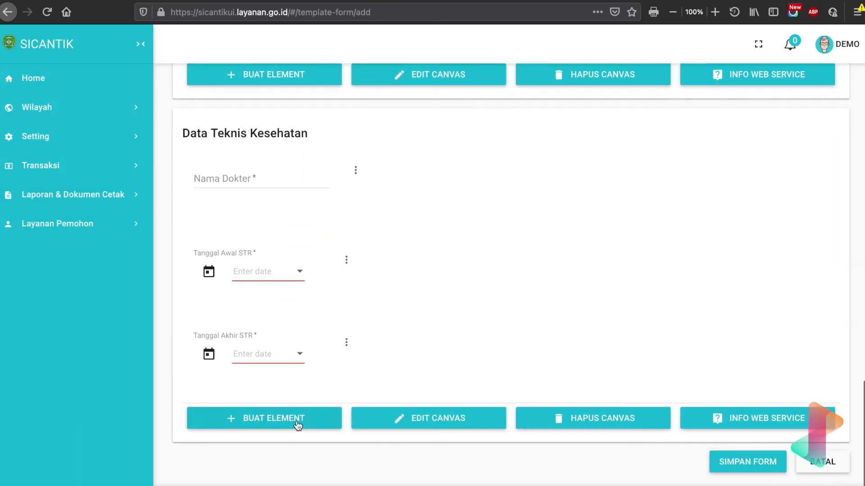
left_click(297, 422)
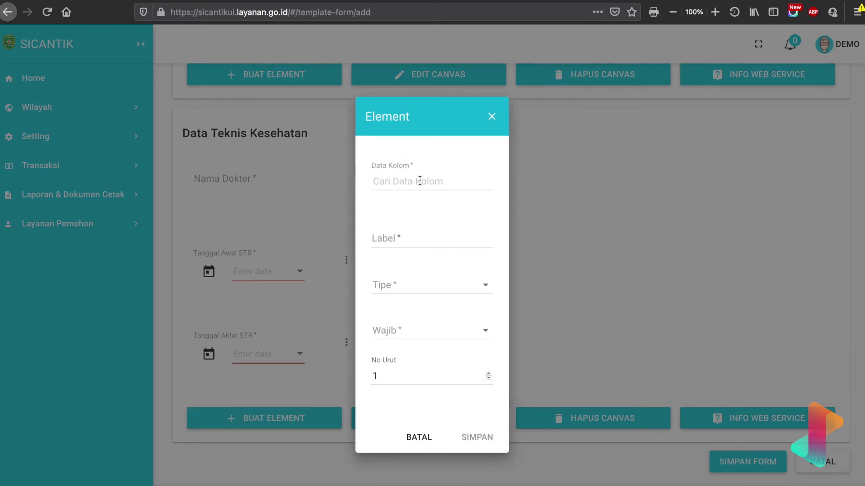
left_click(419, 181)
type("Nomor STR")
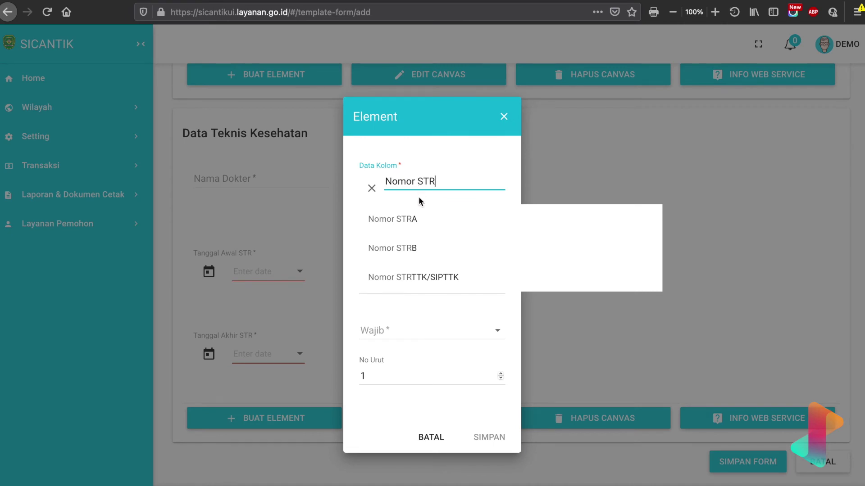
Search the new element's Data Kolom for Str and look through the matching columns.
key("BackSpace")
key("BackSpace")
key("BackSpace")
key("BackSpace")
key("BackSpace")
key("BackSpace")
key("BackSpace")
type("ST")
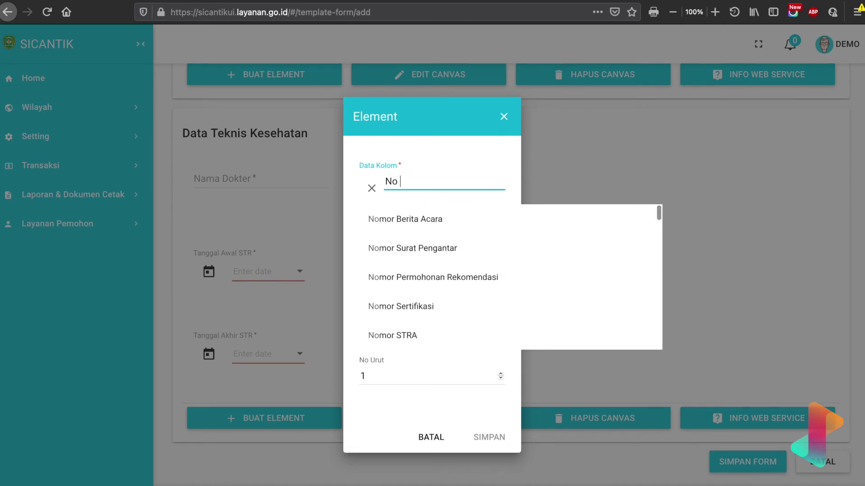
key("BackSpace")
key("BackSpace")
key("BackSpace")
key("BackSpace")
key("BackSpace")
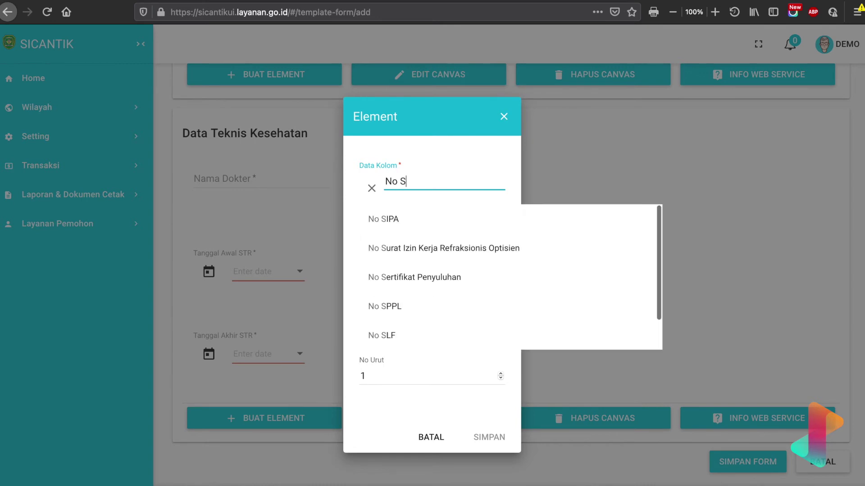
type("Str")
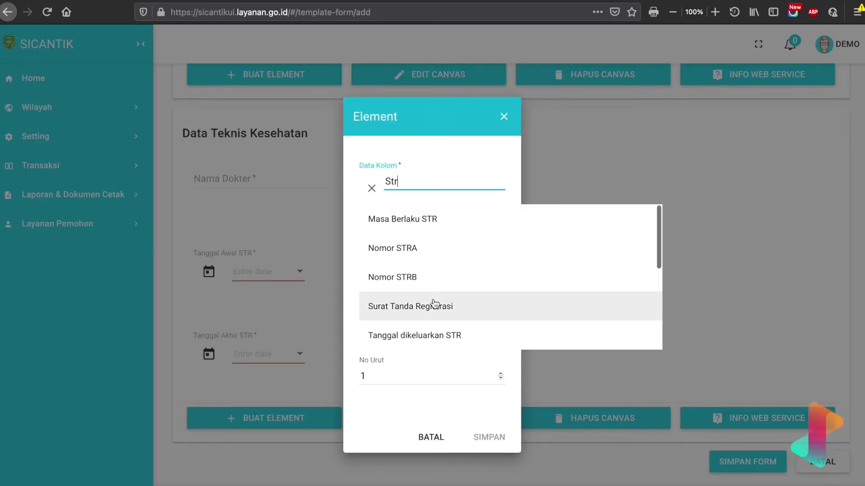
scroll(434, 303, "down", 5)
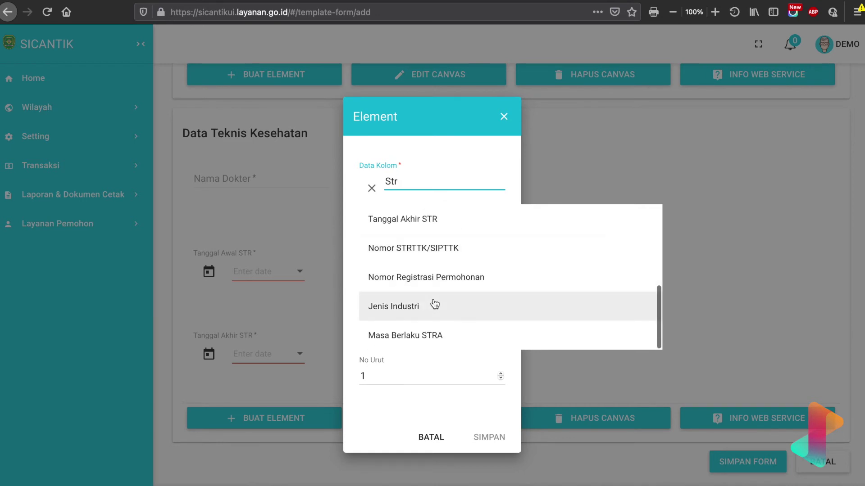
scroll(434, 303, "up", 5)
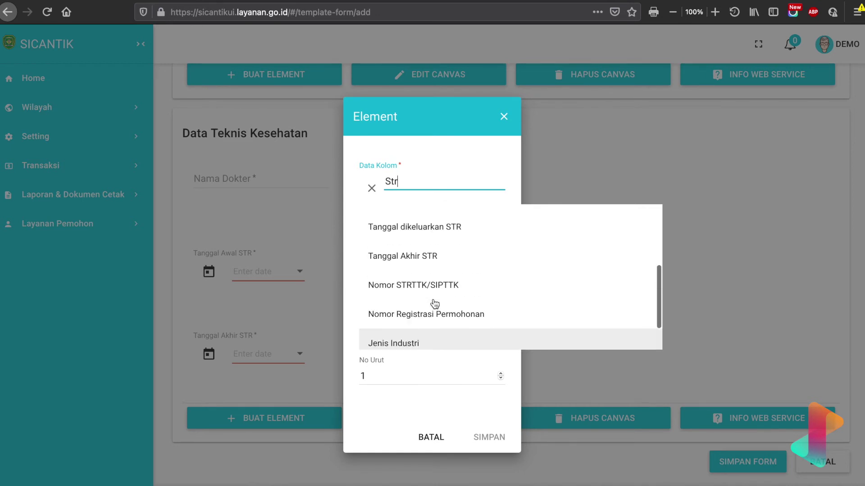
Search the Data Kolom for regis and choose Surat Tanda Registrasi as the element's column.
key("BackSpace")
key("BackSpace")
key("BackSpace")
type("regis")
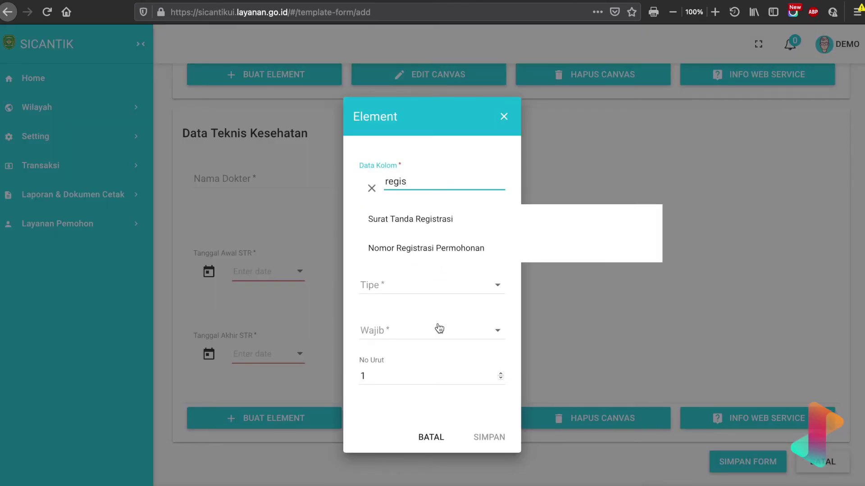
left_click(458, 220)
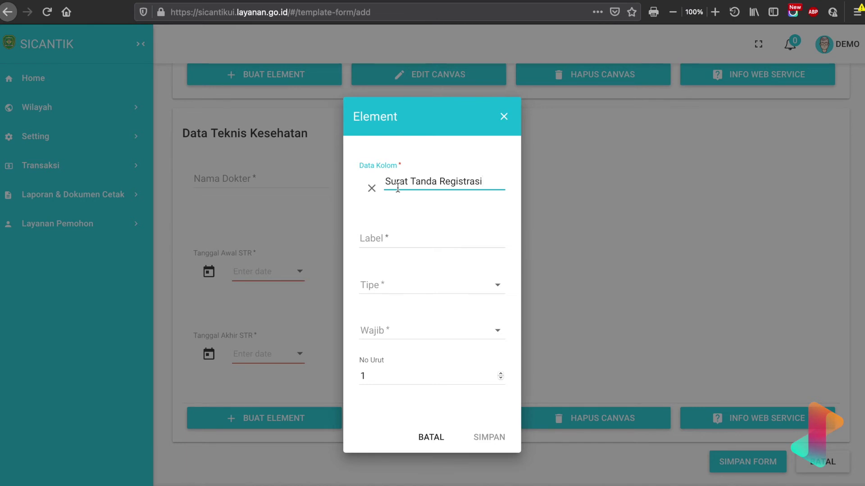
Label the Surat Tanda Registrasi element STR and set its Tipe to File.
left_click(393, 231)
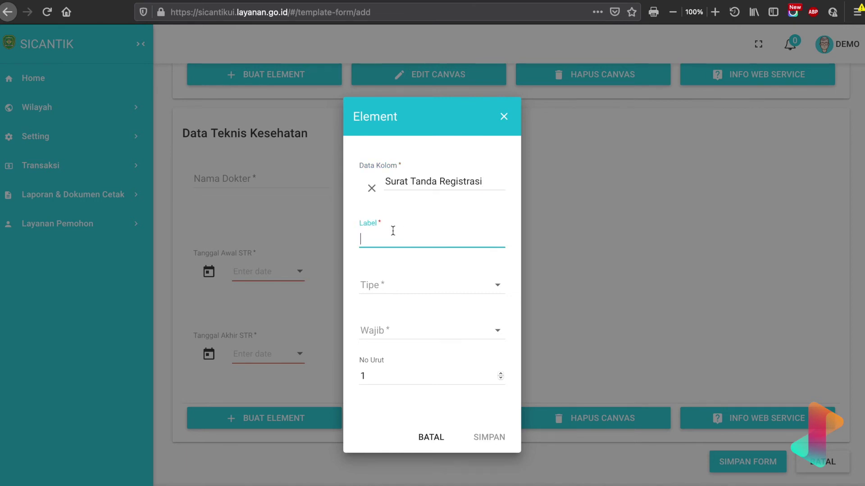
type("STR")
left_click(399, 281)
scroll(392, 373, "down", 1)
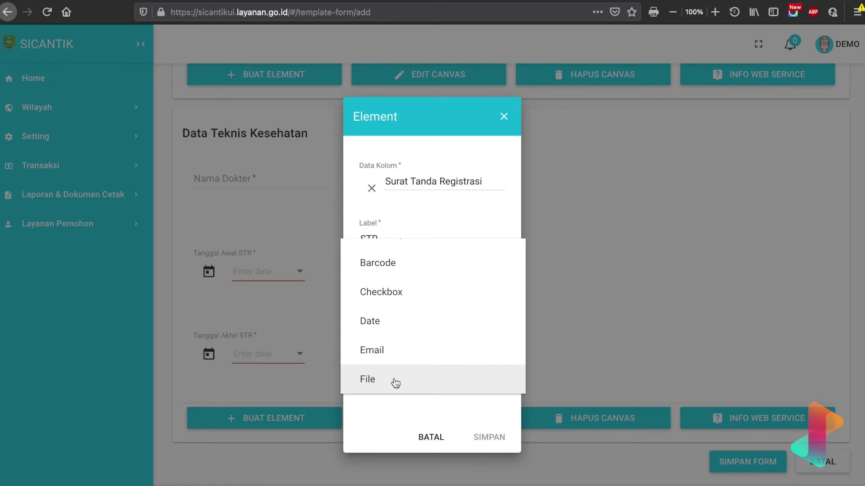
left_click(396, 383)
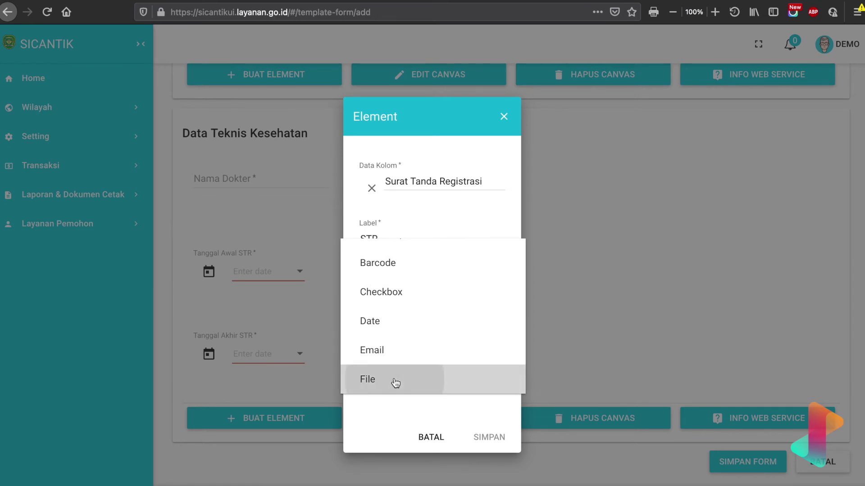
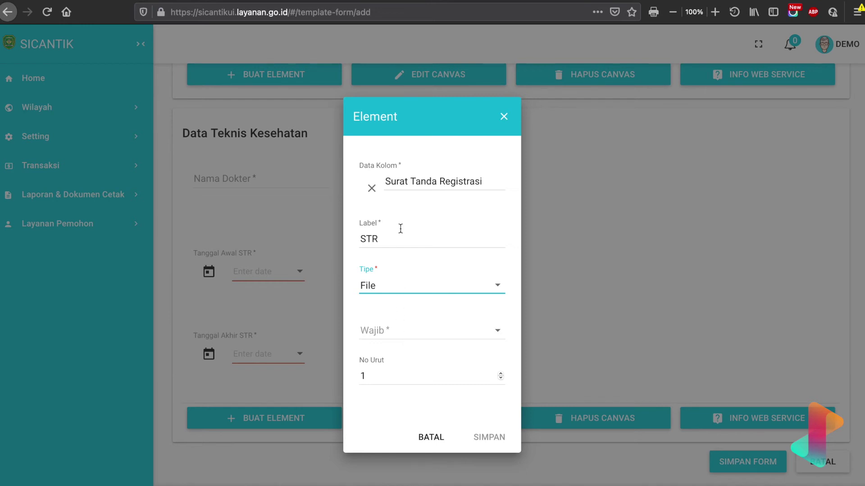
Make the STR element optional with Wajib Tidak, set its No Urut to 4, and save it.
left_click(401, 332)
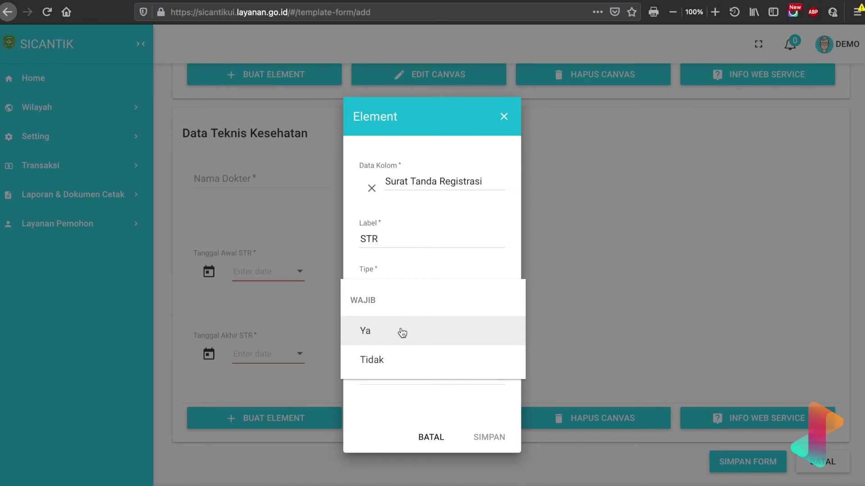
left_click(403, 362)
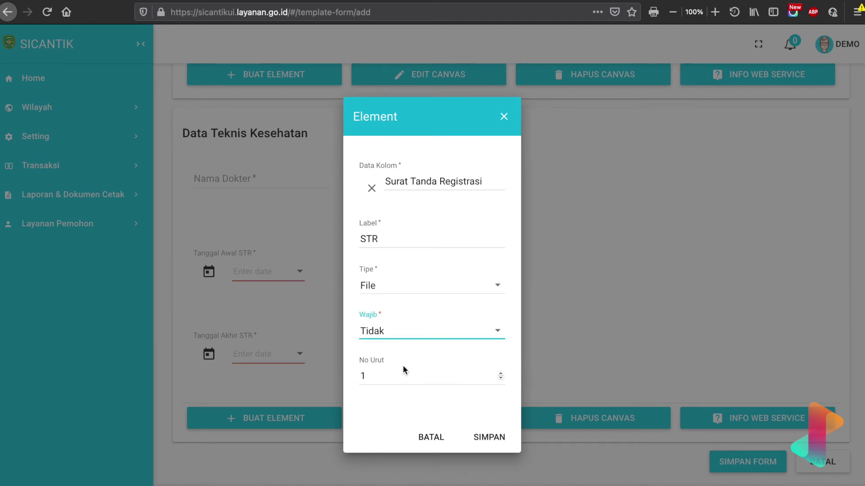
left_click(391, 376)
key("BackSpace")
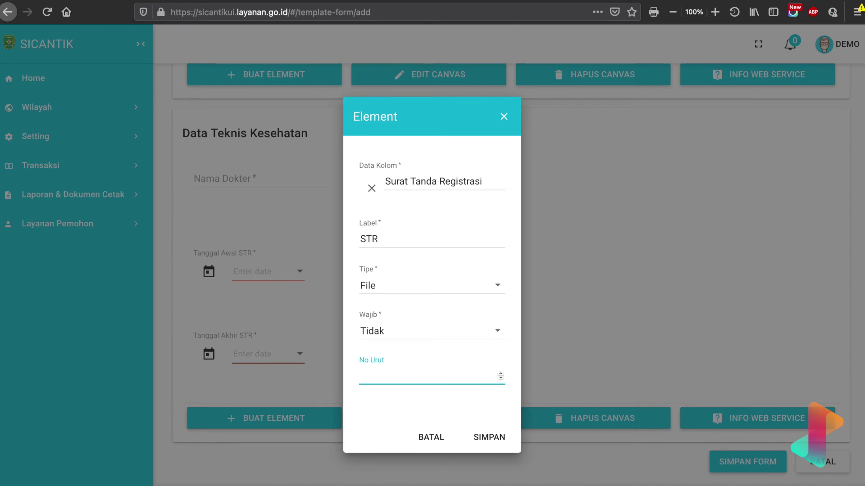
type("4")
left_click(484, 447)
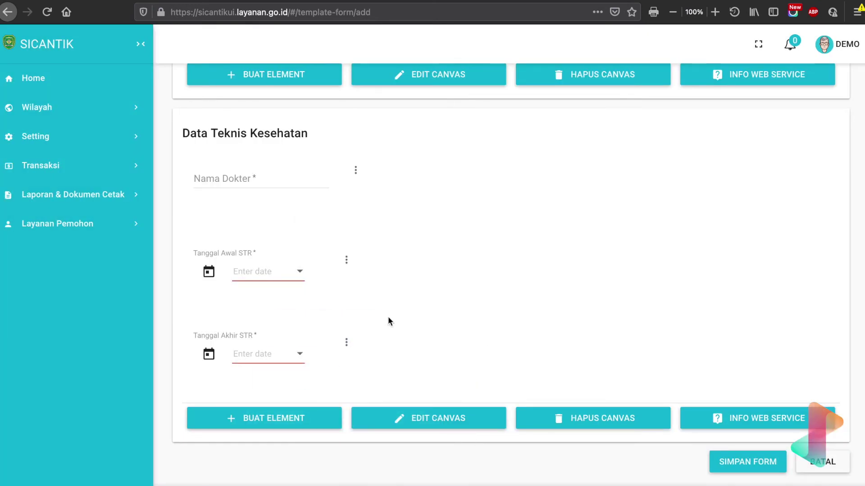
scroll(389, 285, "down", 3)
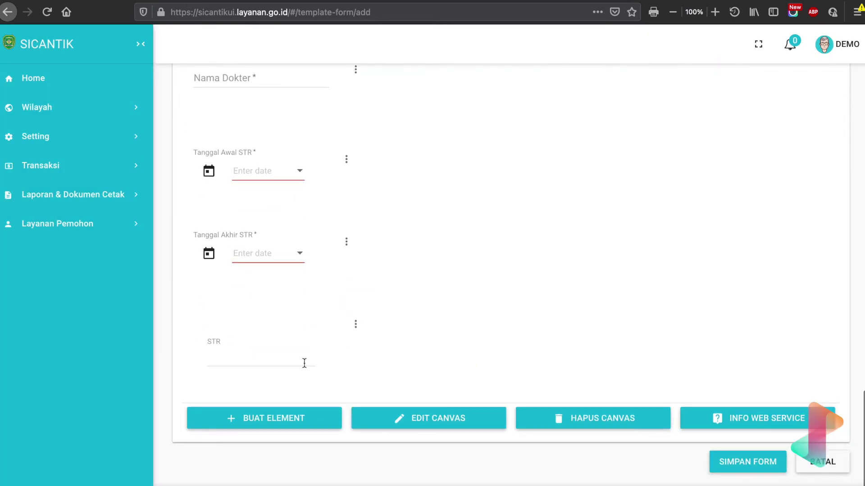
Open the saved STR element for editing, look through its Tipe options, and close it without changes.
left_click(303, 362)
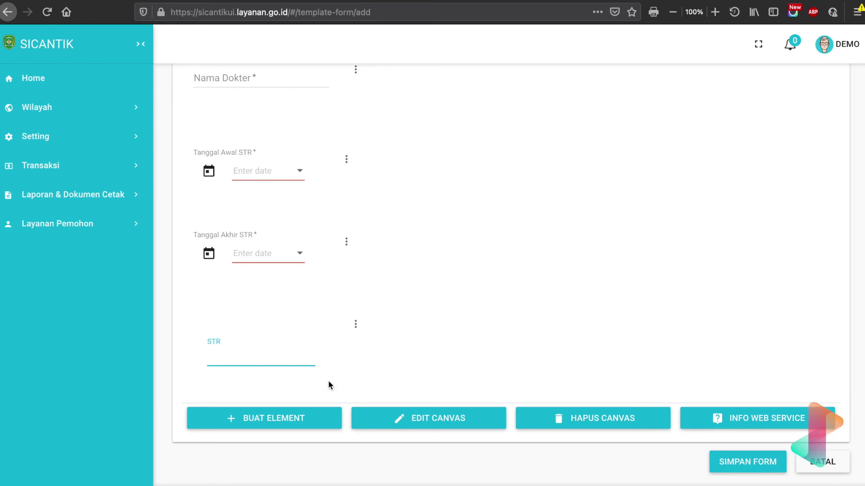
left_click(354, 324)
left_click(365, 332)
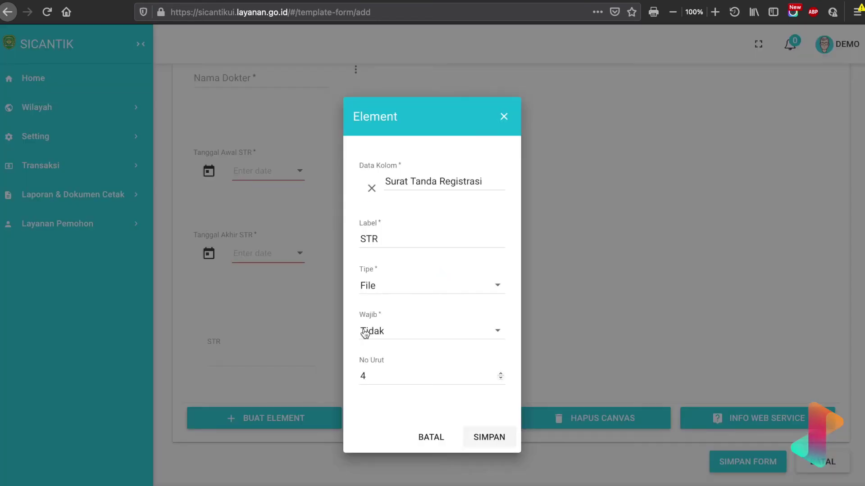
left_click(392, 288)
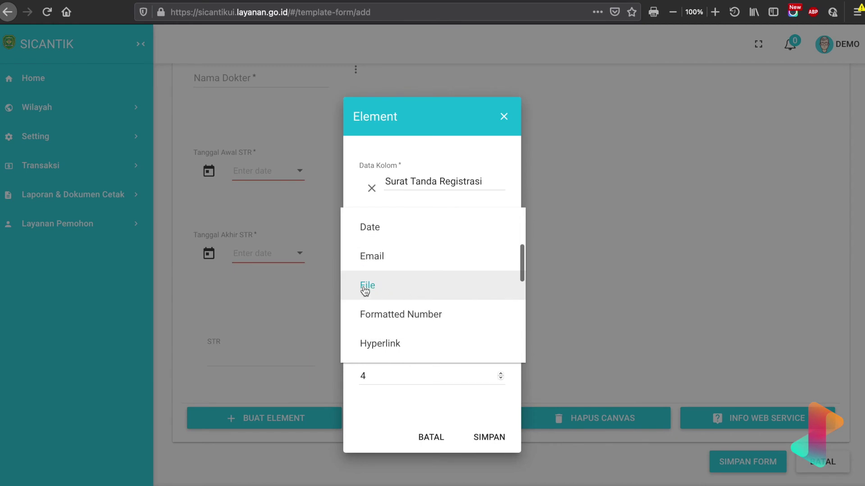
scroll(396, 324, "down", 3)
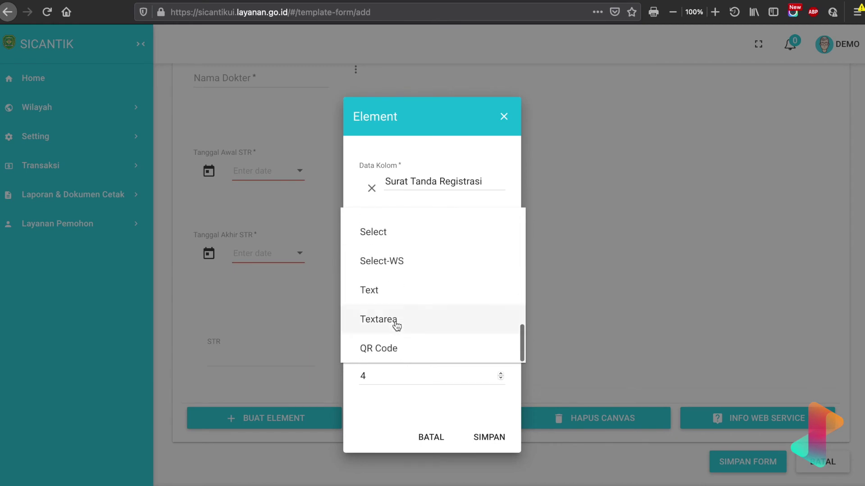
left_click(429, 439)
left_click(430, 439)
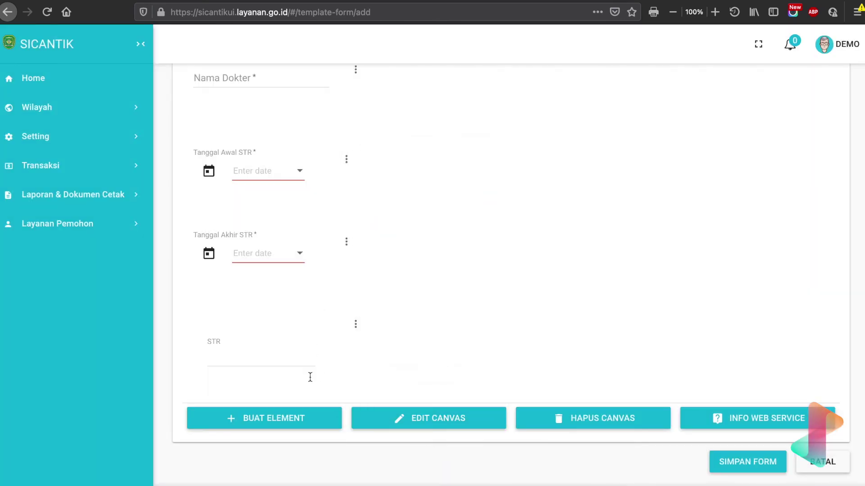
Start another element in the Data Teknis Kesehatan canvas and search its Data Kolom for Nomor.
left_click(295, 419)
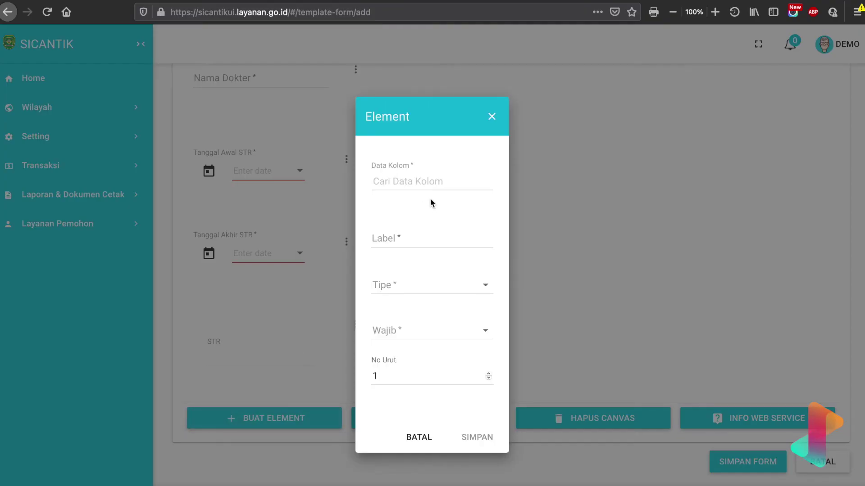
left_click(432, 181)
type("No")
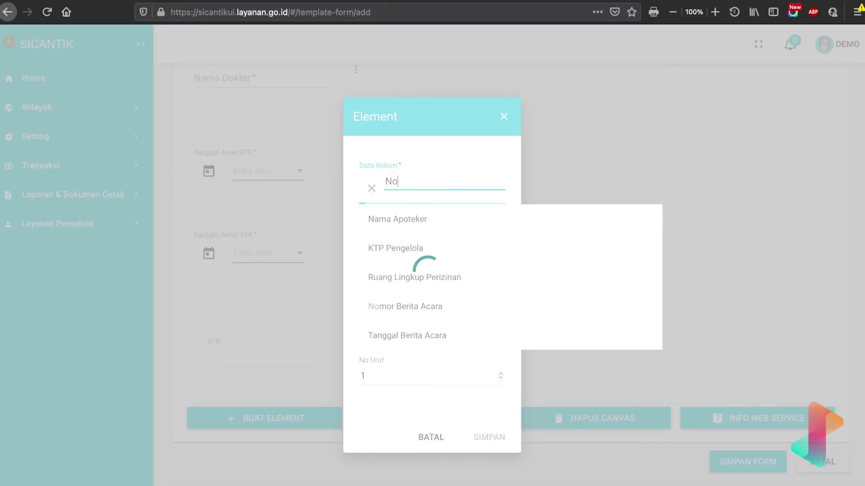
type("mor")
scroll(421, 251, "down", 3)
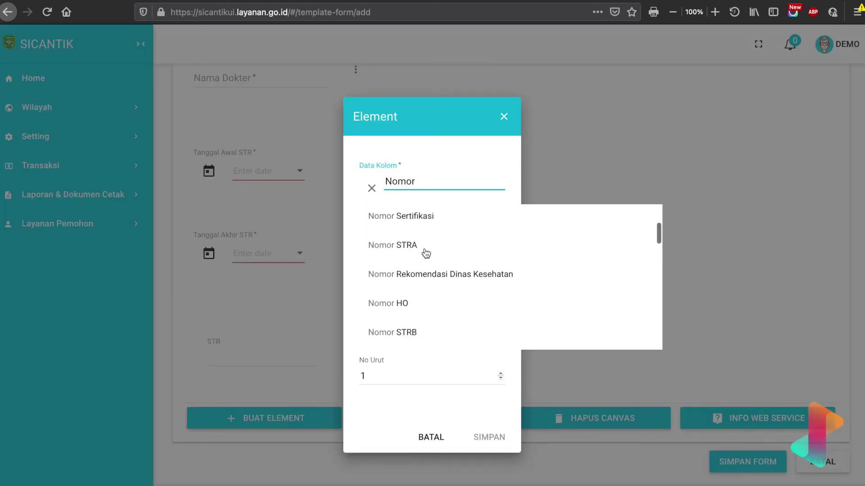
scroll(423, 252, "down", 2)
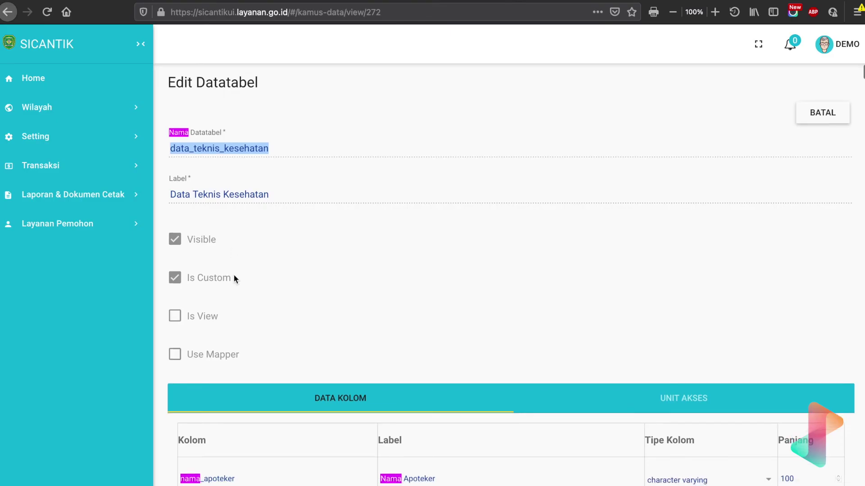
Search the columns of the data_teknis_kesehatan datatabel for str to find the STR number column.
scroll(234, 278, "down", 9)
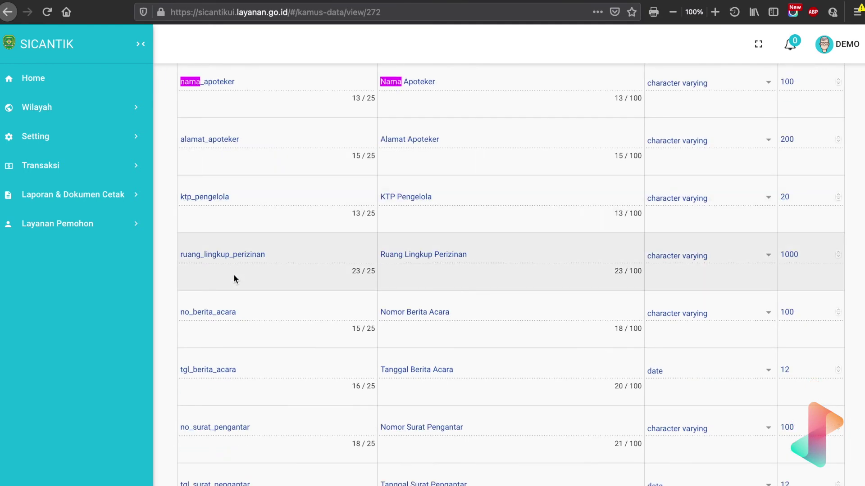
key("super+f")
type("str")
key("Return")
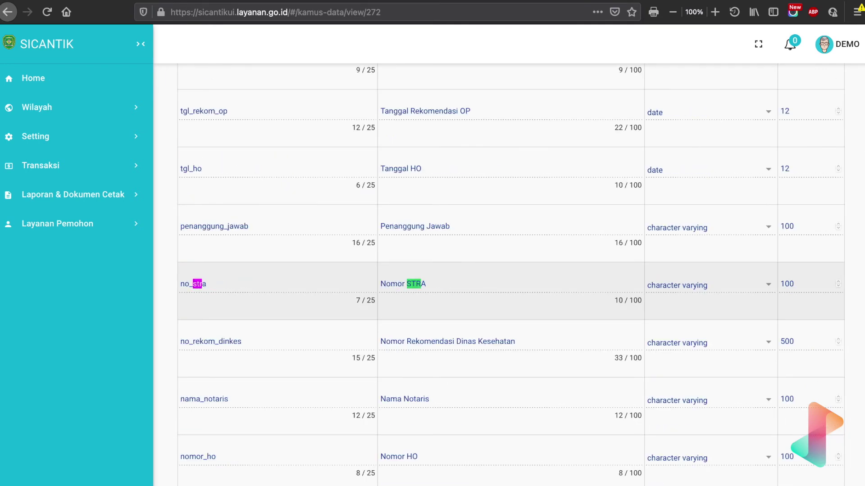
key("Return")
key("Return")
key("Return")
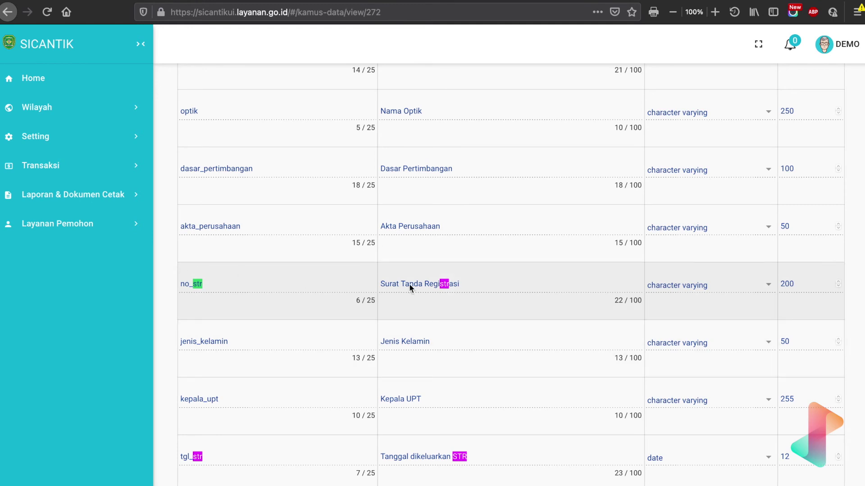
Return to the template form and set the new element's Data Kolom to Surat Tanda Registrasi.
key("ctrl+Tab")
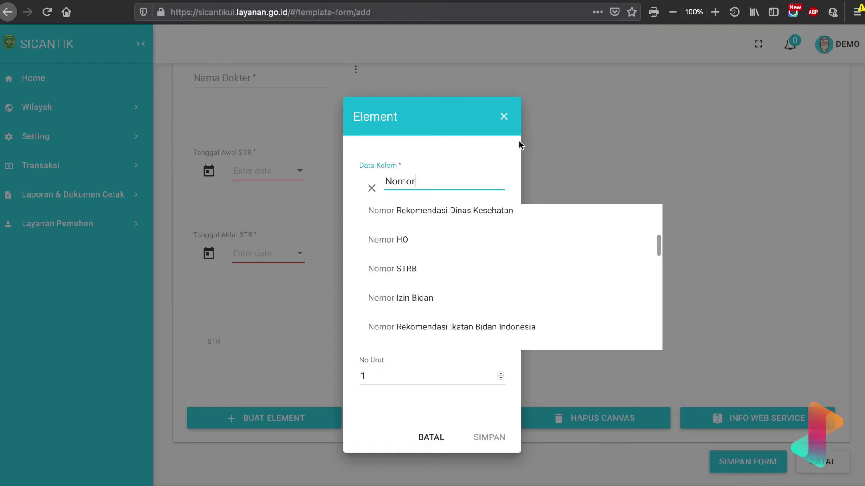
double_click(444, 176)
type("Sura")
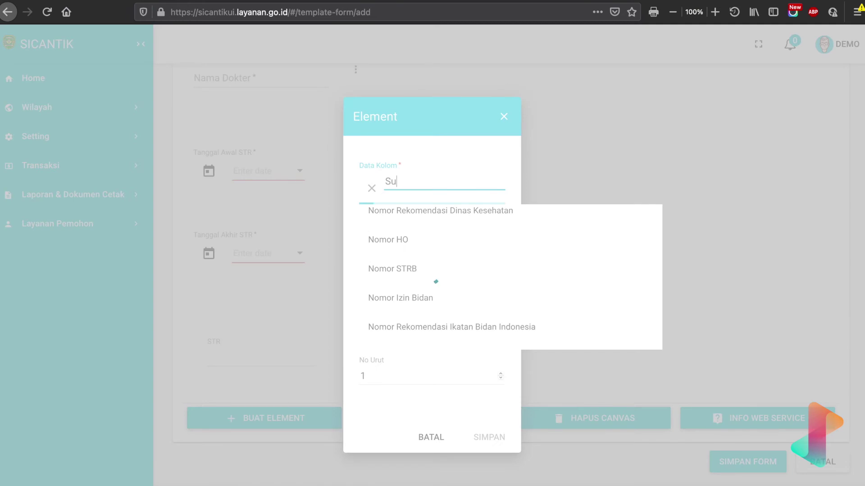
type("t tanda")
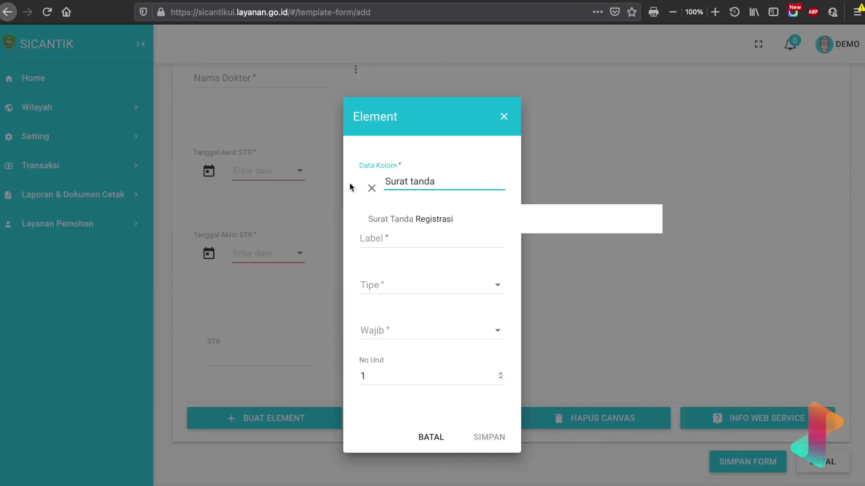
left_click(392, 218)
Label the new element Nomor STR and set its Tipe to Text.
left_click(387, 236)
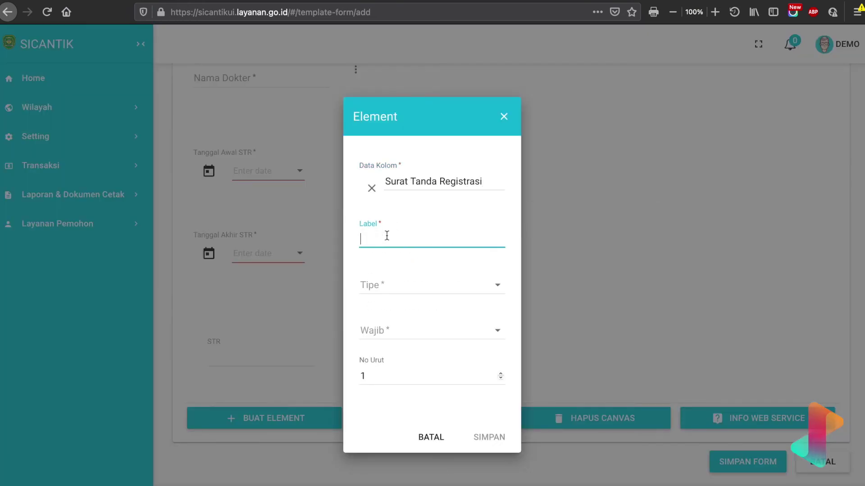
type("Nomor STR")
left_click(399, 289)
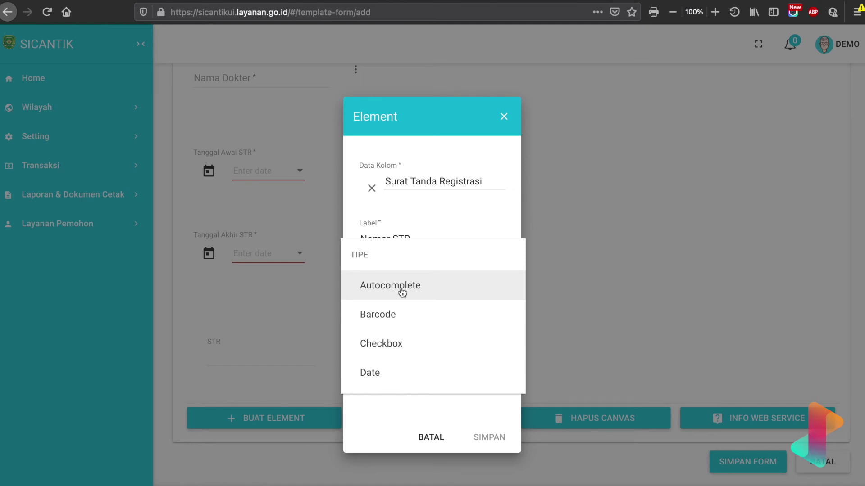
scroll(399, 340, "down", 3)
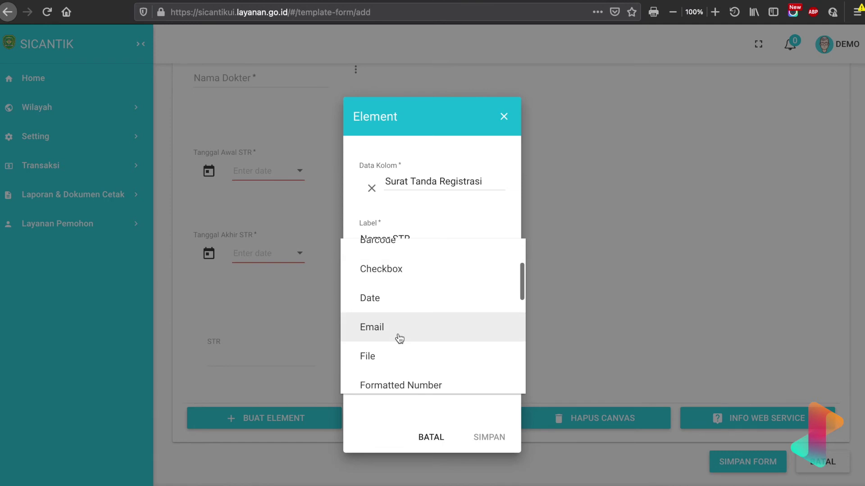
scroll(399, 339, "down", 3)
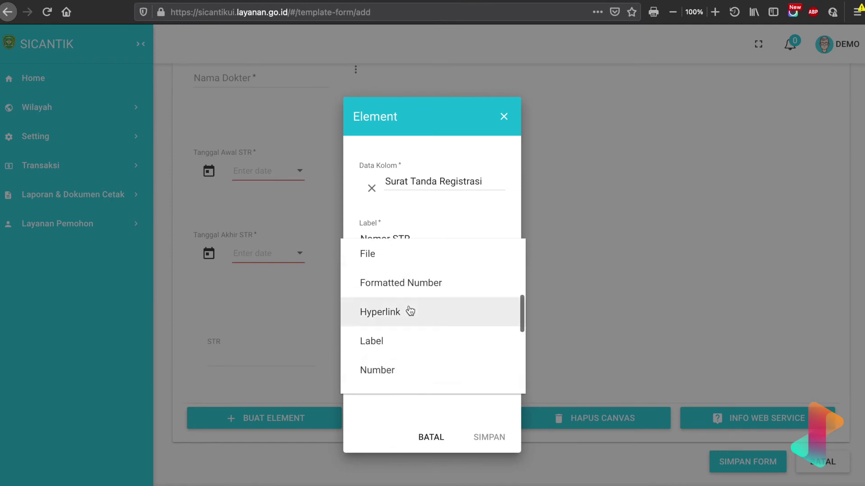
scroll(410, 310, "up", 2)
scroll(410, 310, "up", 1)
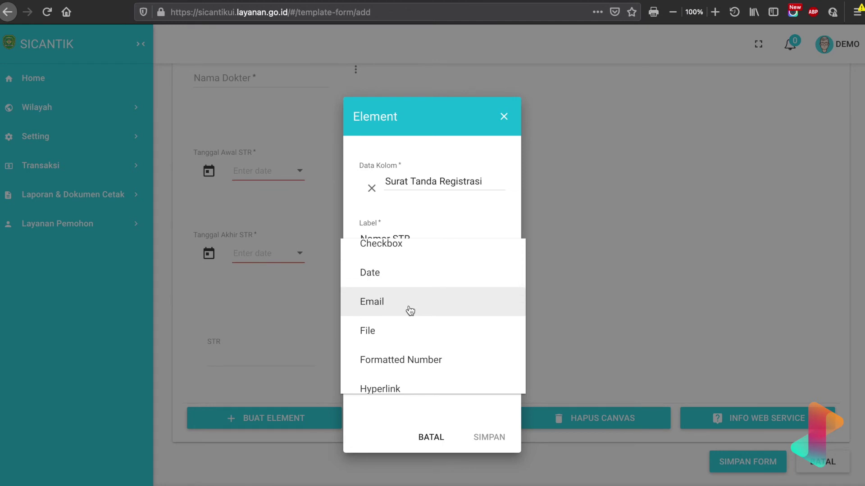
scroll(410, 310, "up", 1)
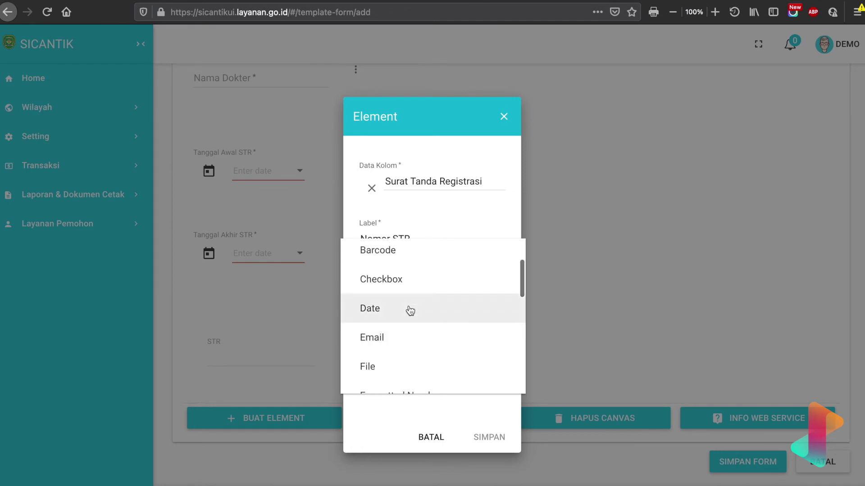
scroll(410, 310, "down", 9)
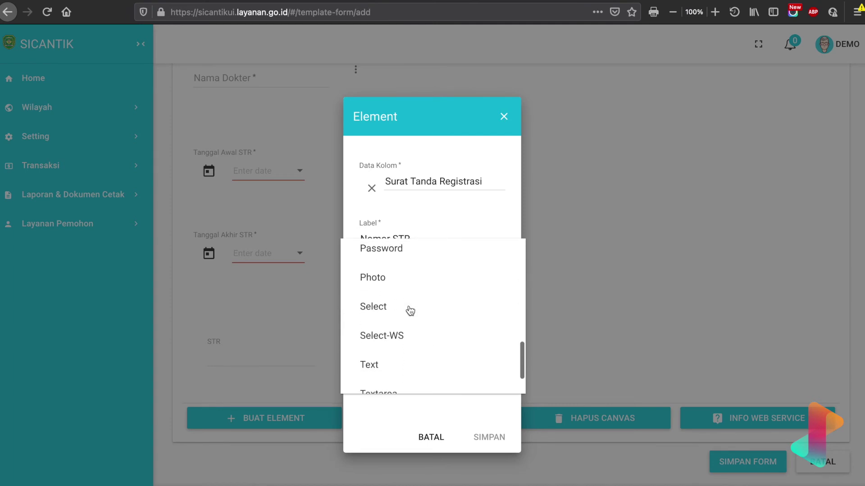
scroll(410, 309, "up", 2)
scroll(410, 310, "down", 1)
left_click(408, 364)
Make the Nomor STR element mandatory with Wajib Ya, set its No Urut to 4, and save it.
left_click(394, 331)
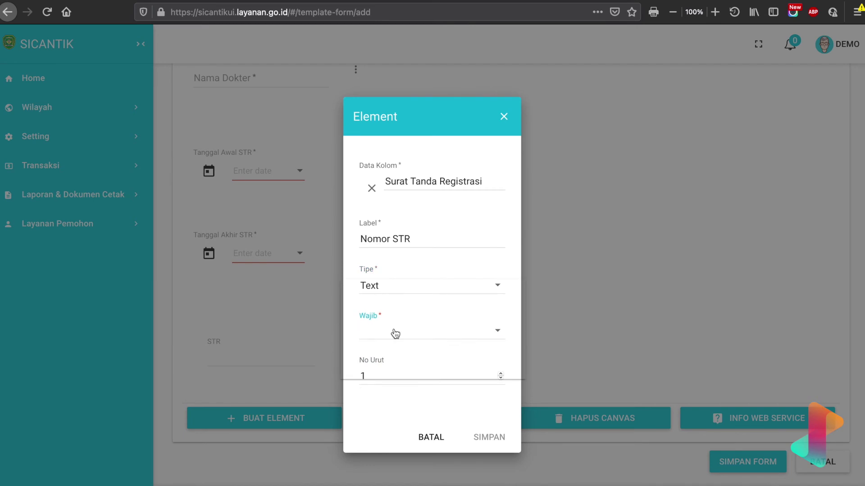
left_click(366, 341)
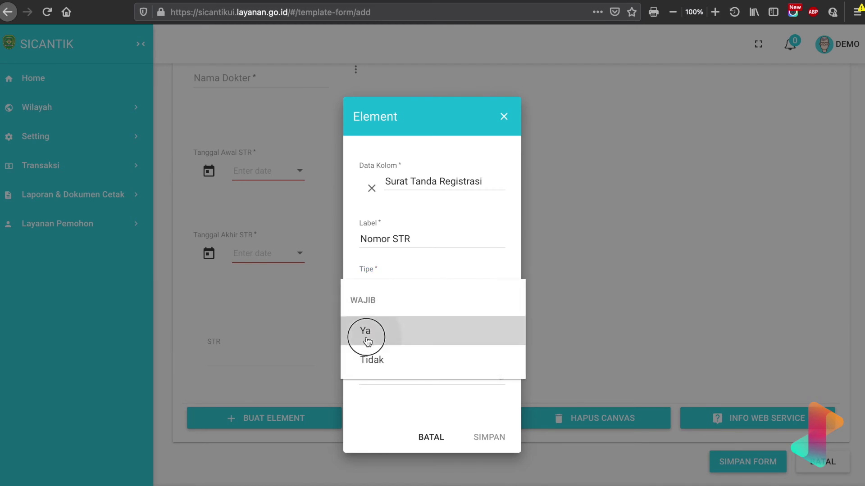
left_click(375, 375)
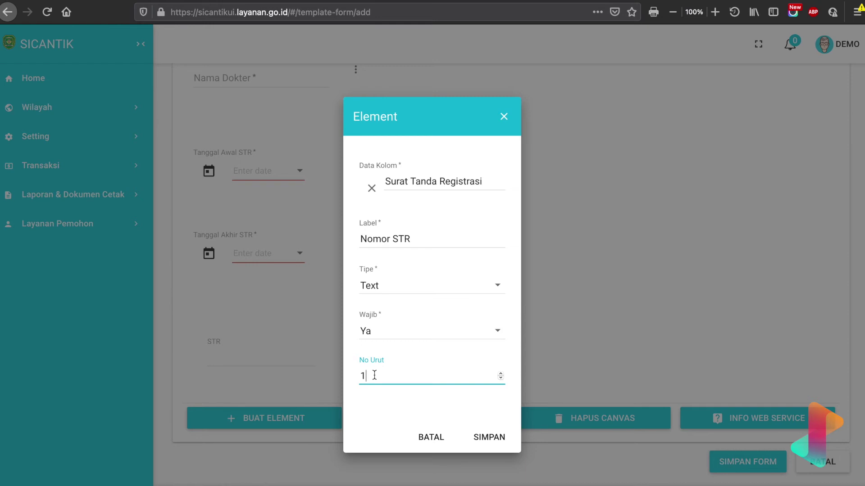
key("BackSpace")
type("4")
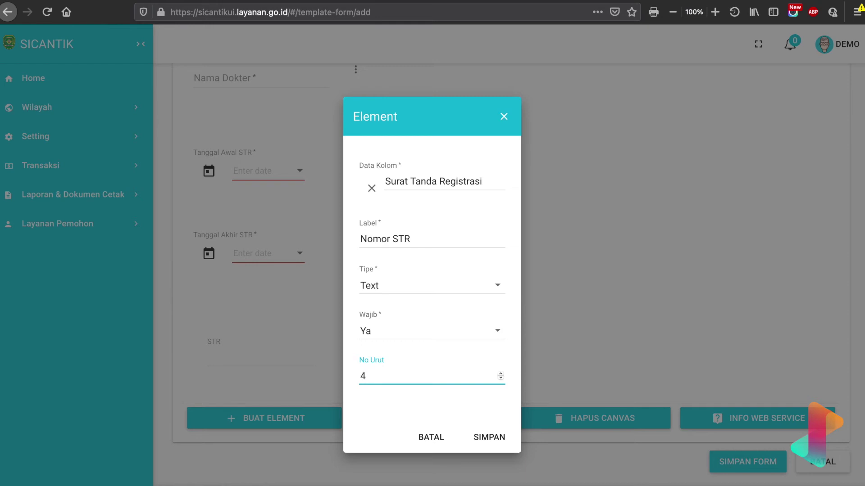
left_click(482, 446)
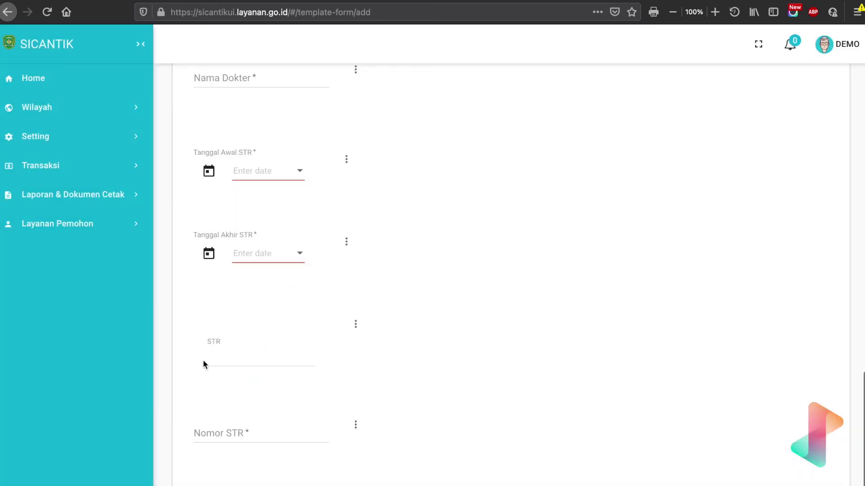
Raise the STR file element's No Urut so it is ordered after Nomor STR, and save the element.
left_click(355, 324)
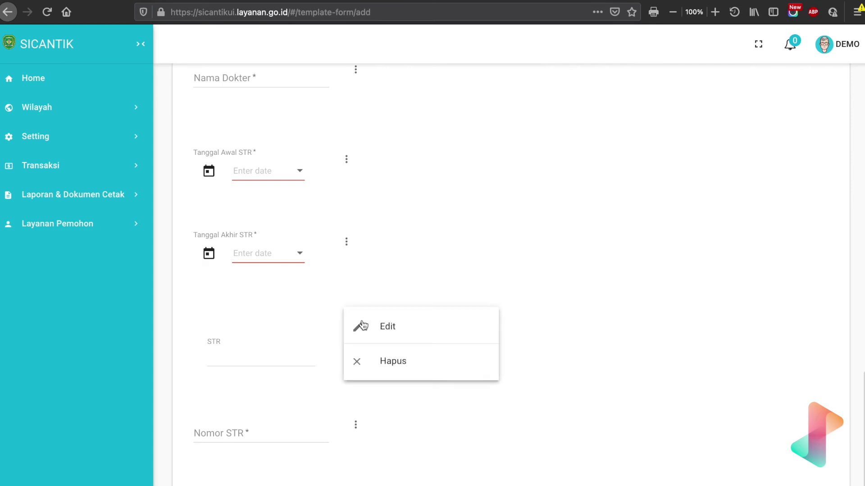
left_click(365, 325)
left_click(501, 374)
left_click(500, 436)
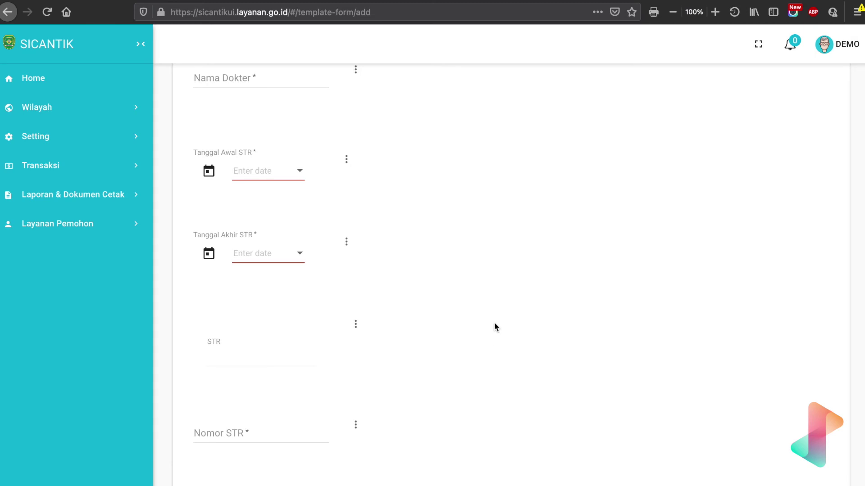
scroll(493, 322, "down", 2)
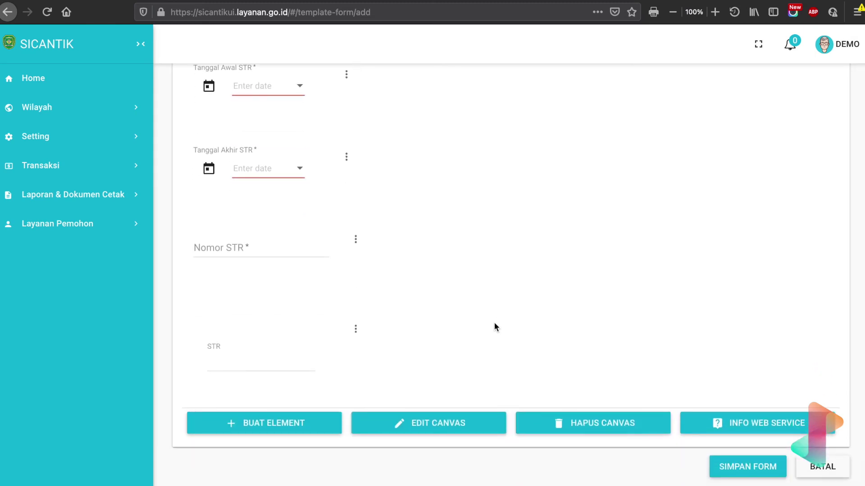
Review the element order in the Data Teknis Kesehatan canvas and the fields of the Data Permohonan canvas.
scroll(494, 322, "up", 5)
scroll(493, 323, "up", 2)
scroll(494, 323, "down", 4)
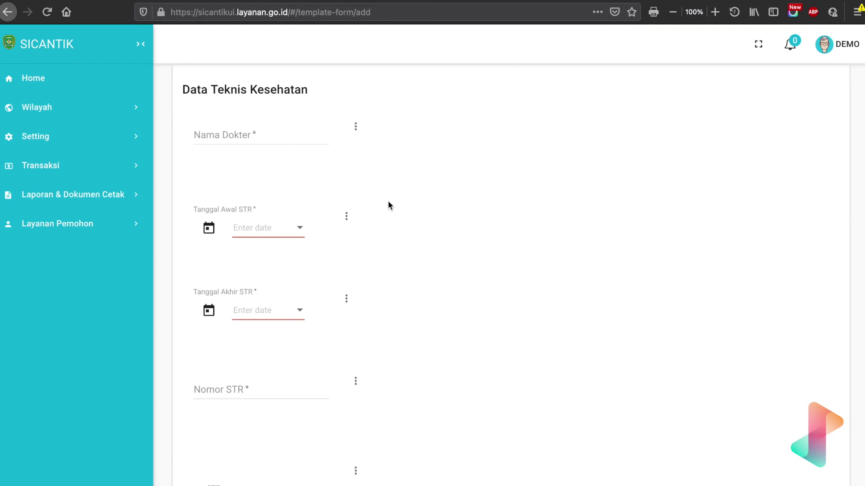
scroll(389, 202, "down", 3)
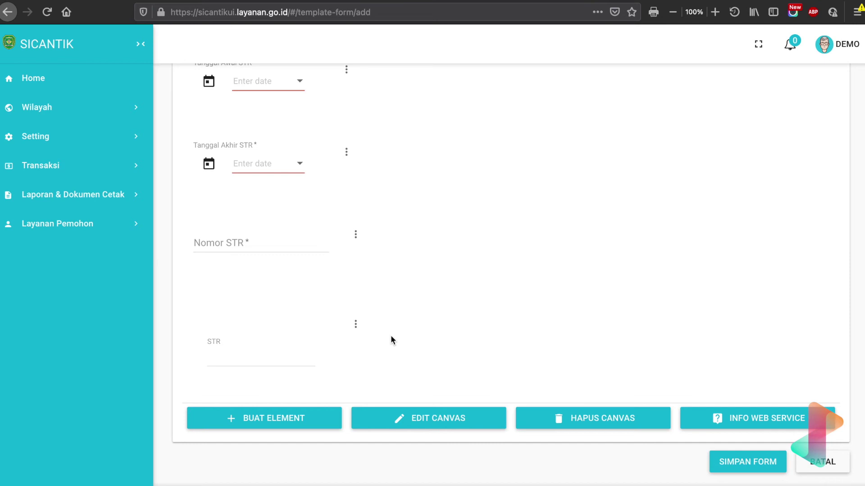
scroll(391, 340, "up", 8)
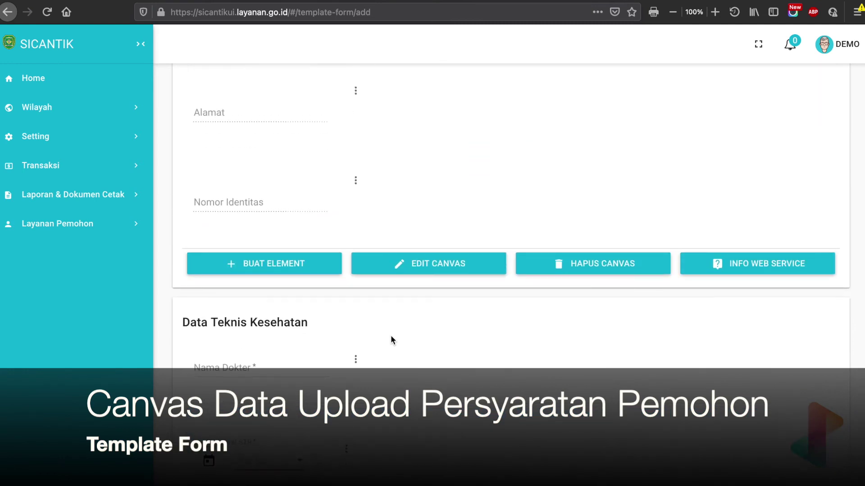
scroll(391, 340, "down", 4)
scroll(391, 340, "up", 10)
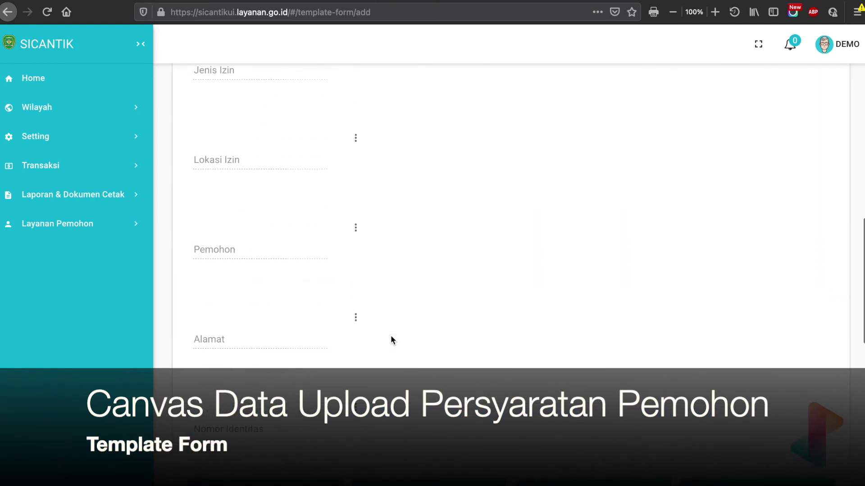
scroll(391, 340, "up", 3)
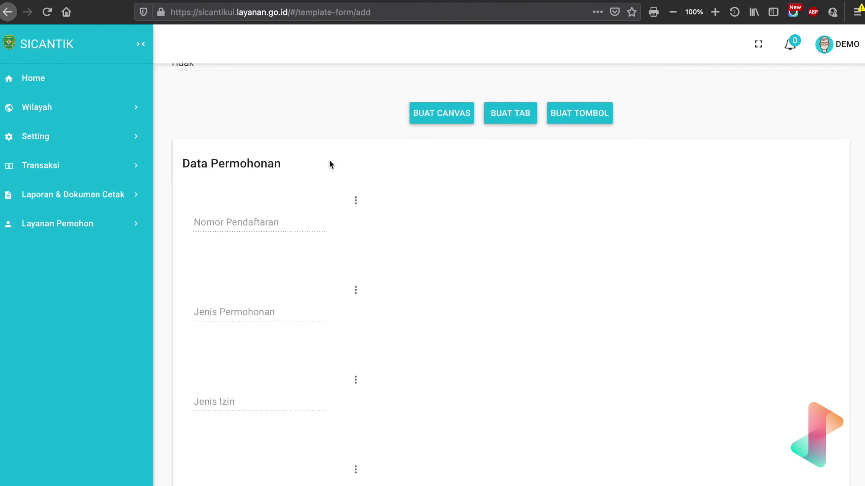
scroll(329, 164, "down", 5)
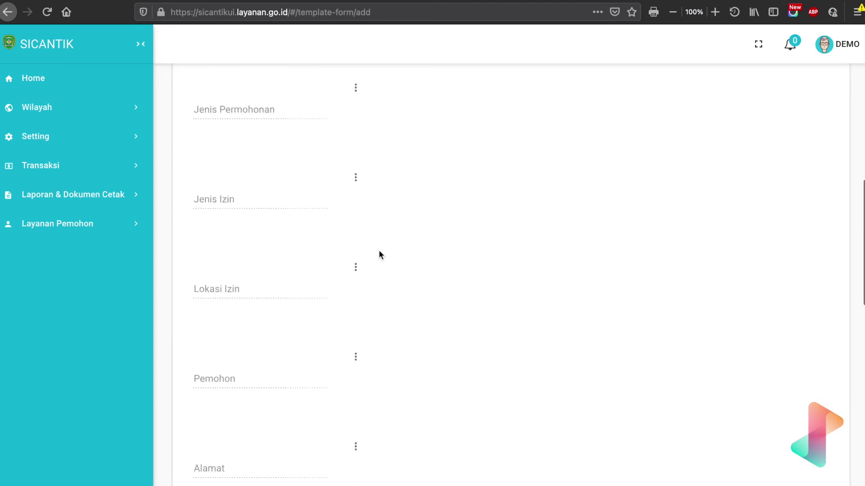
scroll(291, 370, "down", 6)
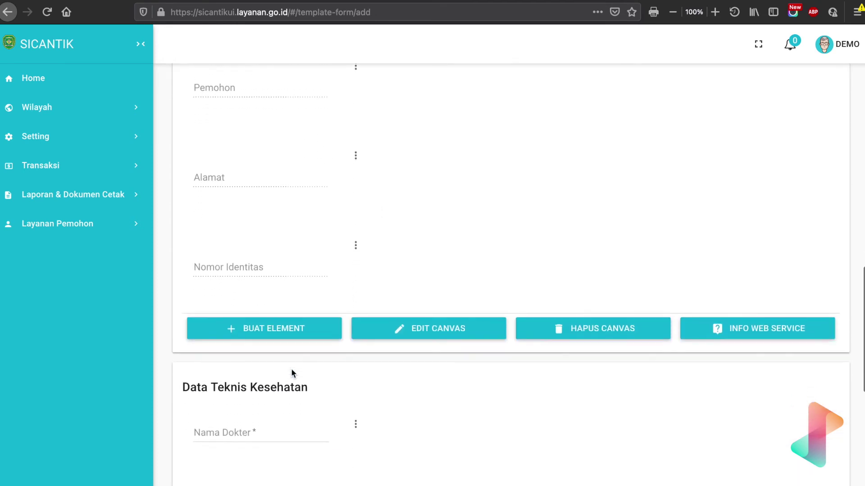
scroll(291, 372, "up", 15)
scroll(291, 372, "down", 13)
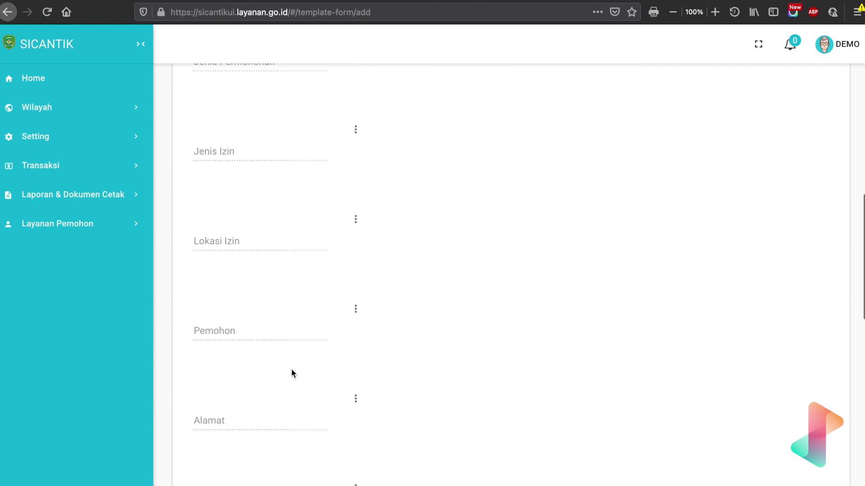
Dismiss a blank new canvas and check the Data Teknis Kesehatan canvas settings, including its No Urut, without changing them.
scroll(292, 372, "up", 12)
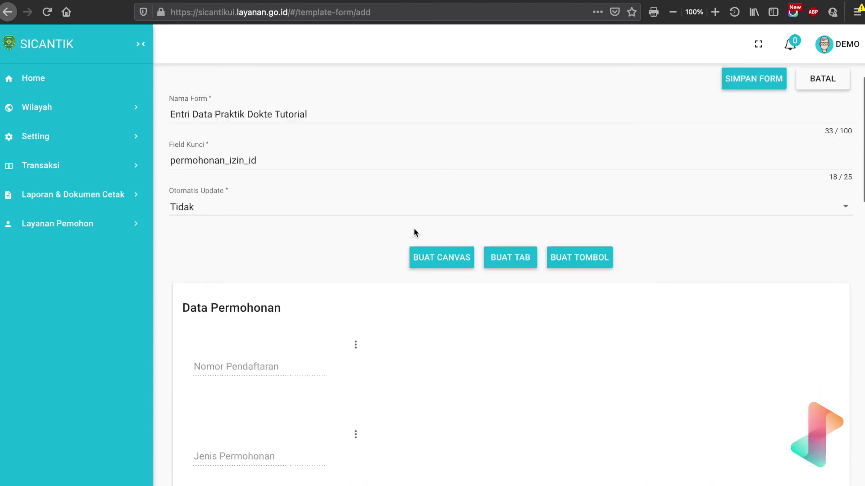
left_click(450, 266)
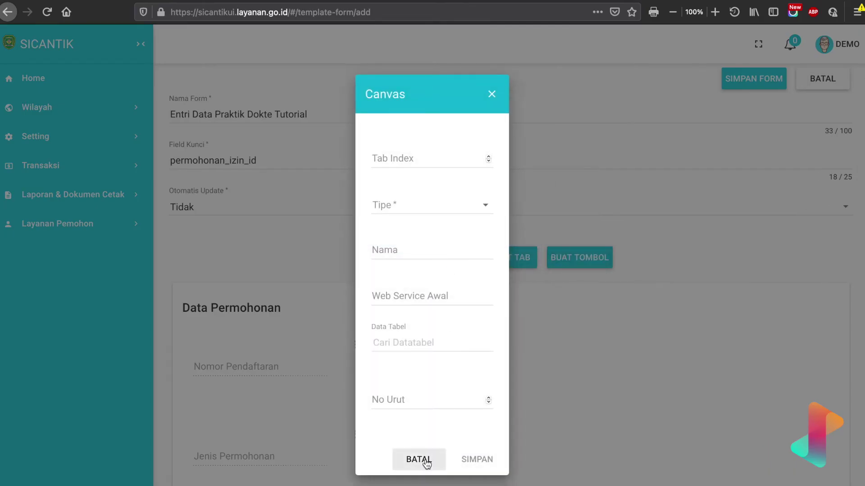
left_click(426, 463)
scroll(427, 465, "down", 15)
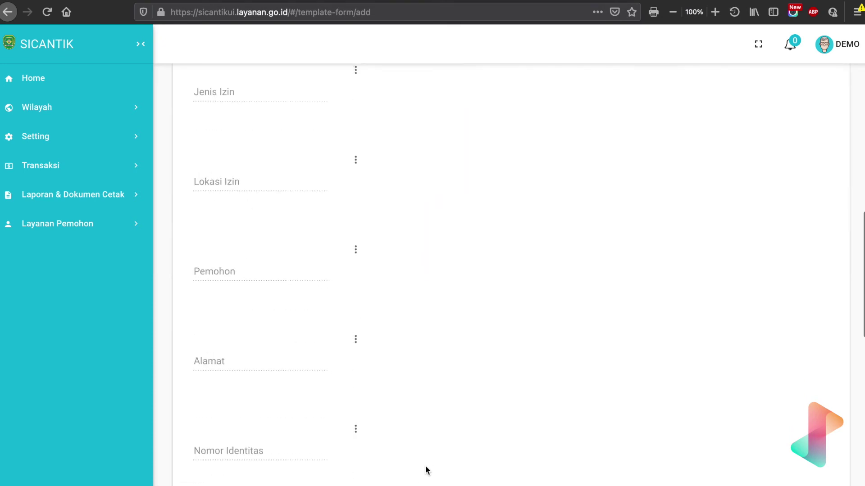
scroll(425, 468, "down", 3)
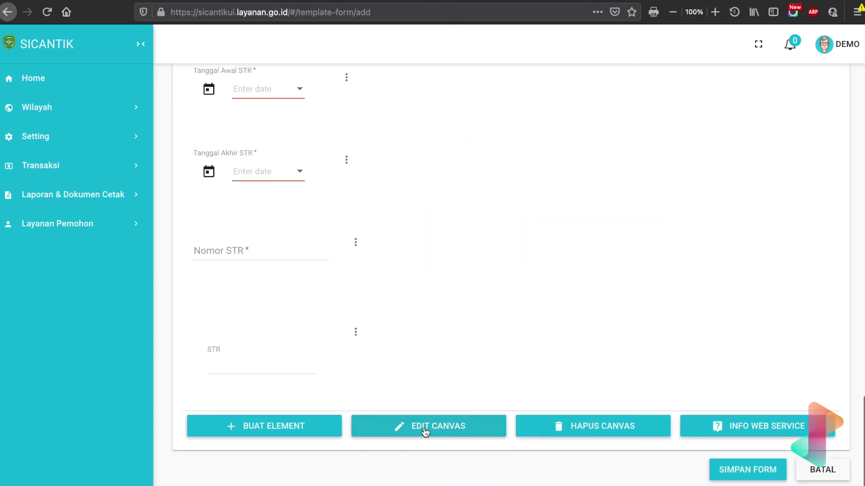
left_click(421, 424)
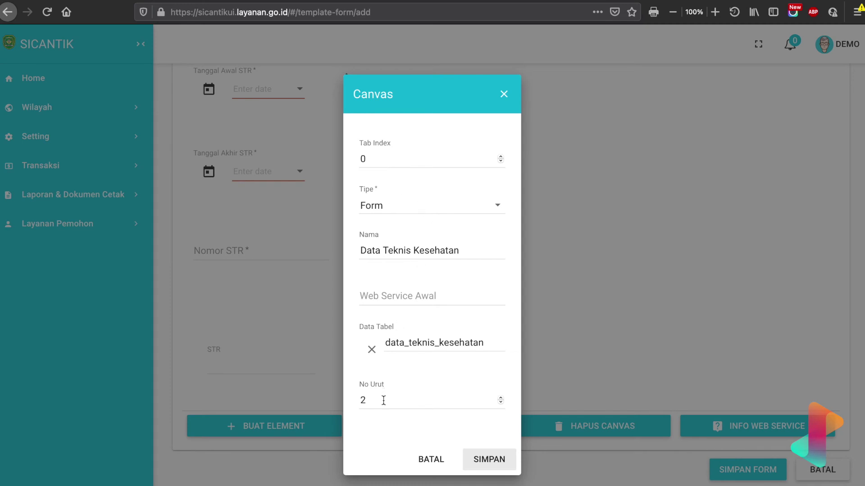
left_click(431, 461)
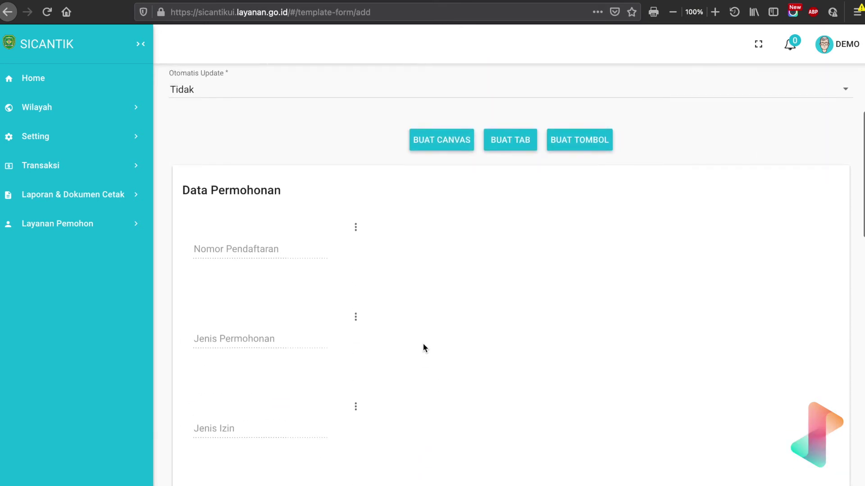
Start a new canvas with Tab Index 1, Tipe Tabel Statik and the name Data Persyaratan.
scroll(430, 276, "up", 3)
left_click(443, 146)
left_click(414, 163)
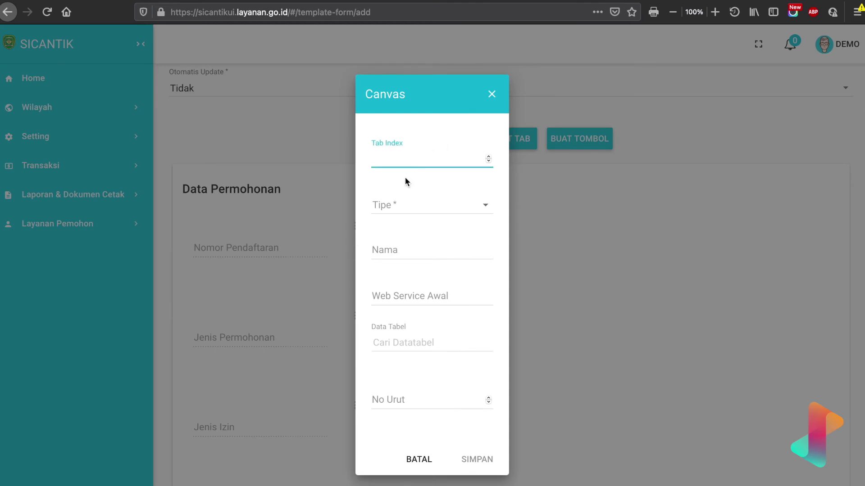
key("Tab")
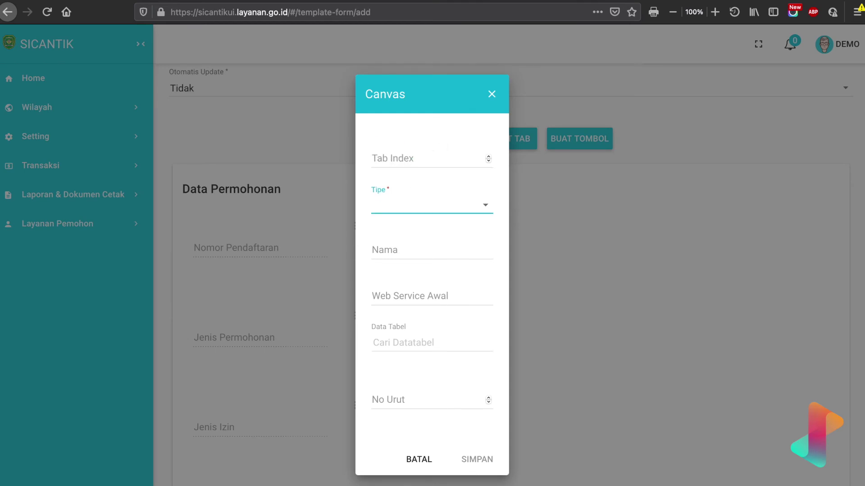
left_click(382, 158)
type("1")
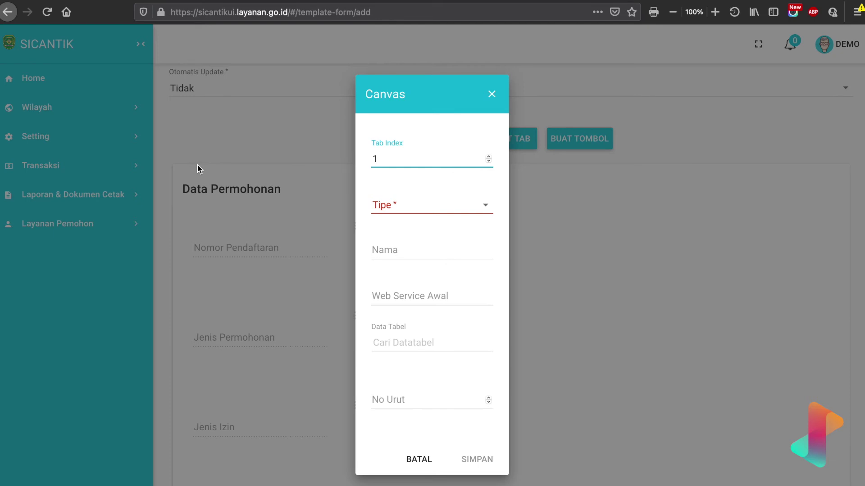
left_click(384, 212)
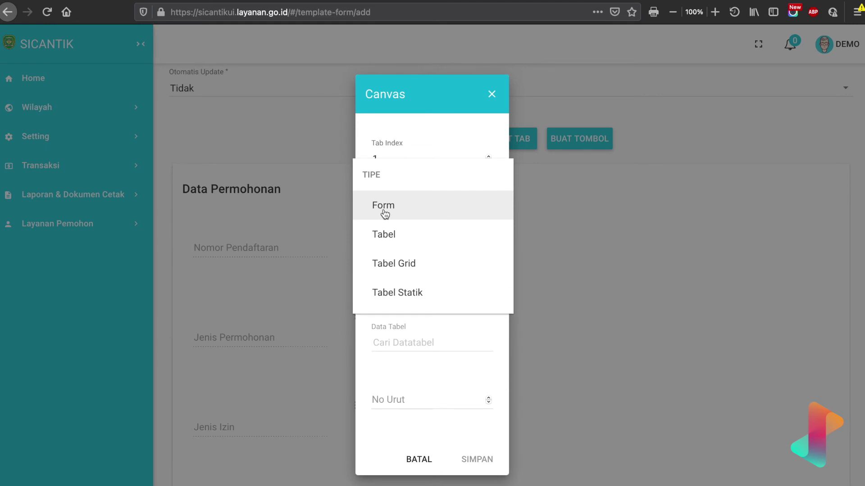
left_click(426, 293)
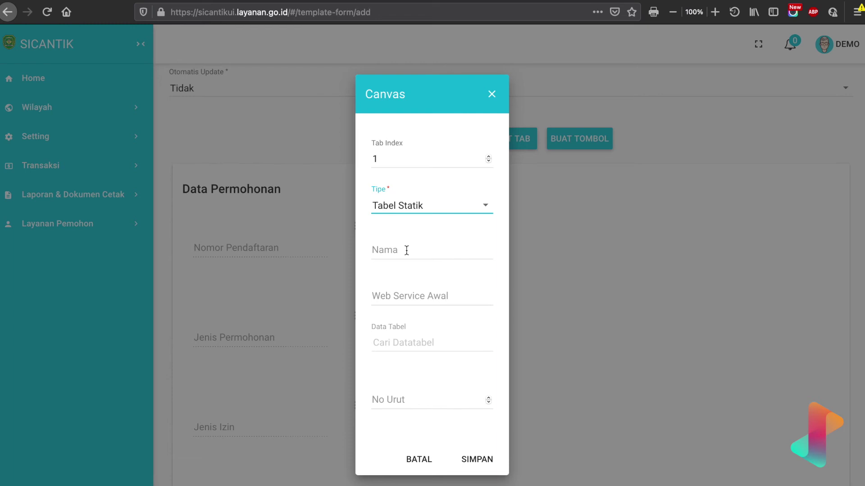
left_click(406, 250)
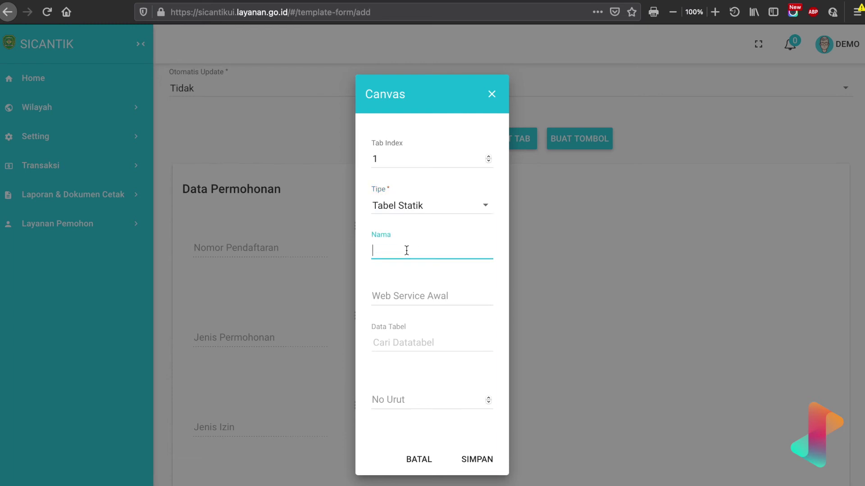
type("Data Persyaratan")
Switch to the TextEdit notes and add a Data Persyaratan section repeating the Web servis awal and Data Tabel lines from Data Permohonan.
key("super+Tab")
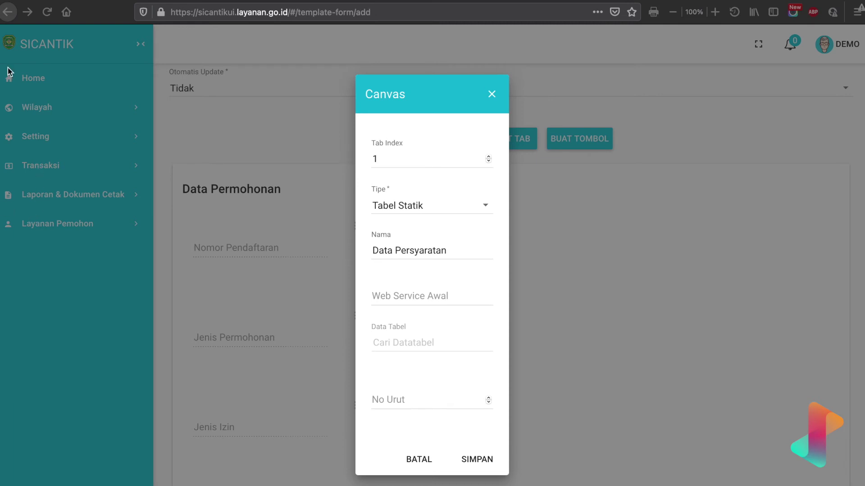
mouse_move(27, 3)
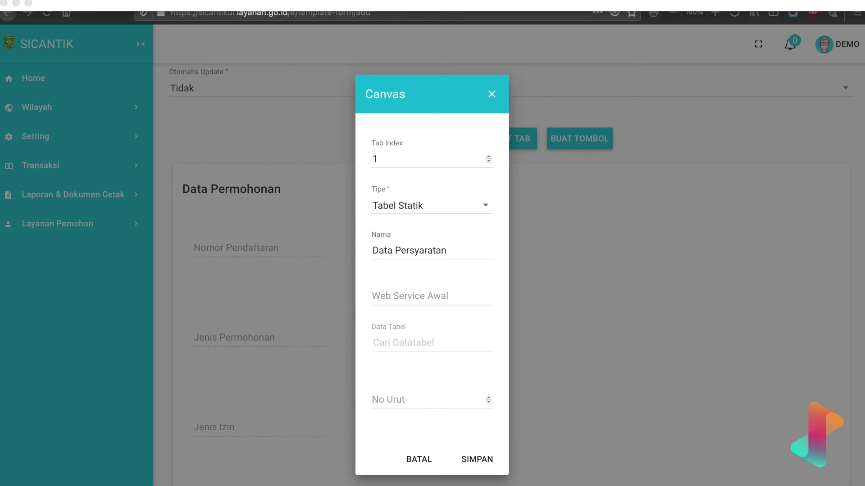
left_click(28, 5)
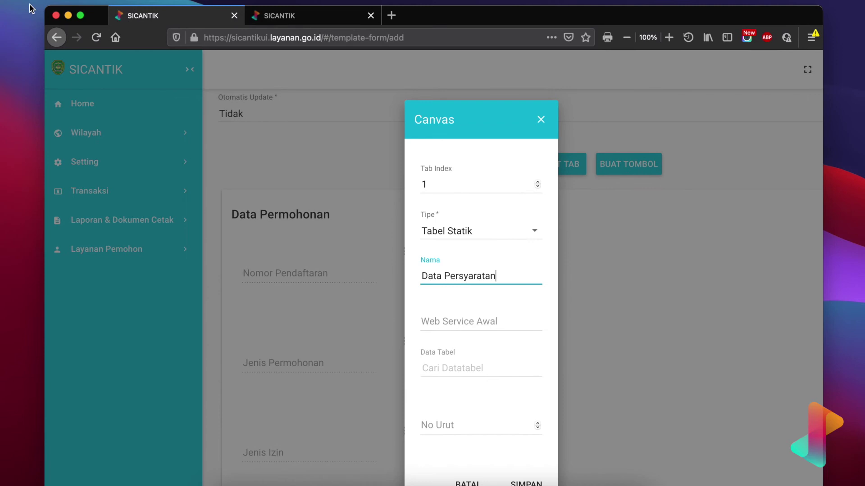
left_click(507, 481)
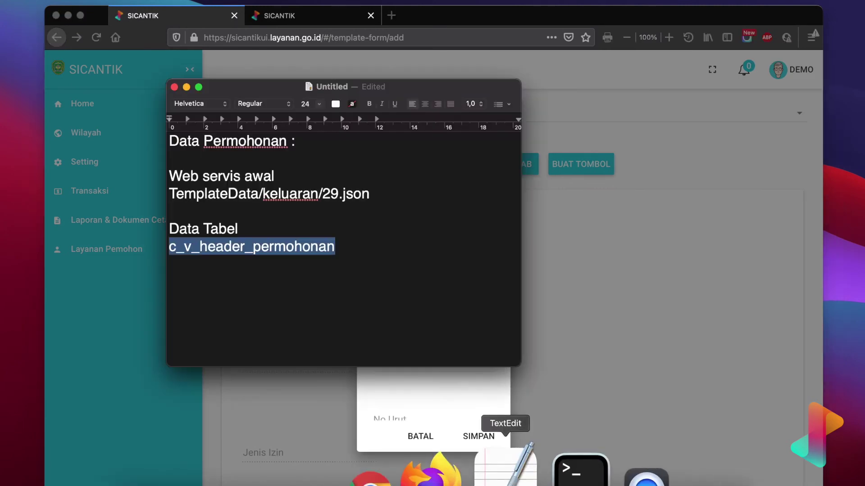
left_click(353, 254)
key("Return")
key("Return")
key("Return")
type("Data Perysaar")
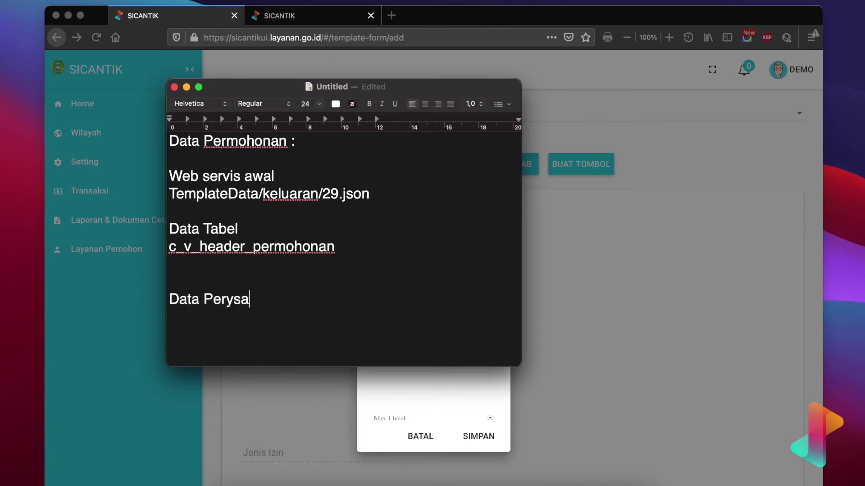
key("BackSpace")
key("BackSpace")
type("ratan")
key("Return")
type("Web servis awal TemplateData/keluaran/29.json  Data Tabel c_v_header_permohonan")
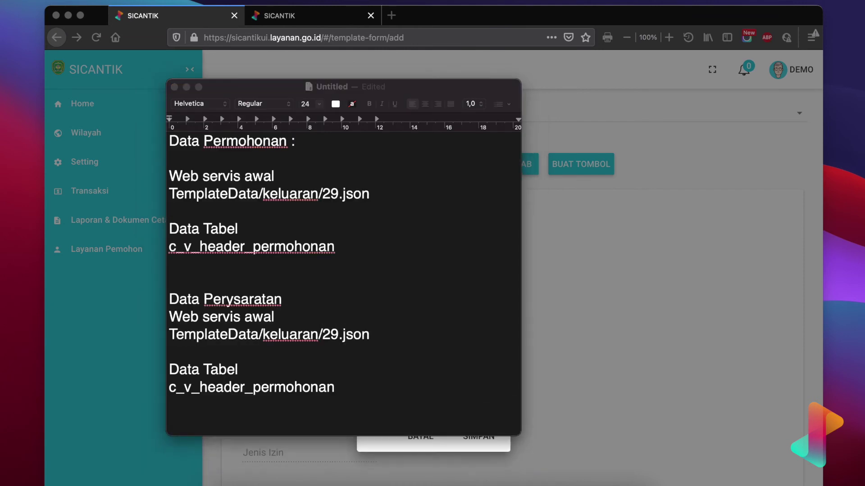
Change the new section's web service to TemplateData/keluaran/10239.json and data table to view_persyaratan, and correct the heading's spelling to Data Persyaratan.
left_click(371, 337)
left_click_drag(170, 335, 392, 336)
type("TemplateData/keluaran/10239.json")
left_click_drag(347, 399, 171, 390)
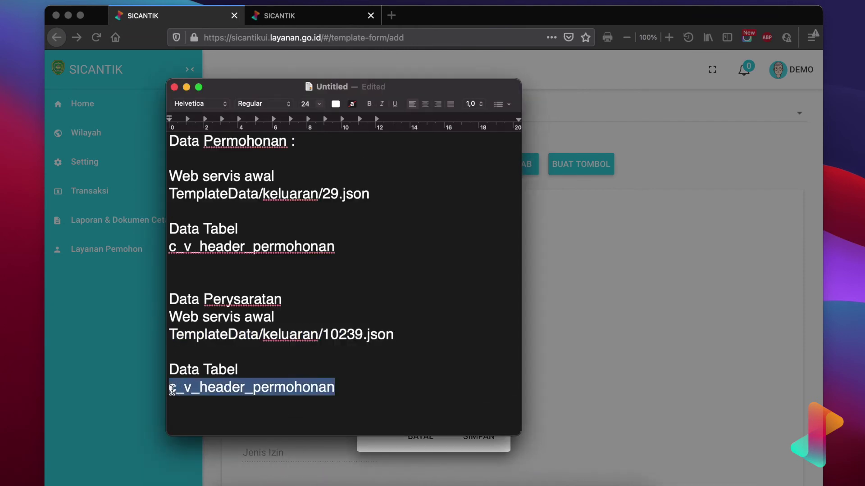
type("view_persyaratan")
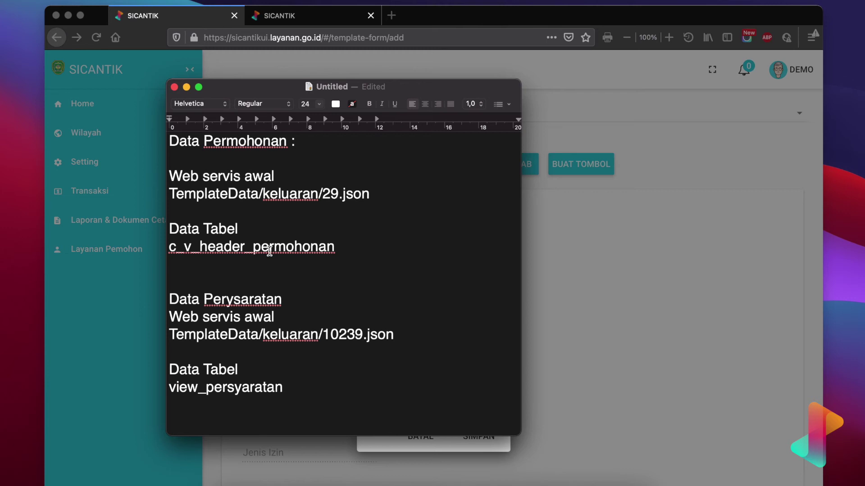
left_click(239, 299)
key("BackSpace")
key("Left")
type("s")
Copy TemplateData/keluaran/10239.json from the notes into the new canvas's Web Service Awal in SICANTIK.
left_click_drag(393, 334, 149, 337)
key("super+c")
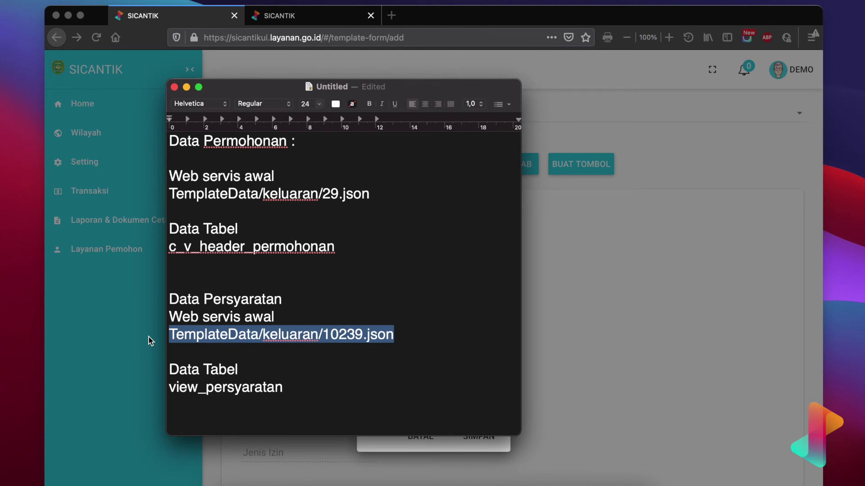
left_click(553, 318)
left_click(428, 315)
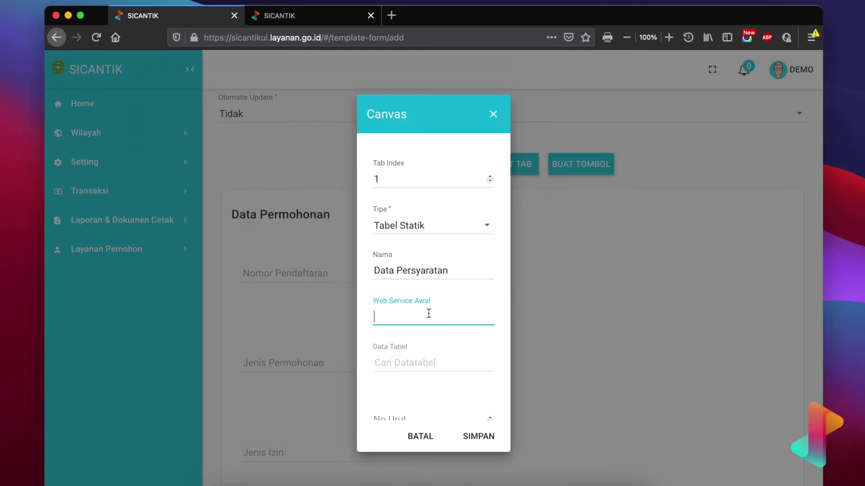
key("super+v")
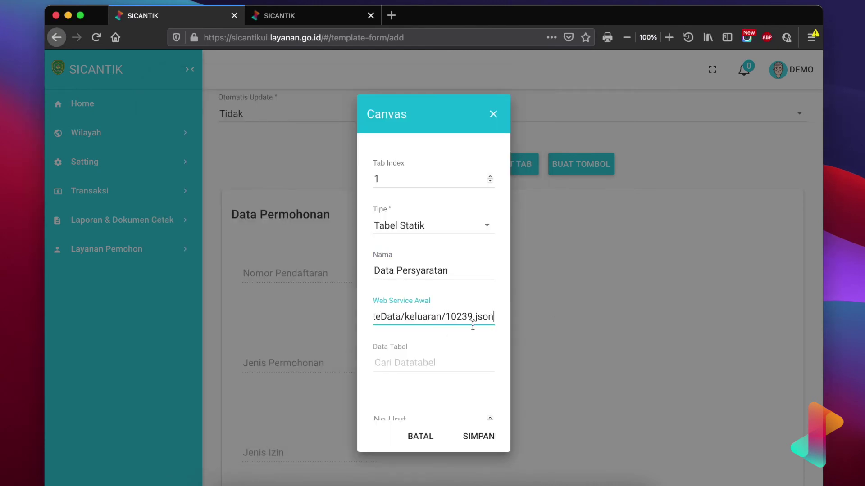
Find and select view_persyaratan as the Data Tabel of the Data Persyaratan canvas.
left_click(426, 369)
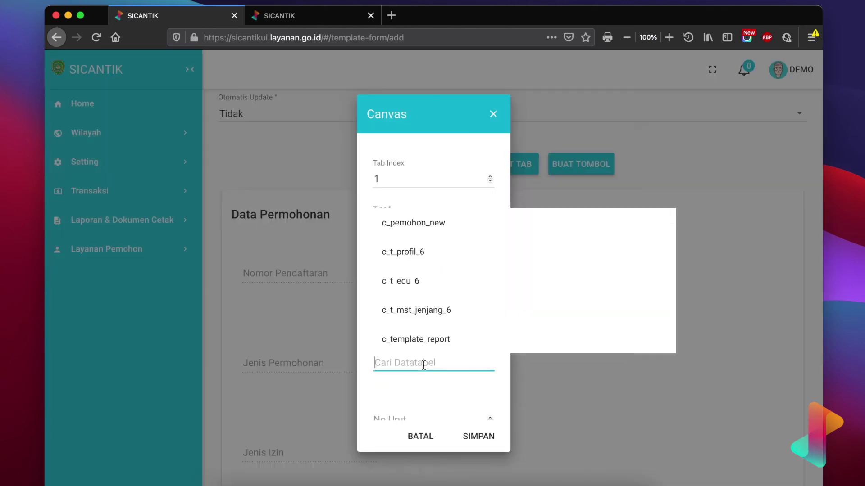
type("view")
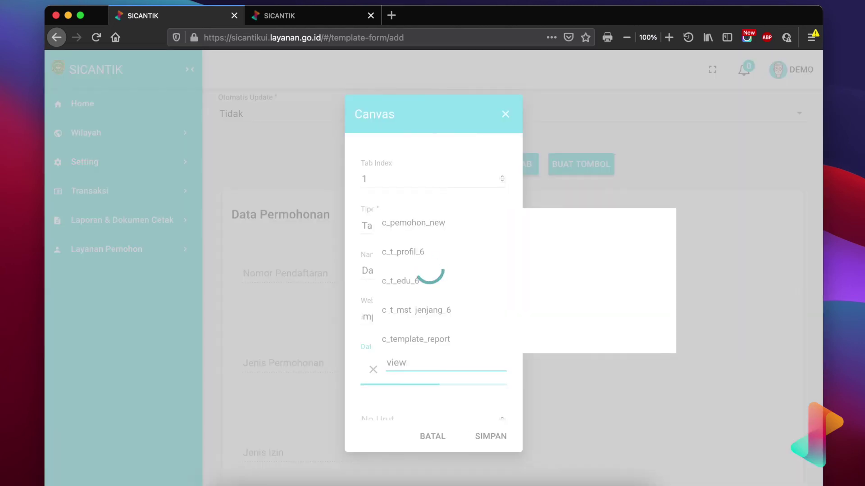
type("_per")
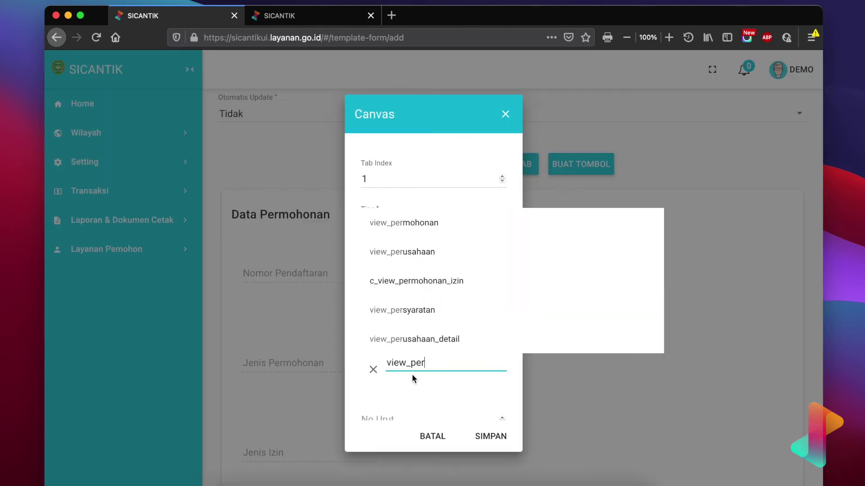
left_click(427, 311)
scroll(421, 382, "down", 2)
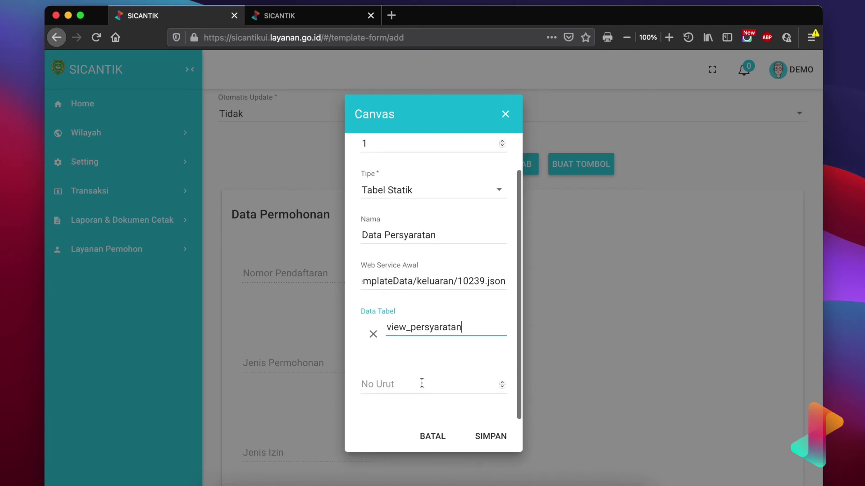
Set the Data Persyaratan canvas's No Urut to 1 and save the canvas.
left_click(411, 386)
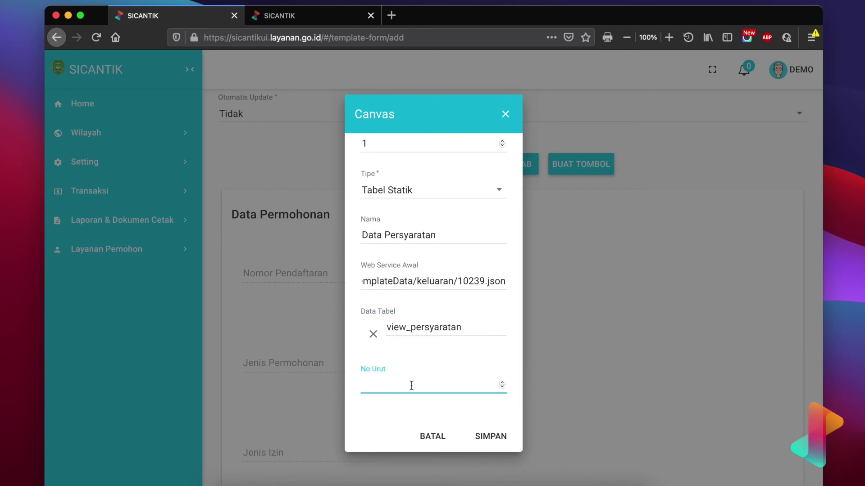
type("1")
scroll(400, 198, "up", 2)
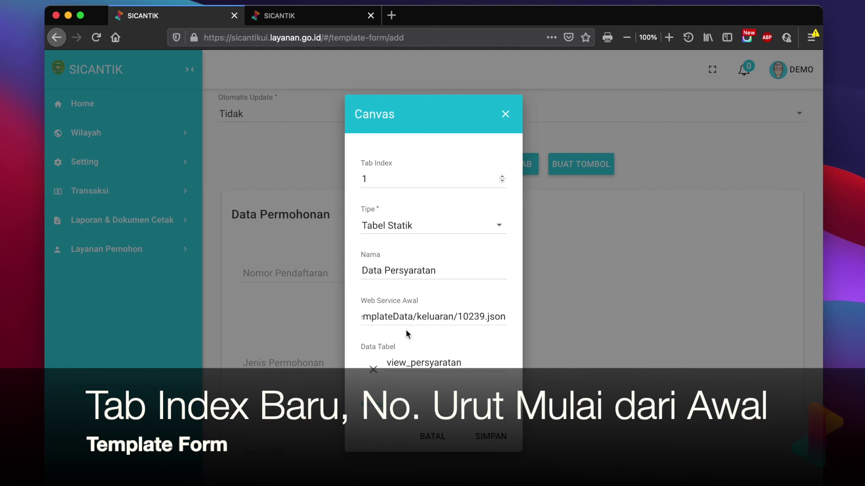
scroll(406, 334, "down", 2)
left_click(356, 384)
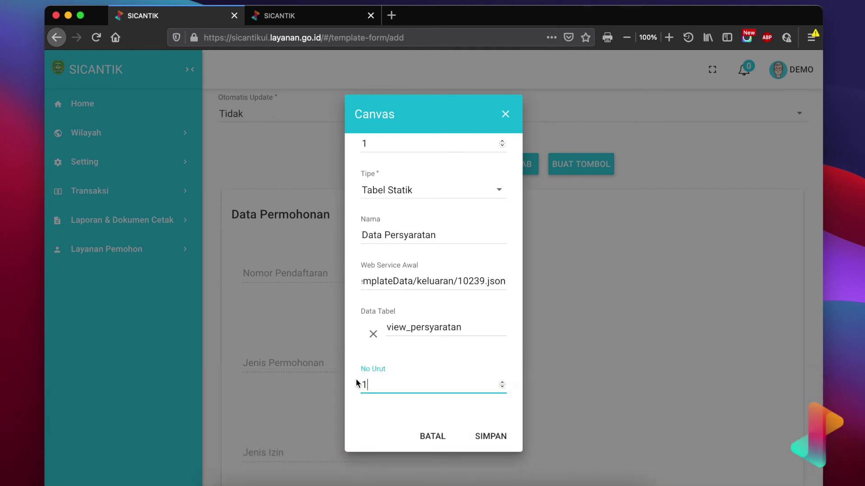
left_click(481, 437)
Look through the whole template form to check which canvases are displayed.
scroll(428, 358, "down", 6)
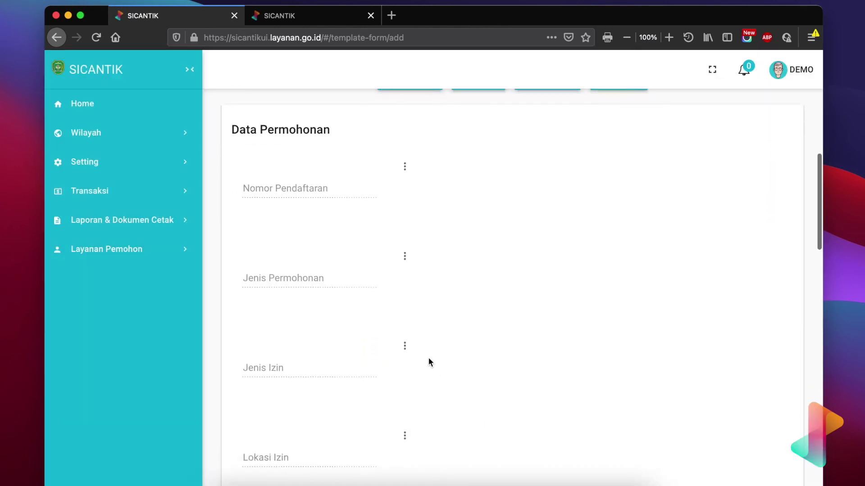
scroll(428, 358, "up", 5)
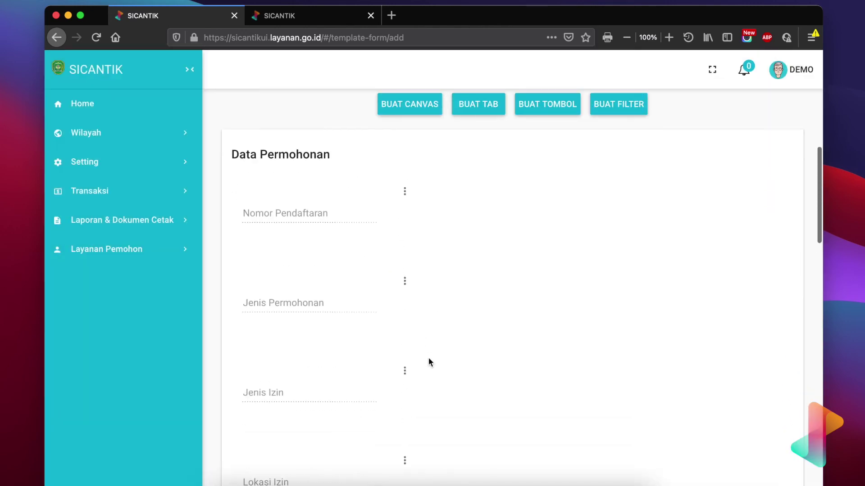
scroll(428, 359, "down", 10)
scroll(394, 343, "down", 2)
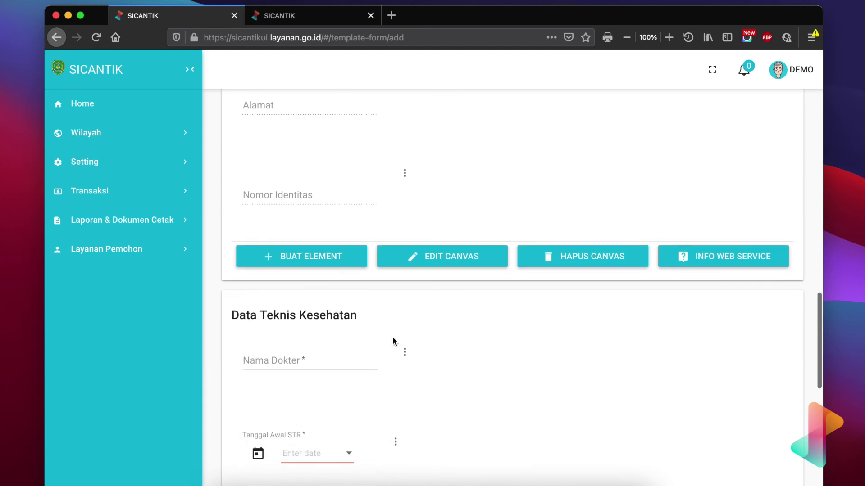
scroll(393, 339, "down", 7)
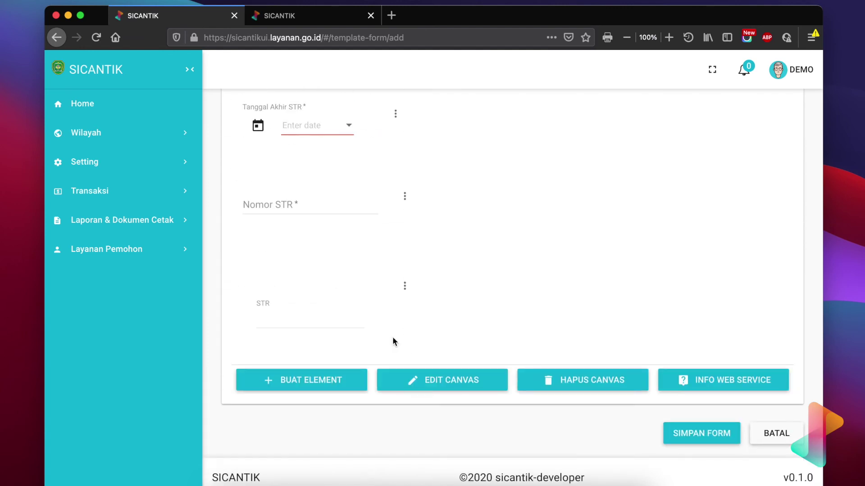
scroll(393, 338, "up", 15)
scroll(393, 338, "up", 7)
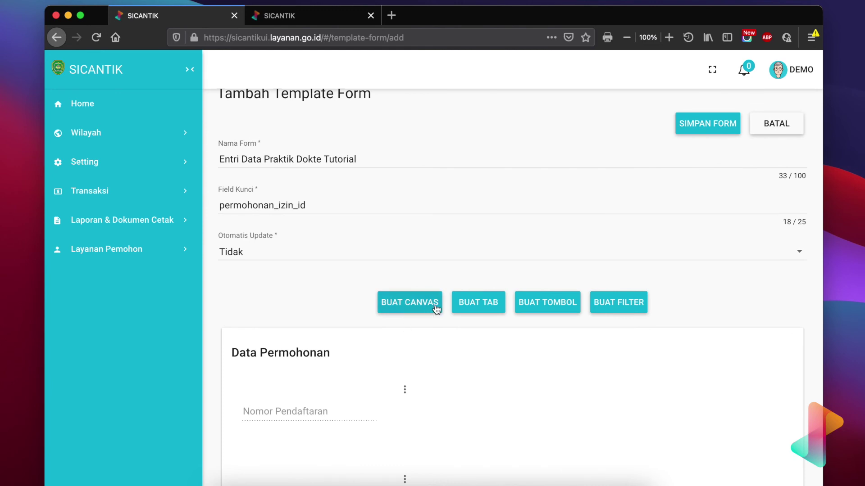
Create a tab labelled Data Persyaratan, save it, and bring its canvas at the end of the form into view.
left_click(468, 310)
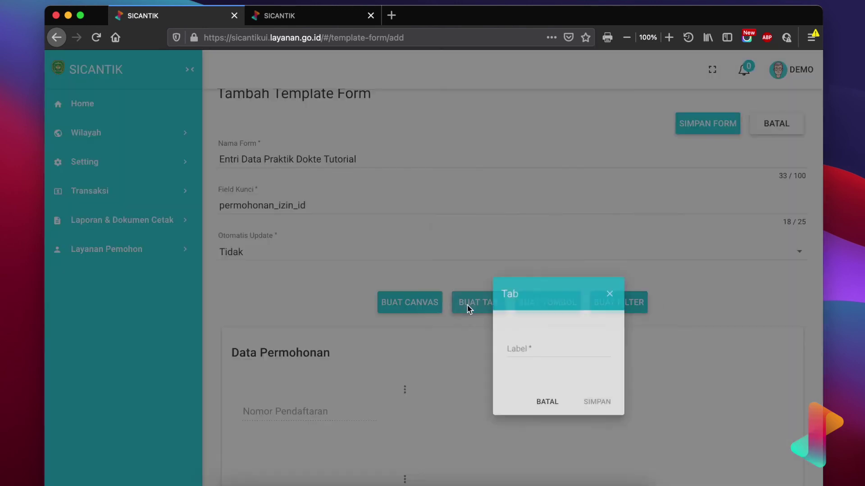
left_click(414, 281)
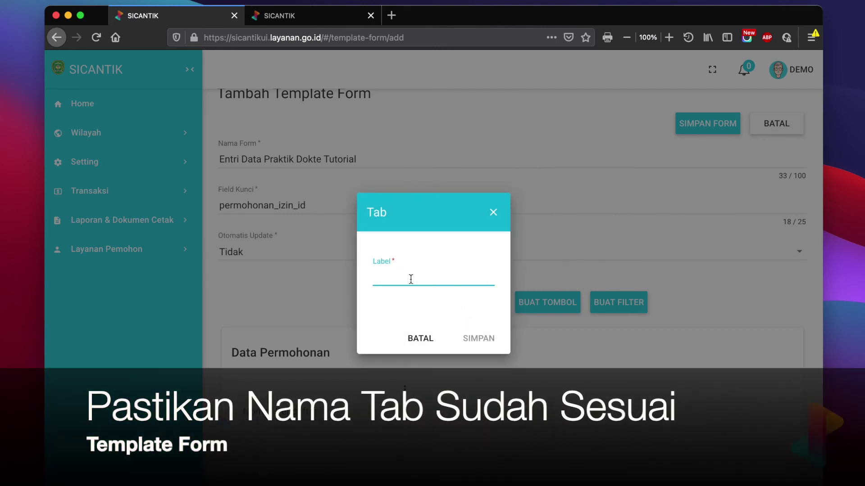
type("Data P")
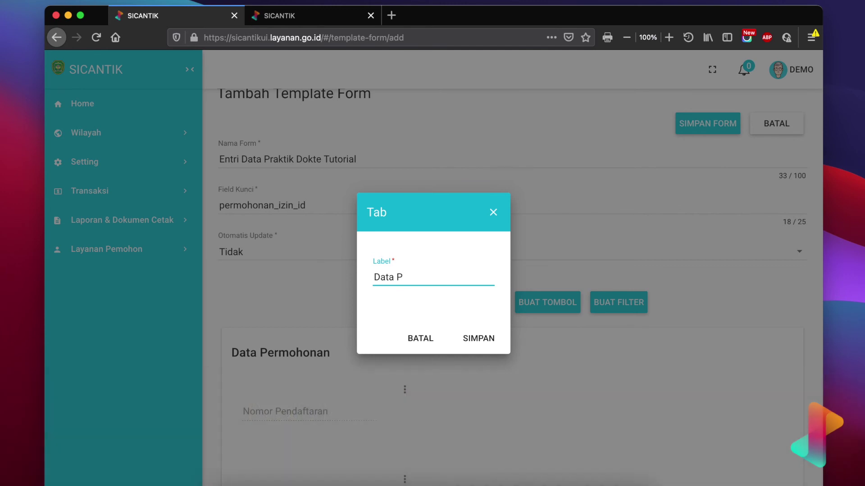
type("ersyaratan")
left_click(477, 338)
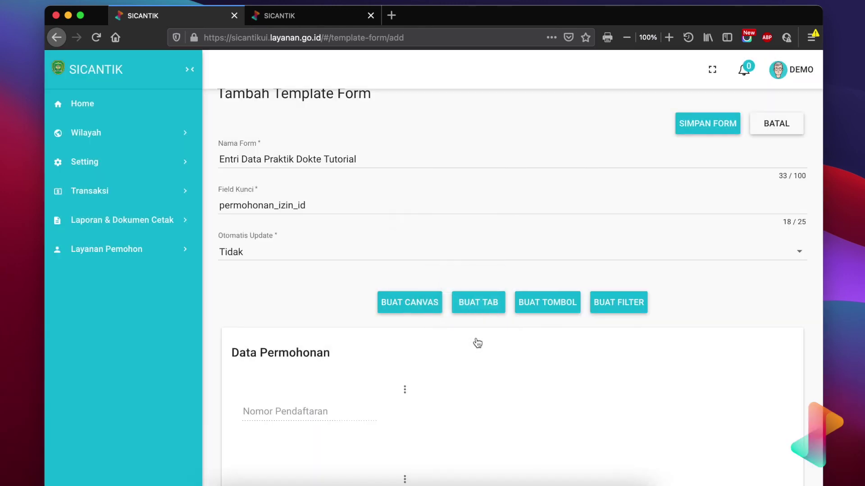
scroll(478, 340, "down", 15)
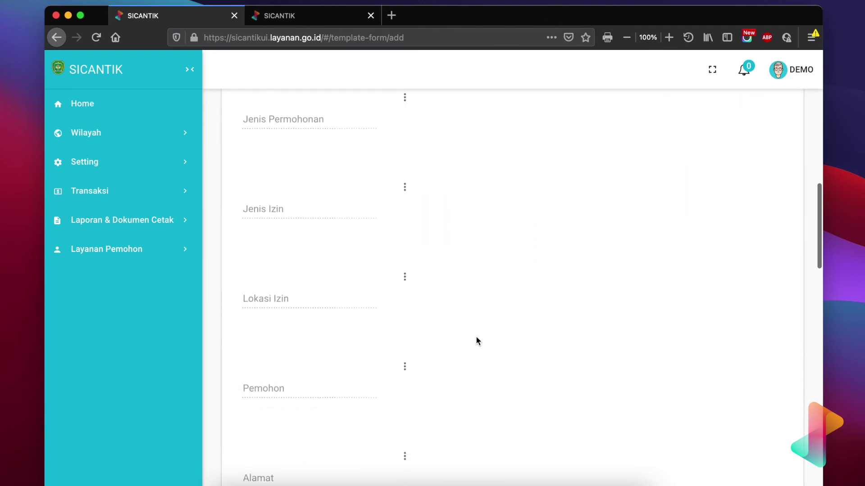
scroll(477, 341, "down", 12)
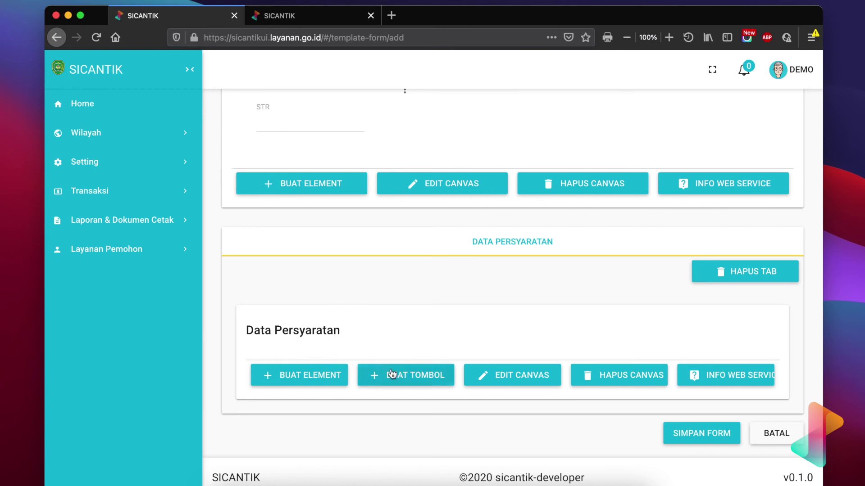
Rename the Data Persyaratan canvas to Lampiran Persyaratan and save the template form.
left_click(498, 382)
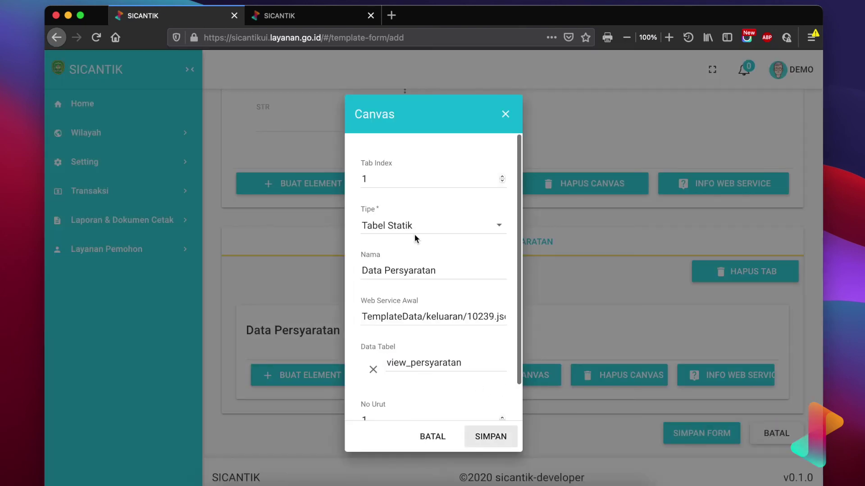
left_click_drag(382, 271, 340, 274)
type("Lampi")
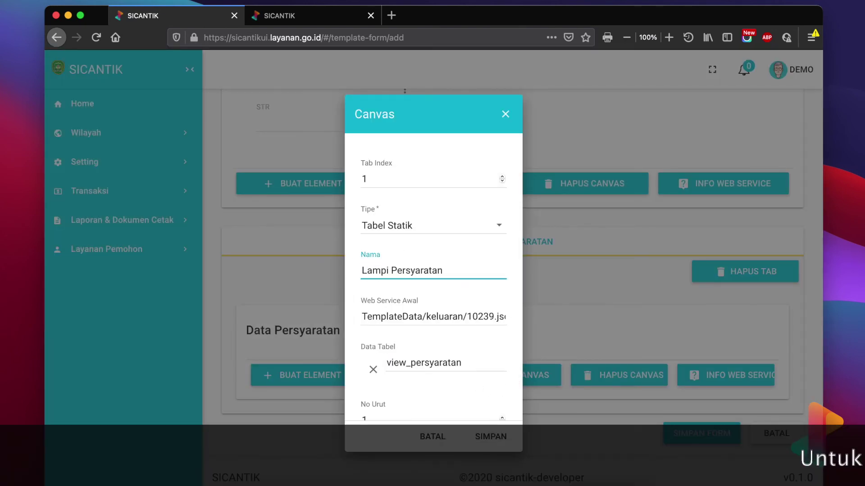
type("ran")
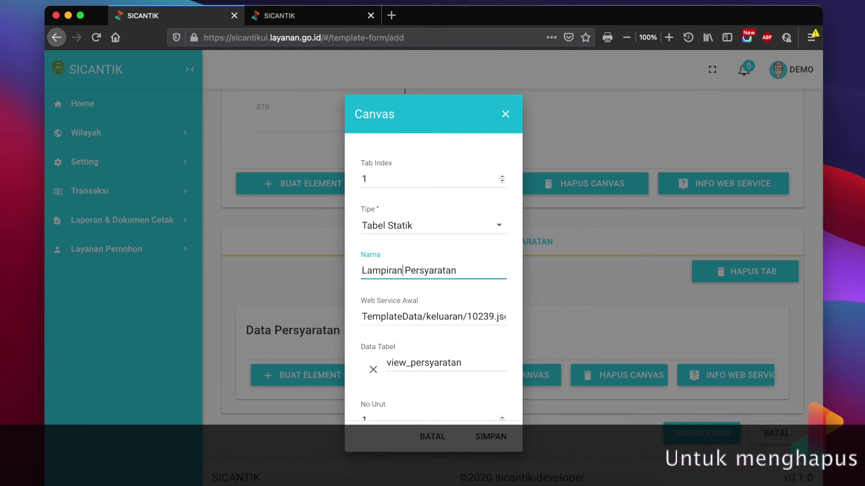
left_click(496, 434)
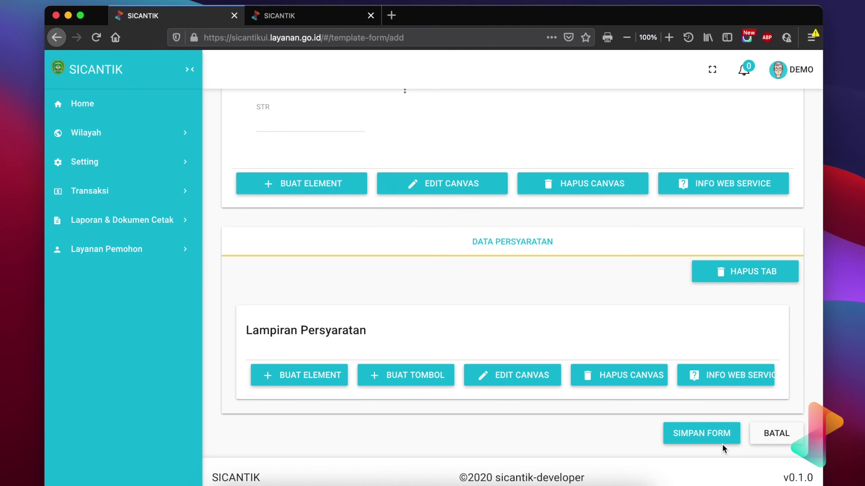
left_click(718, 438)
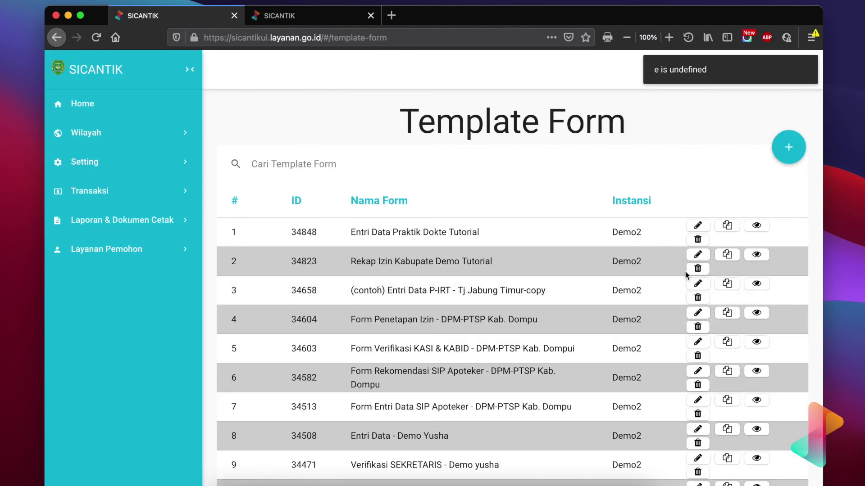
Reopen the Entri Data Praktik Dokte Tutorial form for editing and correct its name to Entri Data Praktik Dokter Tutorial.
left_click(698, 226)
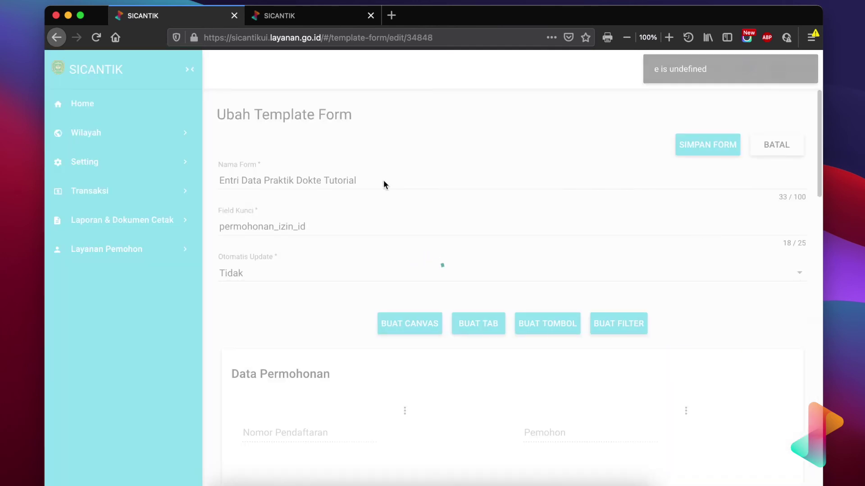
left_click(320, 180)
type("ri Data Praktik Dokter Tutorial")
Start a new element in the Lampiran Persyaratan canvas with Nama Dokumen as its Data Kolom.
scroll(420, 266, "down", 1)
scroll(420, 266, "down", 20)
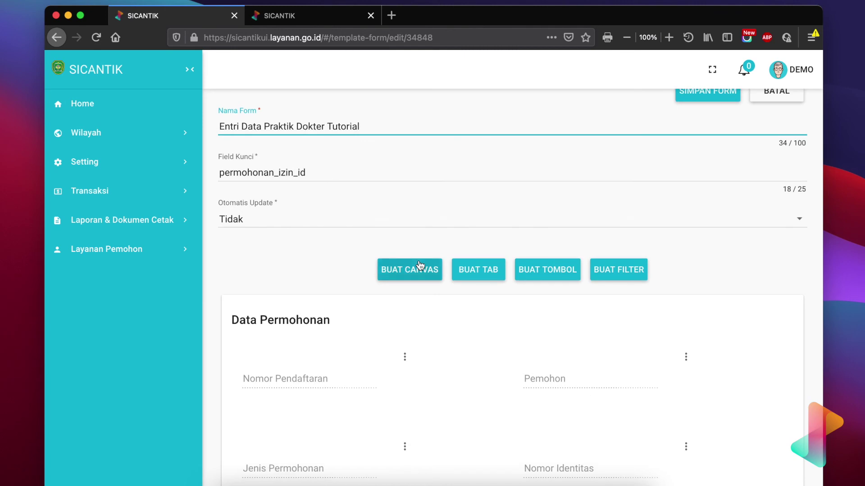
scroll(418, 263, "down", 1)
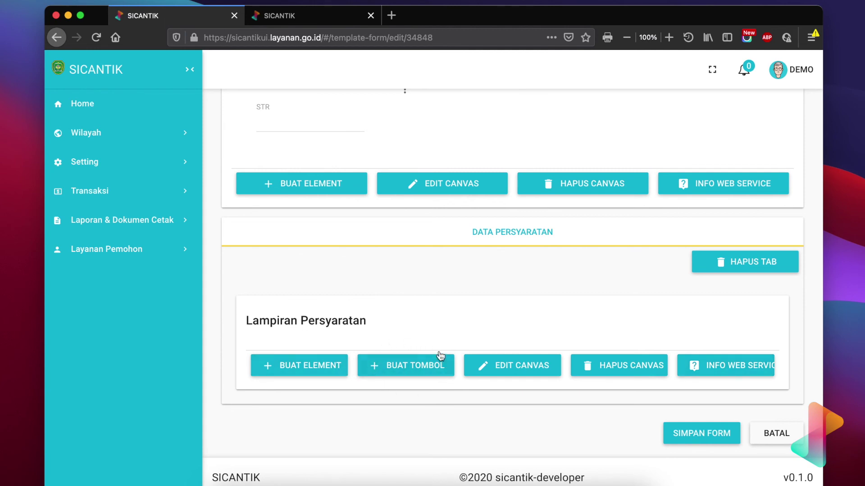
scroll(390, 366, "up", 2)
scroll(389, 364, "up", 1)
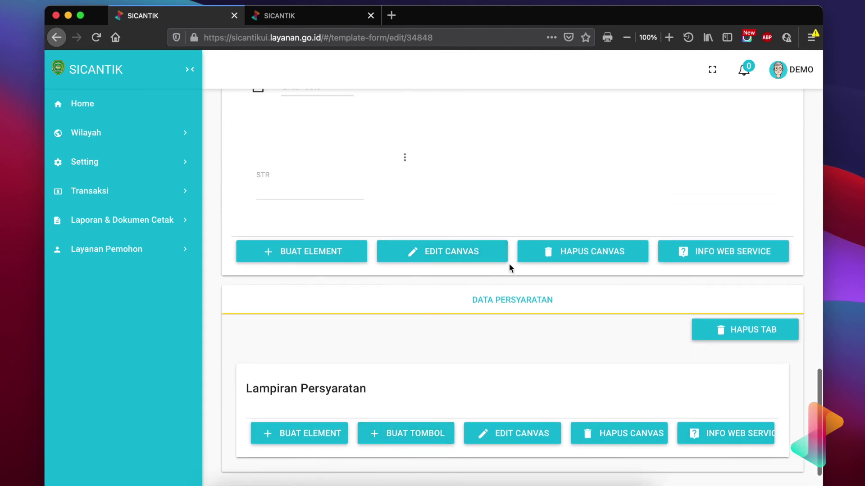
scroll(412, 413, "down", 3)
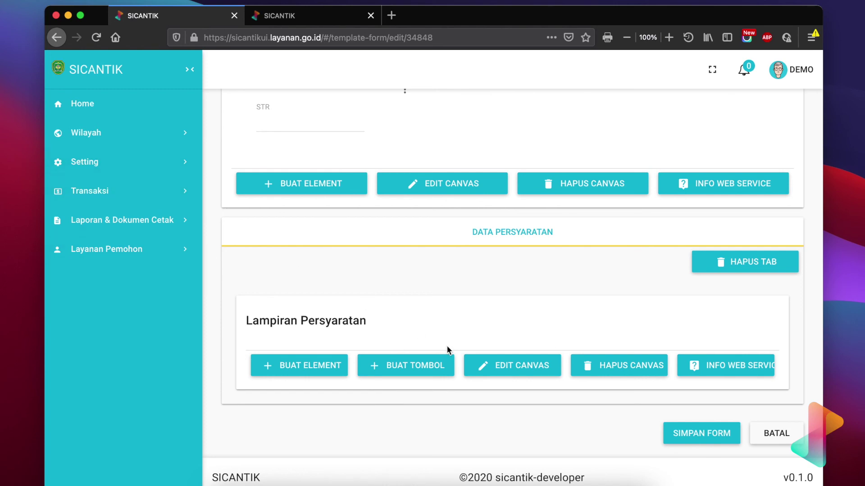
left_click(275, 361)
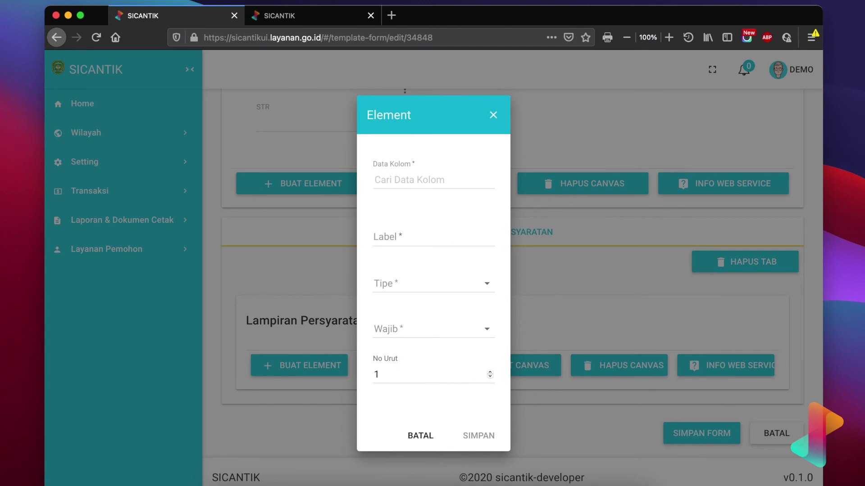
left_click(401, 177)
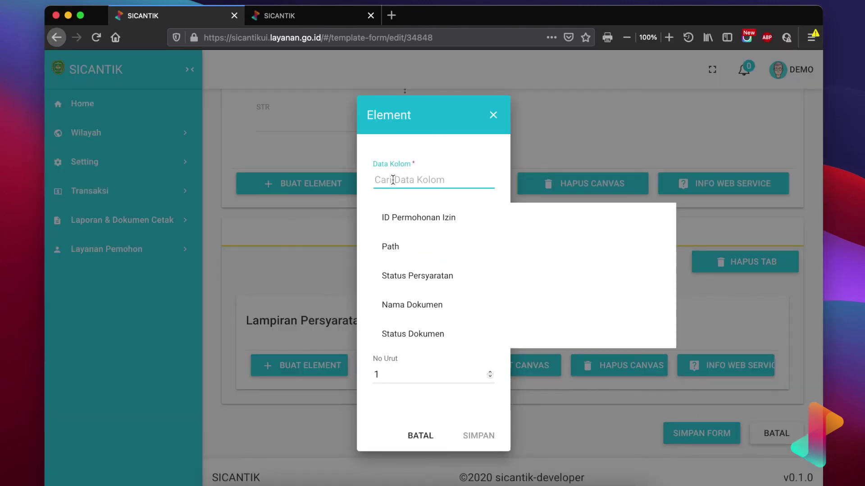
type("Nama")
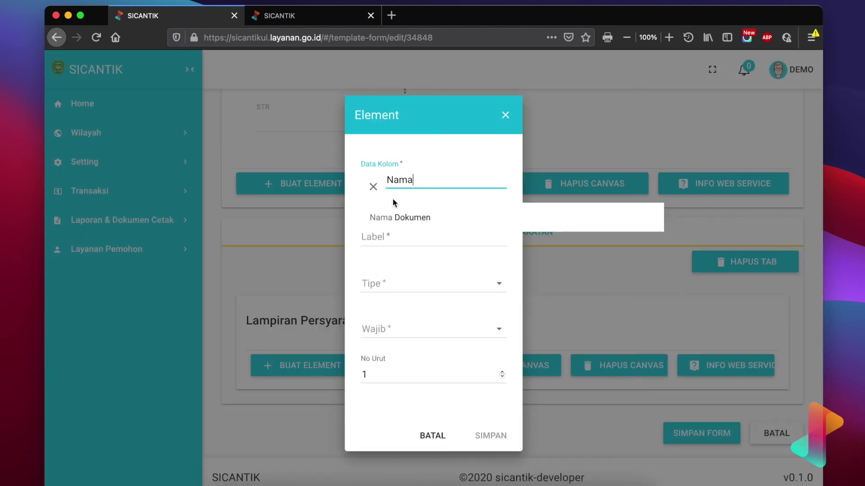
left_click(393, 213)
Label the Nama Dokumen element as Dokumen.
key("Tab")
type("Nama")
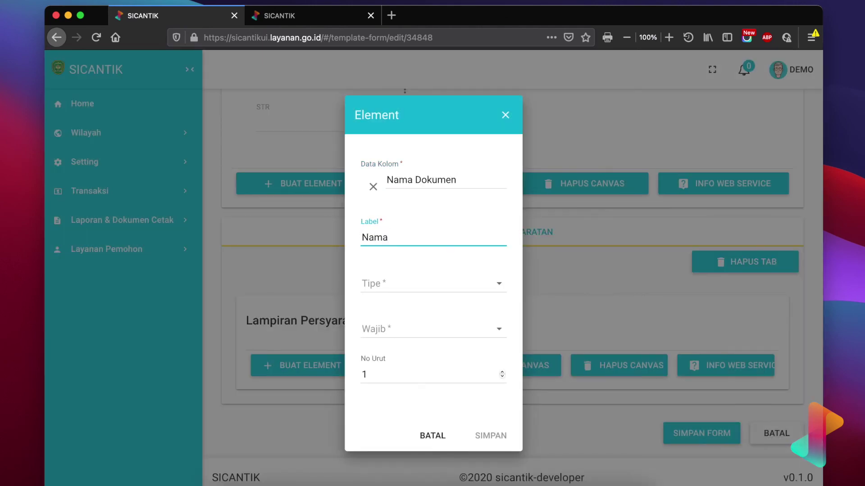
key("BackSpace")
key("BackSpace")
key("BackSpace")
key("BackSpace")
type("Dokumen")
Set the Dokumen element's Tipe to Label and Wajib to Tidak, and save the element.
left_click(413, 280)
scroll(401, 315, "down", 5)
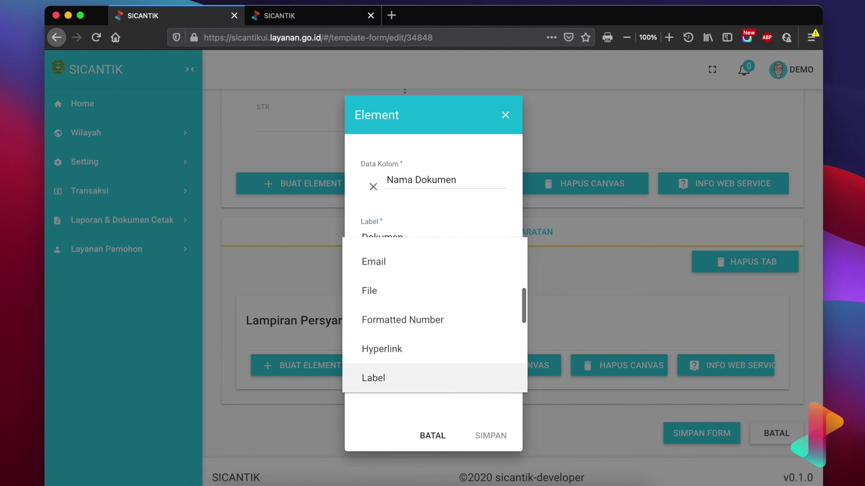
left_click(376, 379)
left_click(388, 329)
left_click(388, 360)
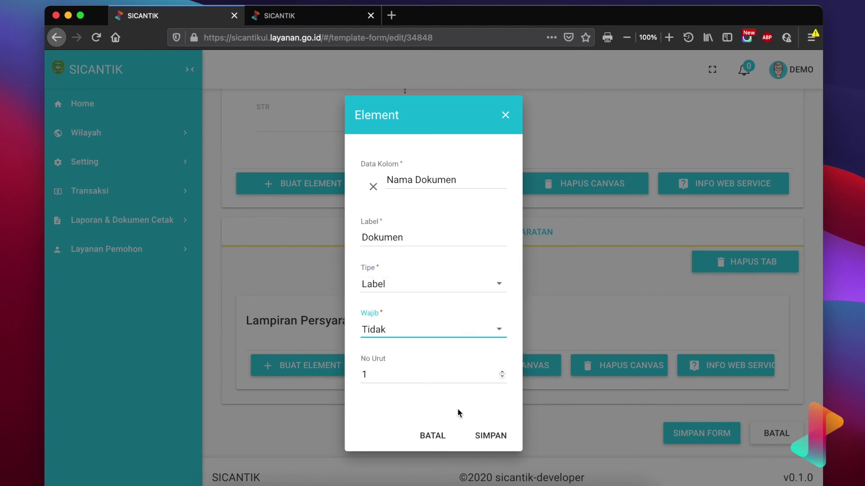
left_click(484, 436)
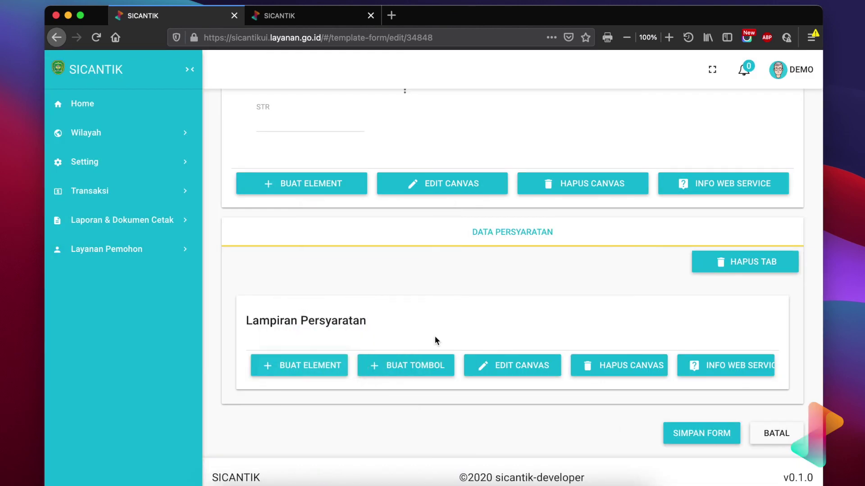
Compare the Dokumen column in the Lampiran Persyaratan canvas with the field layout of the Data Teknis Kesehatan canvas.
scroll(433, 323, "down", 2)
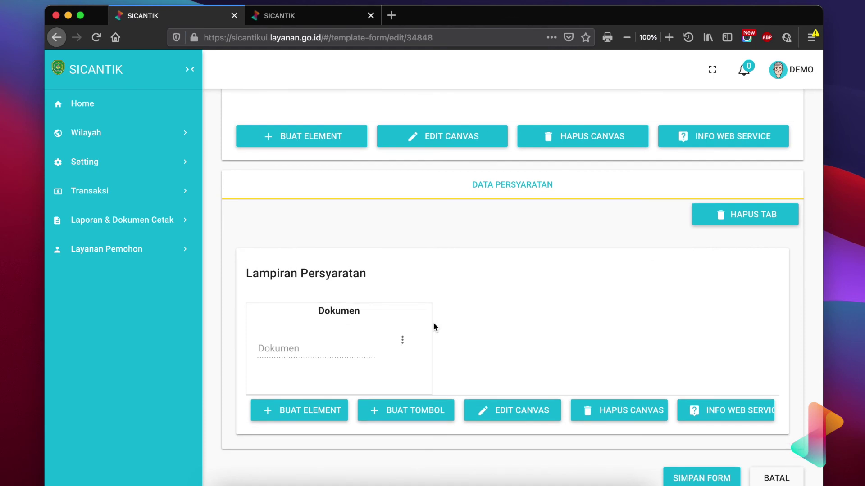
scroll(433, 326, "up", 2)
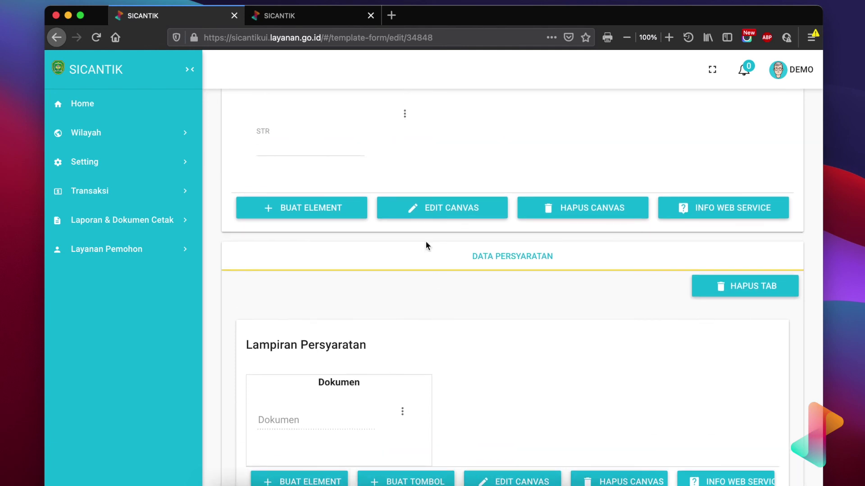
scroll(382, 134, "up", 2)
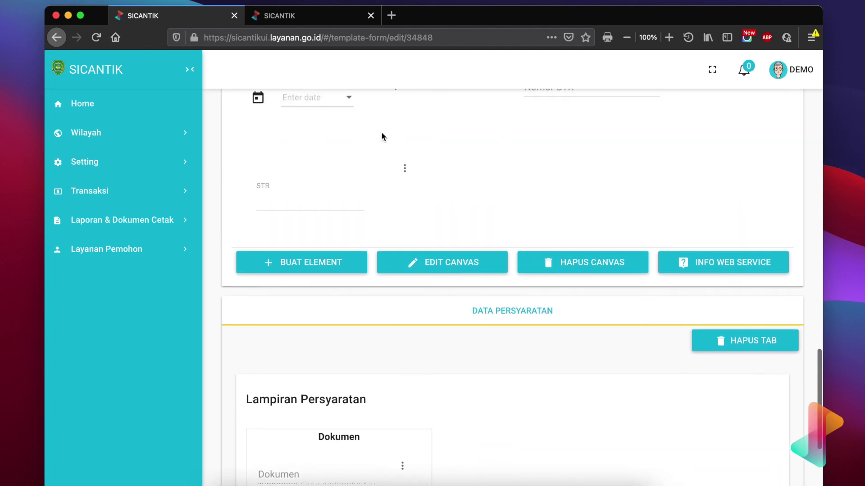
scroll(357, 207, "up", 1)
scroll(357, 207, "down", 4)
scroll(594, 218, "up", 6)
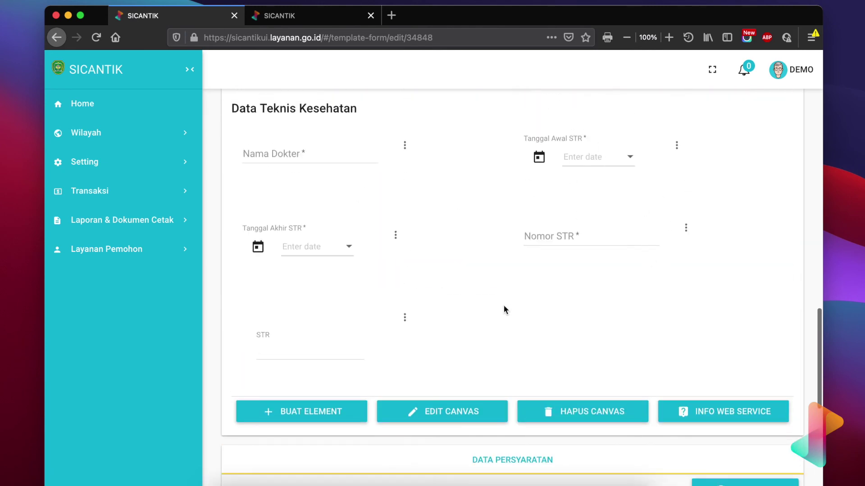
scroll(503, 307, "down", 10)
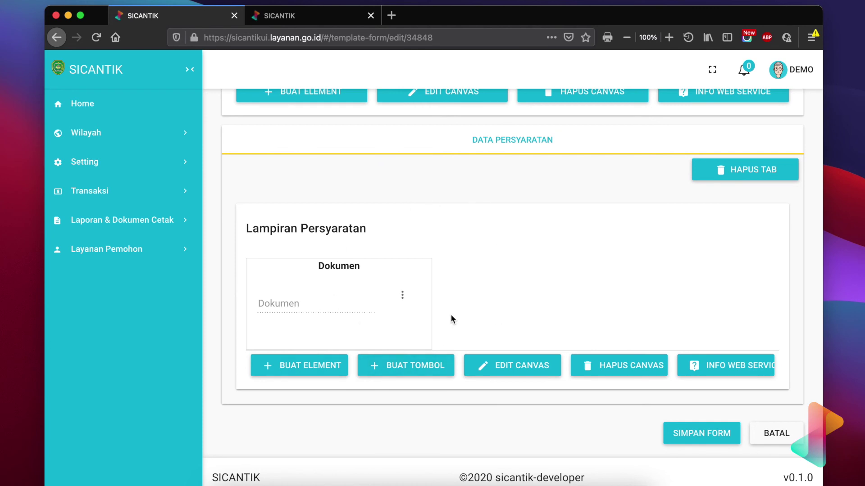
Start a second element in the Lampiran Persyaratan canvas with Path as its Data Kolom.
left_click(325, 364)
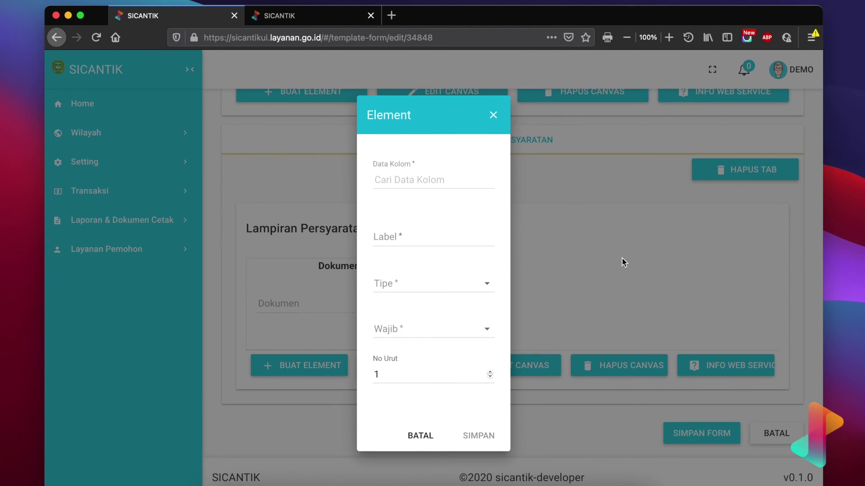
left_click(439, 173)
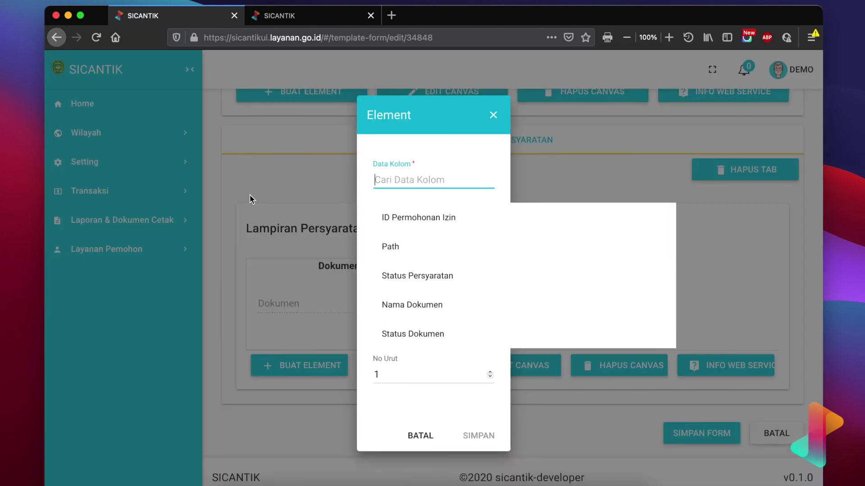
left_click(195, 365)
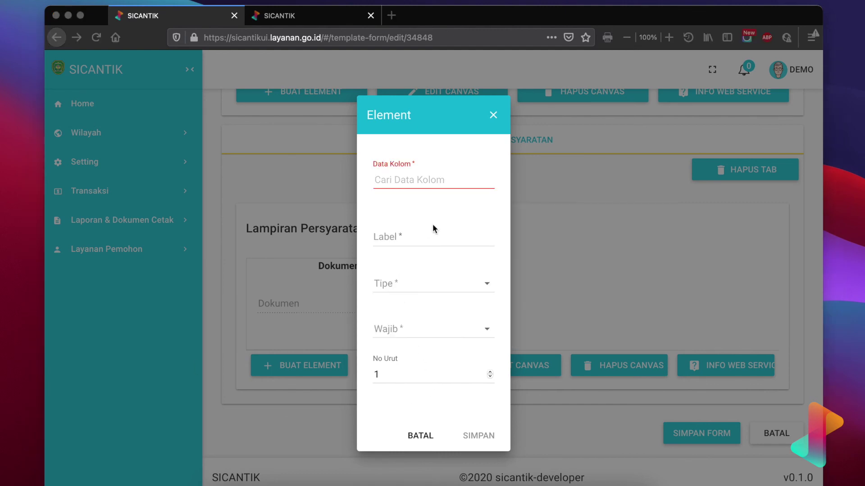
left_click(422, 181)
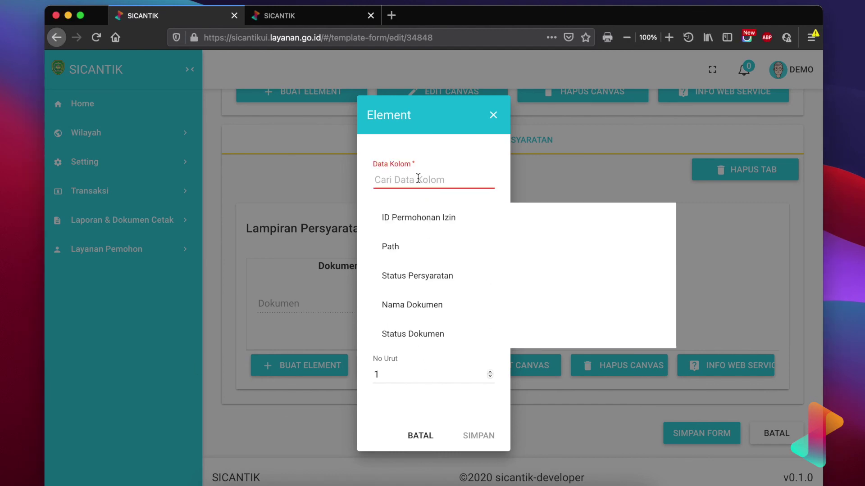
type("path")
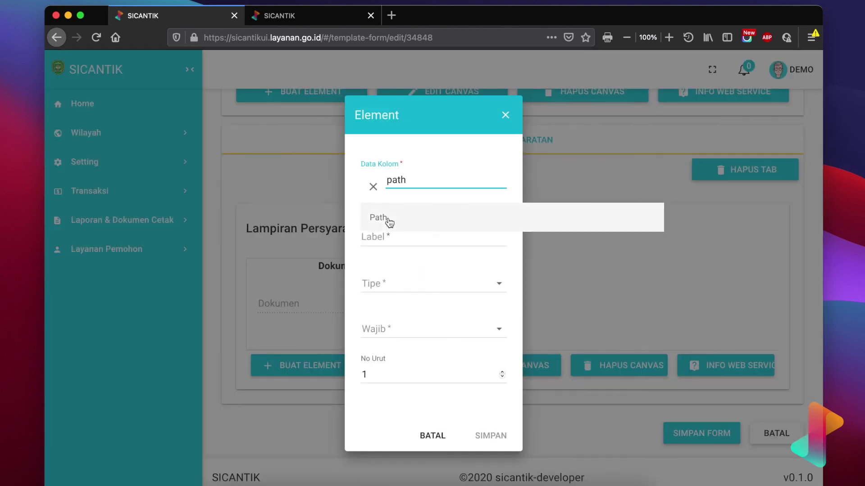
left_click(388, 218)
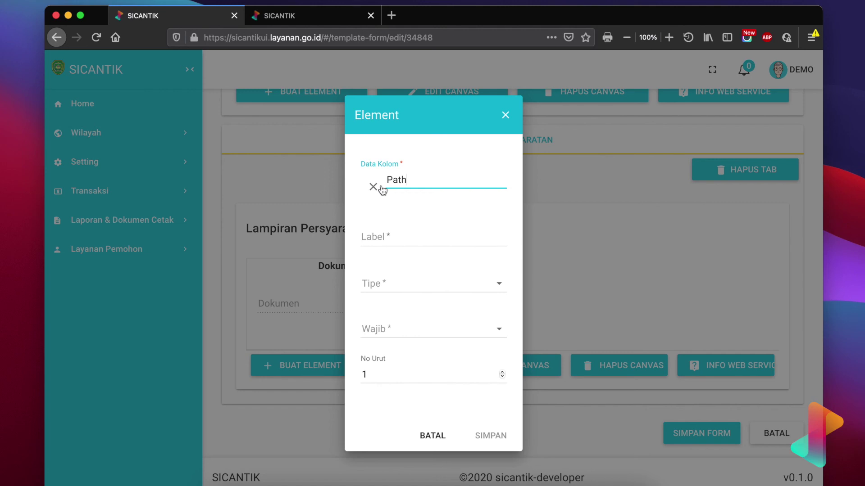
Label the Path element as Tautan.
left_click(376, 234)
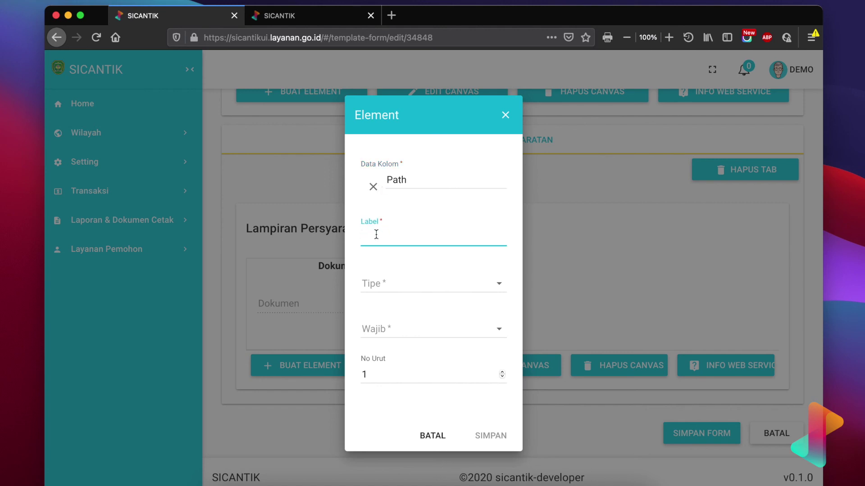
type("Ur")
key("BackSpace")
type("RL D")
key("super+a")
type("Tautan")
Set the Tautan element's Tipe to File, Wajib to Tidak and No Urut to 2, and save the element.
left_click(399, 292)
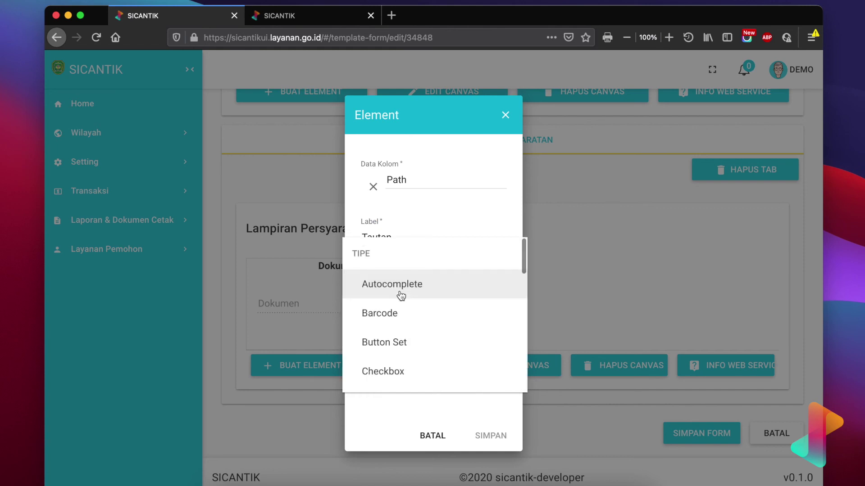
scroll(398, 342, "down", 2)
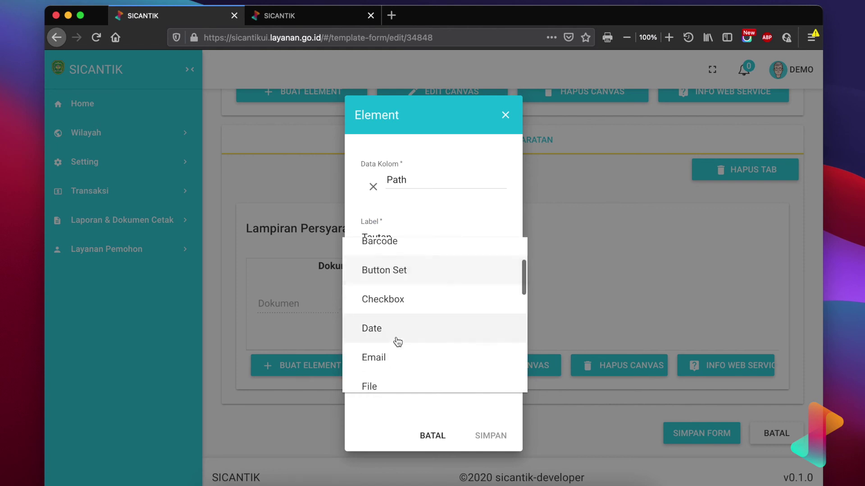
scroll(402, 309, "down", 2)
left_click(387, 336)
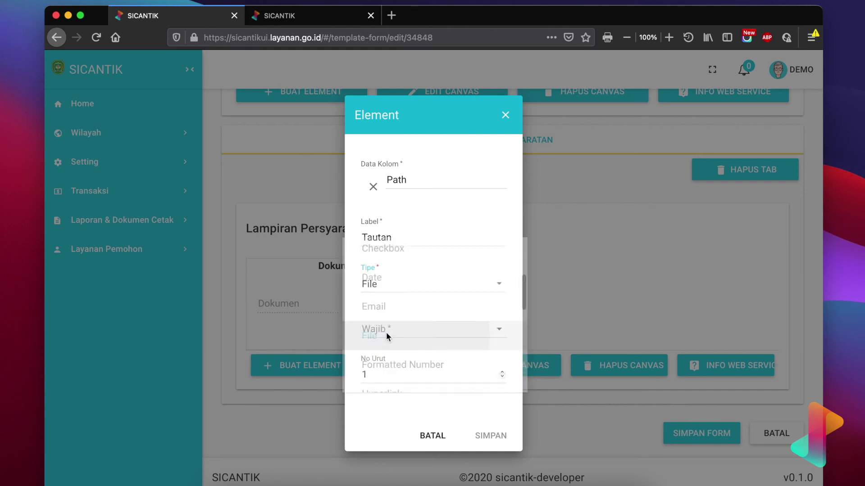
left_click(388, 337)
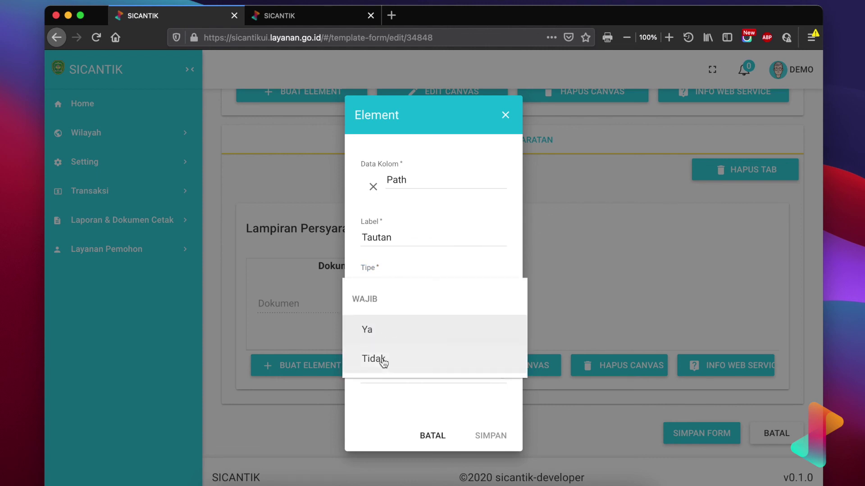
left_click(383, 360)
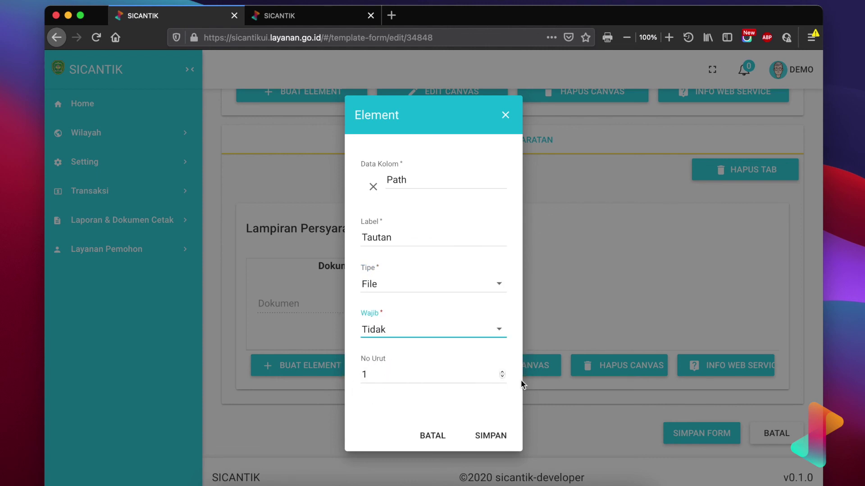
left_click(502, 373)
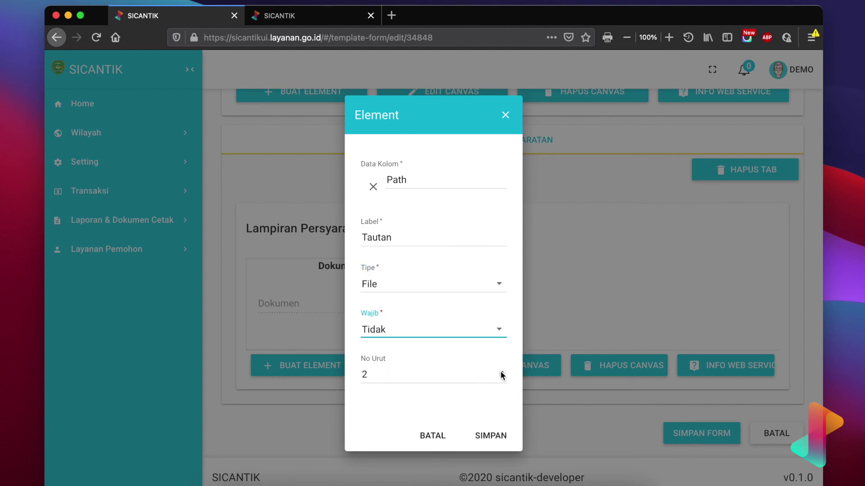
left_click(490, 436)
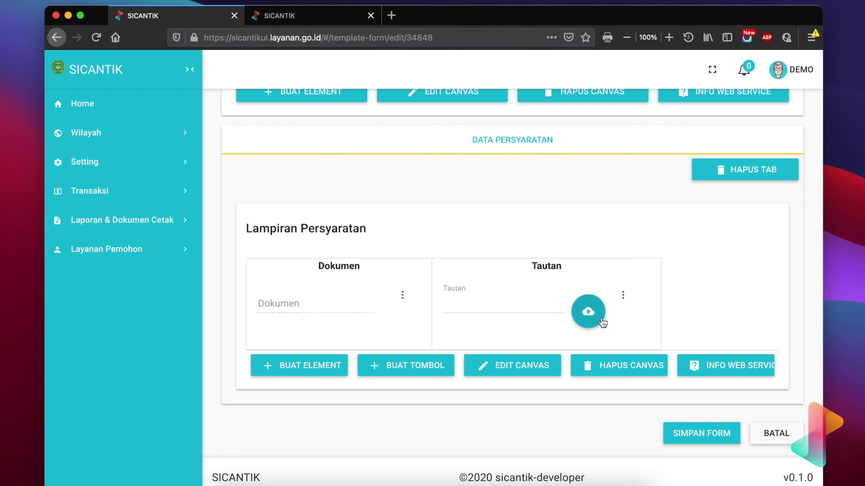
Check which Data Tabel the Lampiran Persyaratan canvas uses in its canvas settings, then close them.
left_click(491, 367)
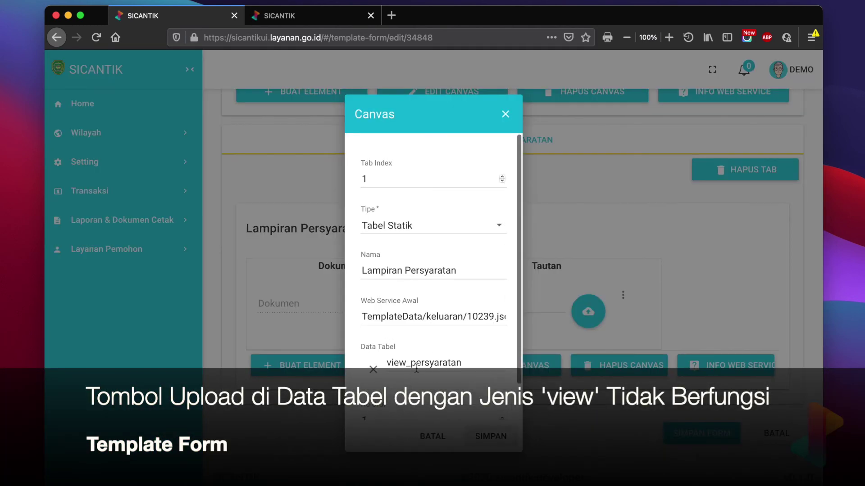
left_click(386, 363)
left_click_drag(386, 362, 407, 363)
left_click(475, 368)
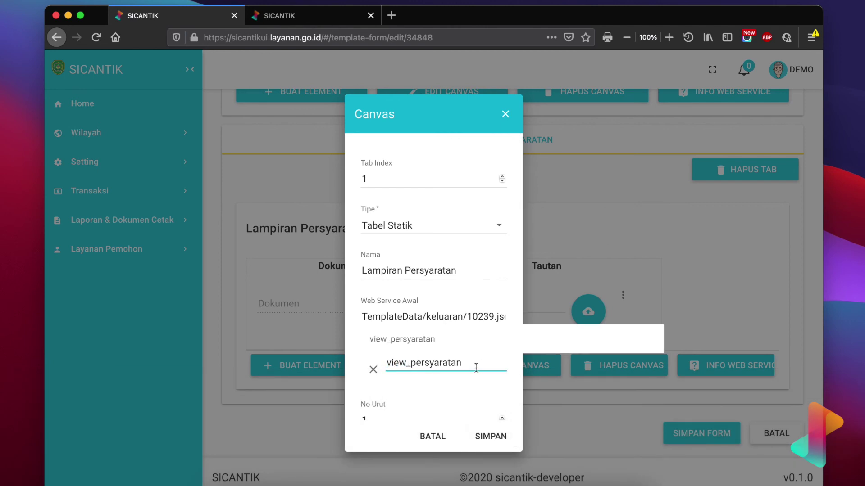
left_click(482, 399)
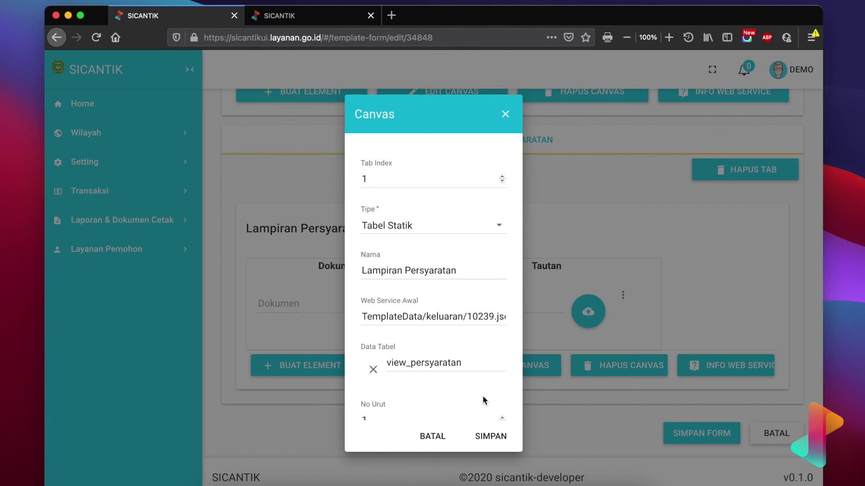
left_click(488, 435)
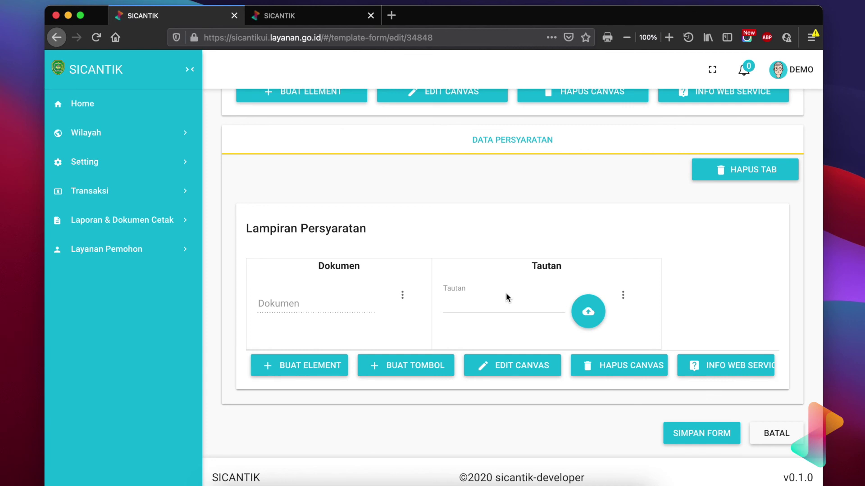
Review the Data Teknis Kesehatan canvas settings to check its Data Tabel, and close them without saving.
scroll(507, 297, "up", 3)
scroll(507, 297, "down", 2)
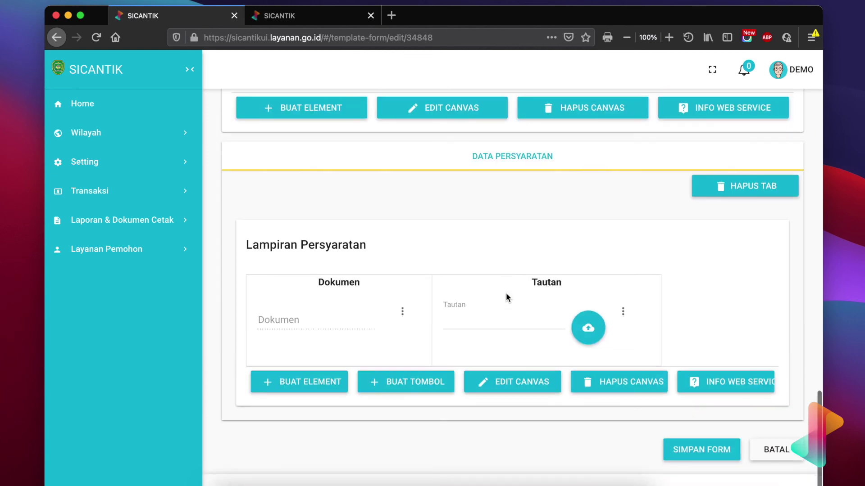
scroll(507, 298, "up", 2)
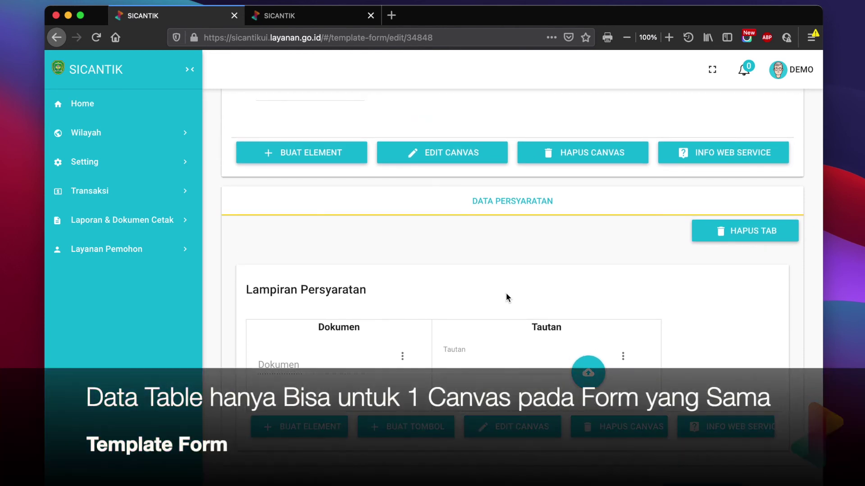
scroll(506, 297, "up", 8)
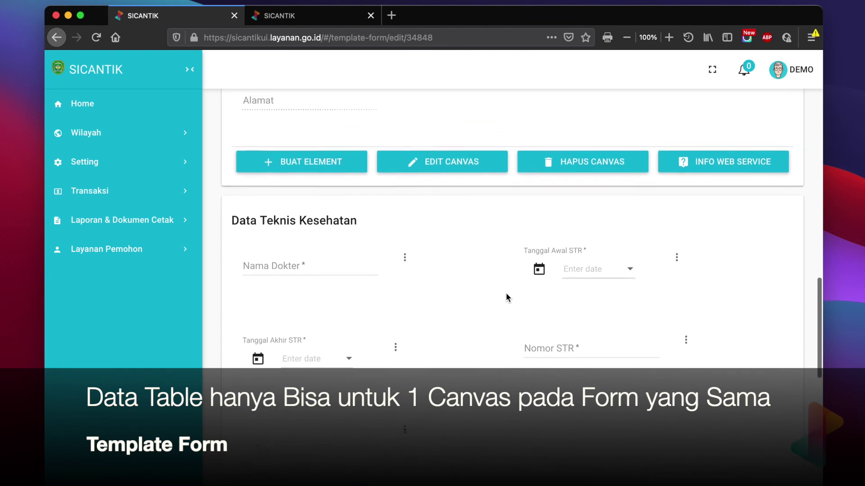
scroll(506, 297, "down", 3)
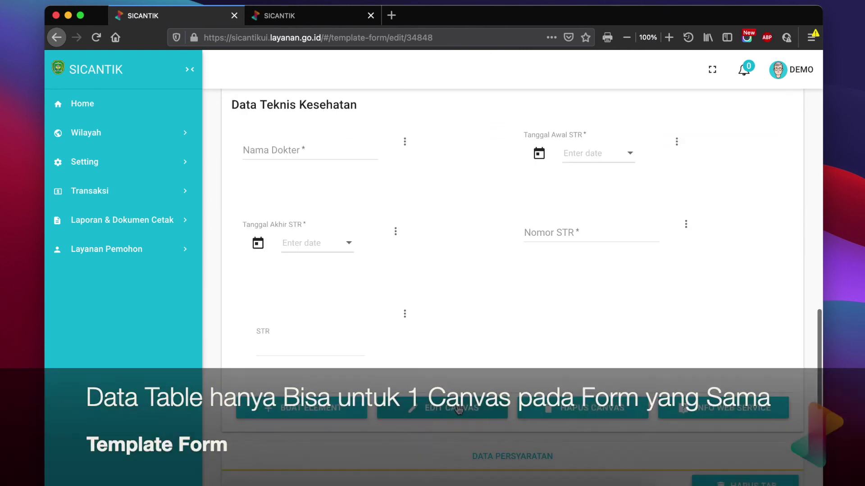
left_click(457, 408)
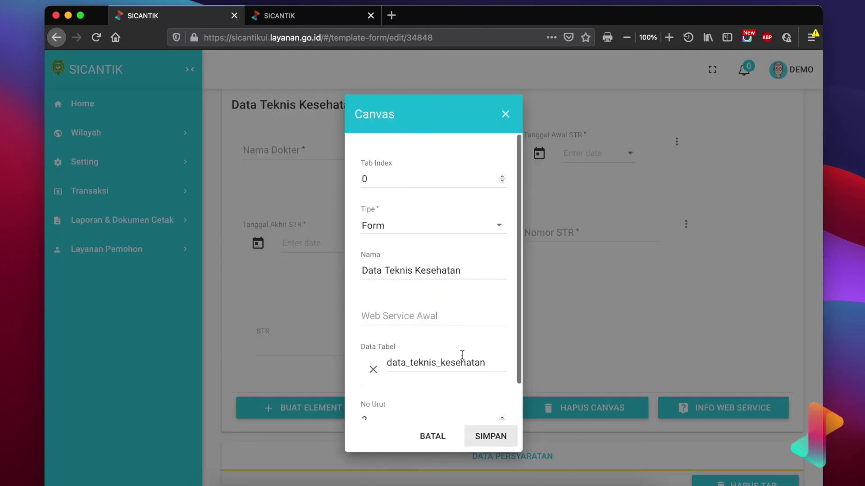
left_click(433, 437)
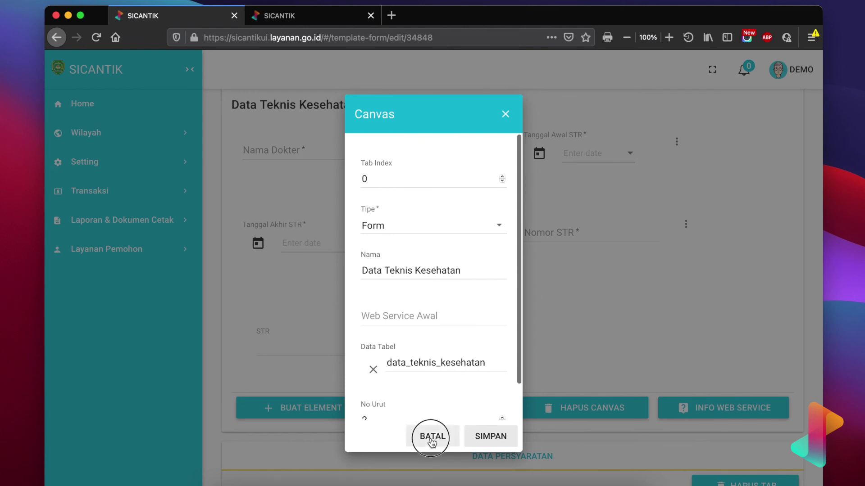
scroll(472, 255, "up", 15)
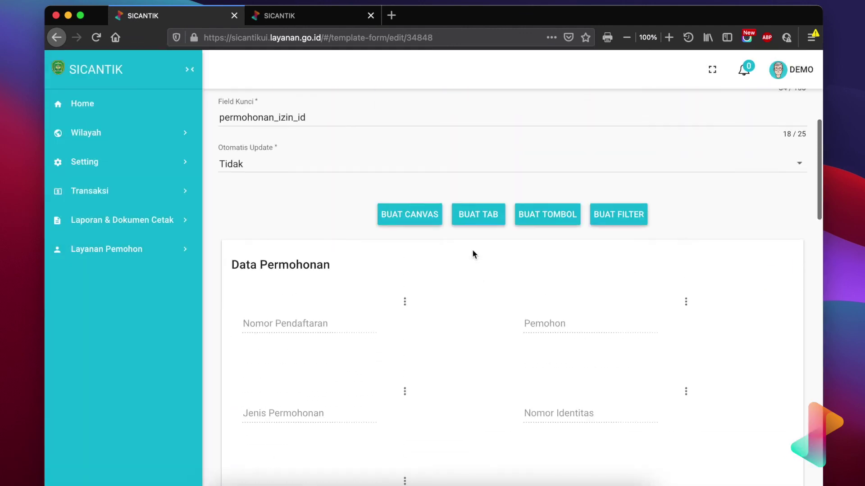
left_click(406, 300)
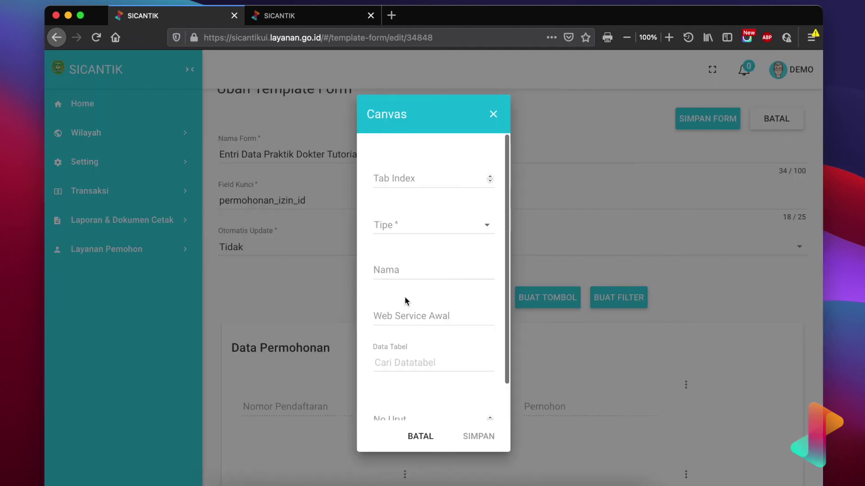
scroll(406, 350, "down", 2)
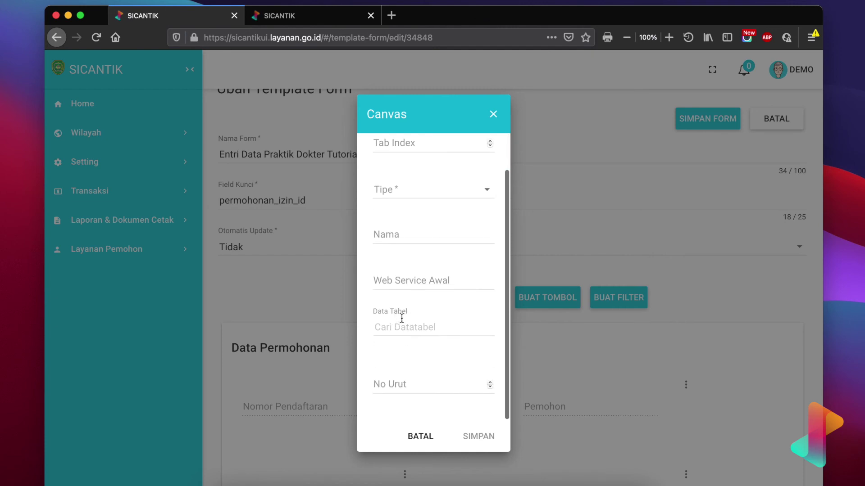
left_click(402, 318)
type("dat")
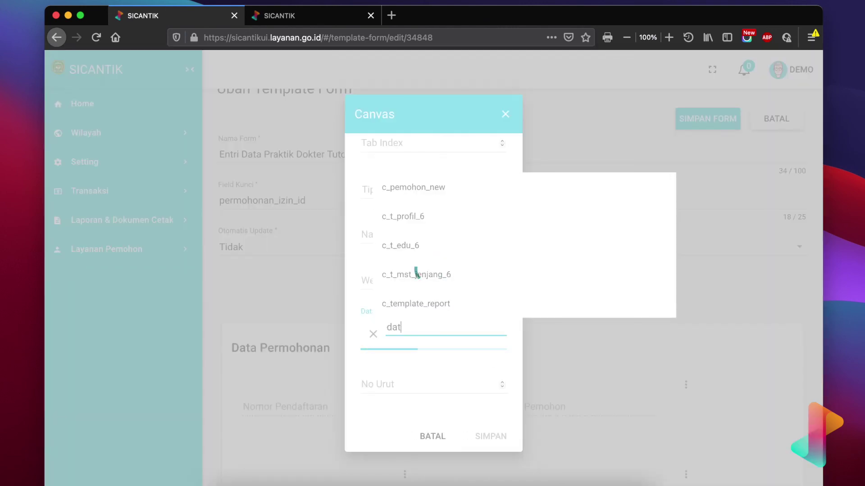
type("a_teknis_kese")
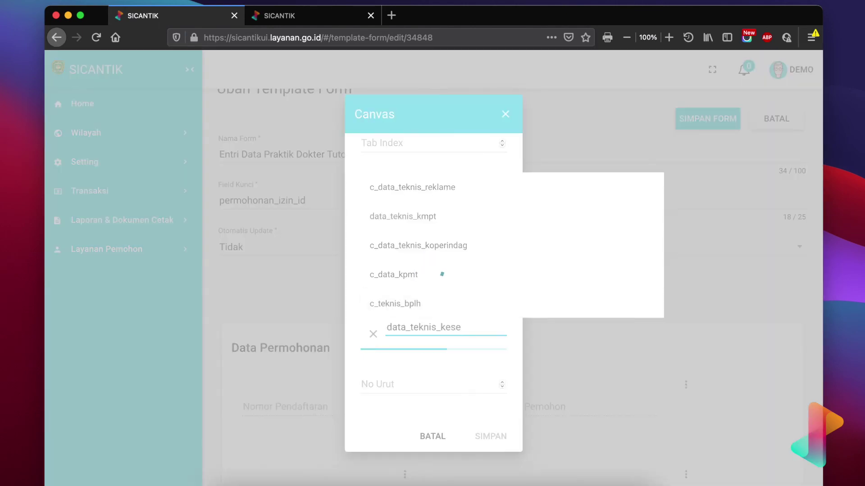
left_click(410, 307)
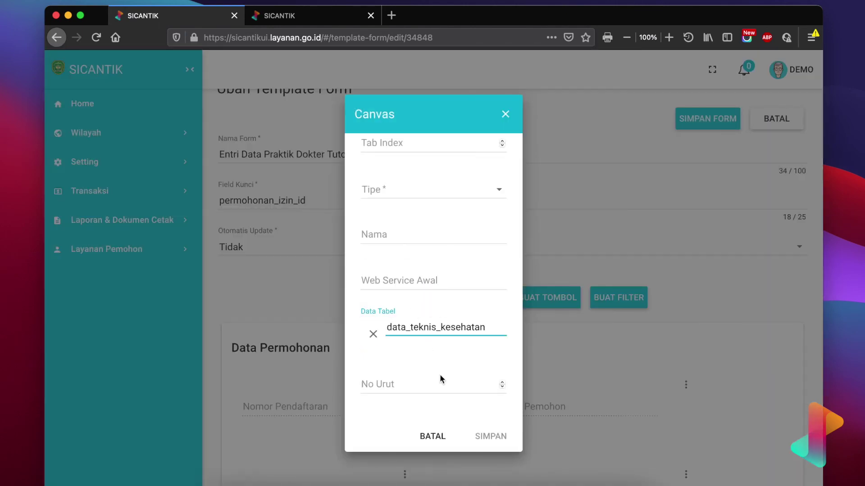
left_click(441, 383)
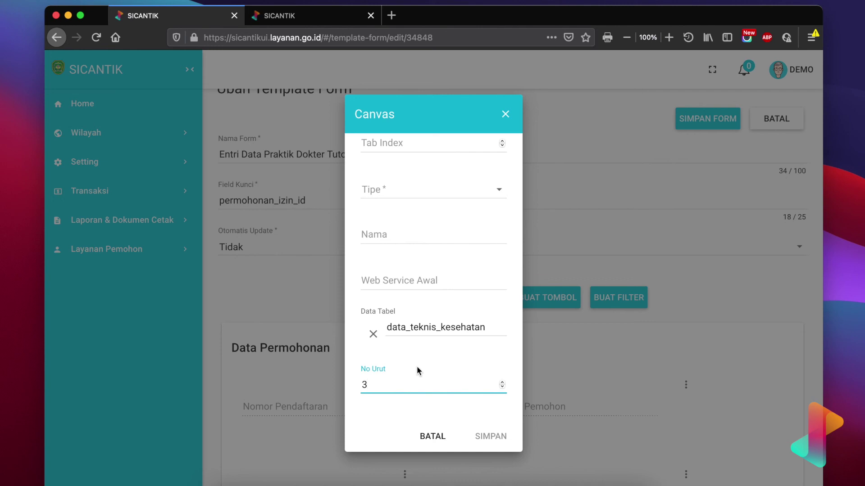
left_click(420, 444)
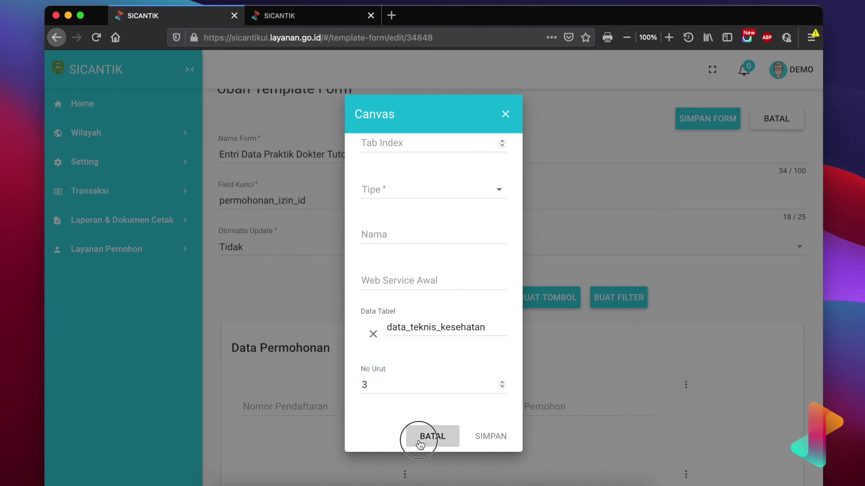
Save the Entri Data Praktik Dokter Tutorial template form.
scroll(419, 444, "down", 10)
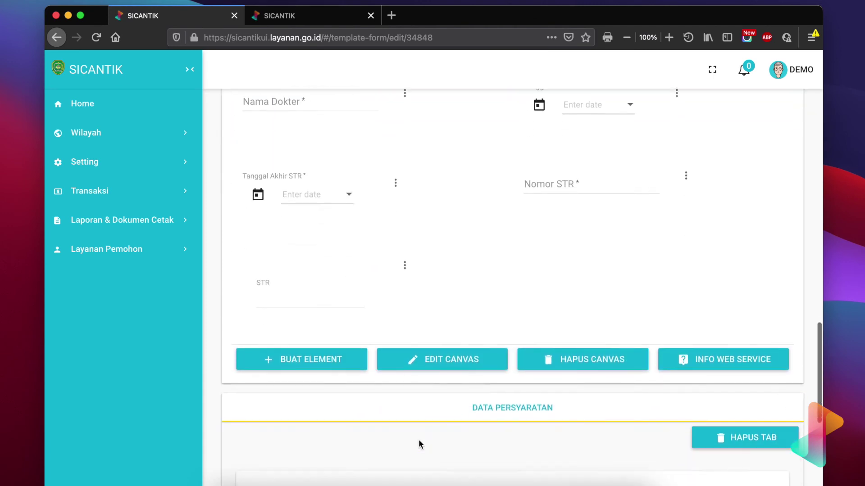
scroll(524, 361, "down", 6)
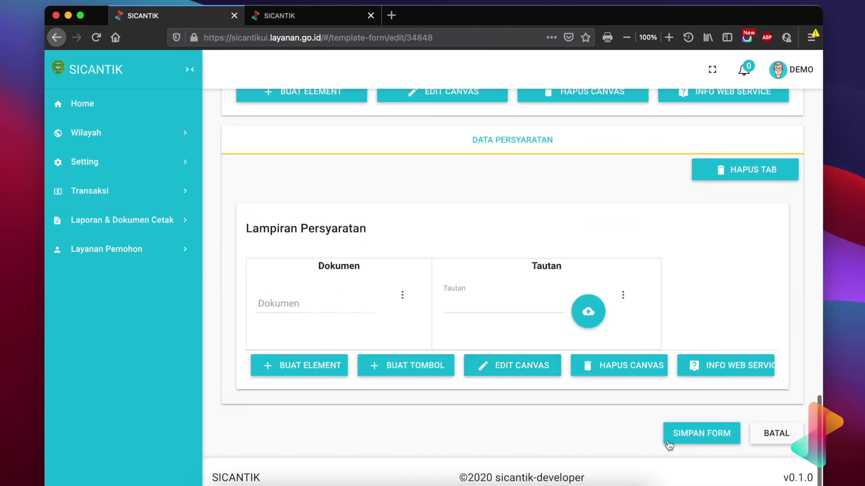
left_click(668, 443)
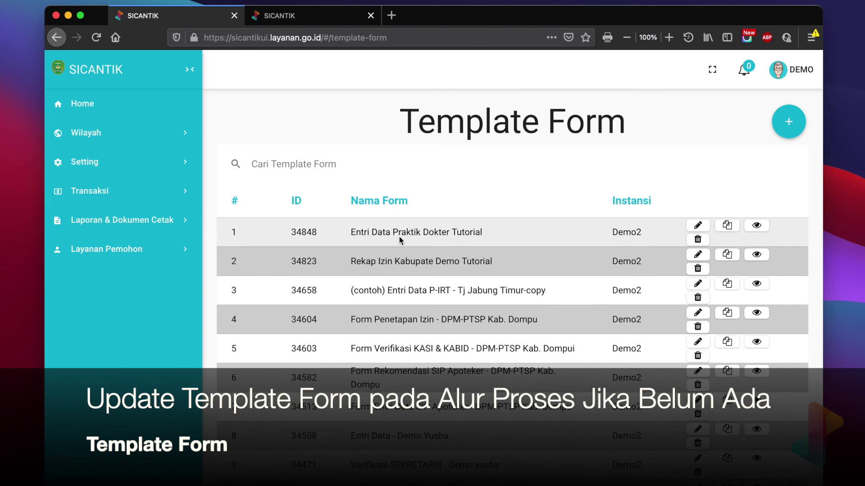
Go to the Alur Proses list in the licensing settings.
left_click(84, 162)
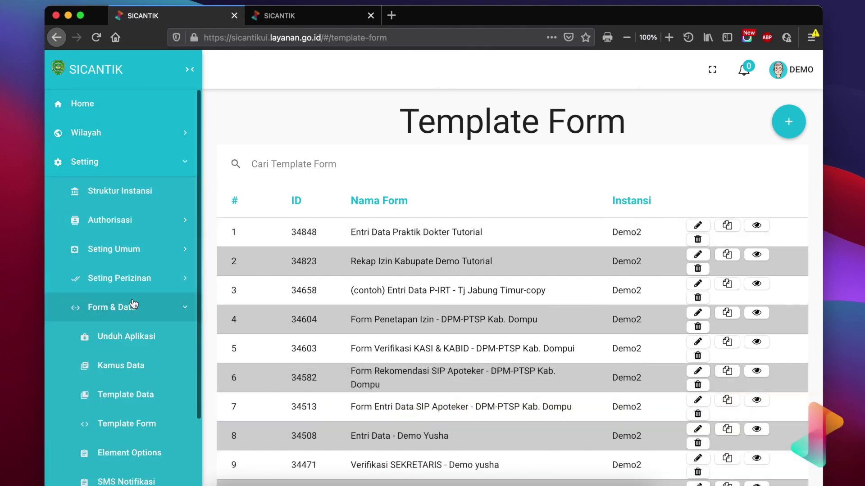
left_click(176, 163)
left_click(176, 163)
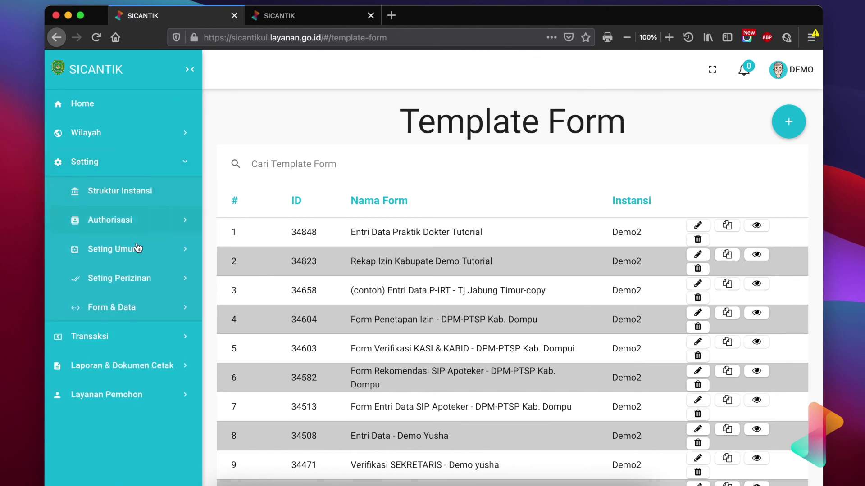
left_click(137, 280)
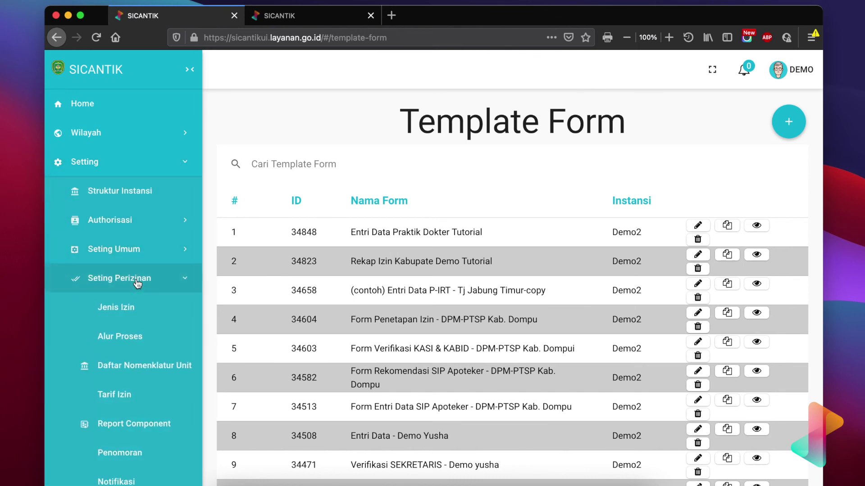
left_click(116, 341)
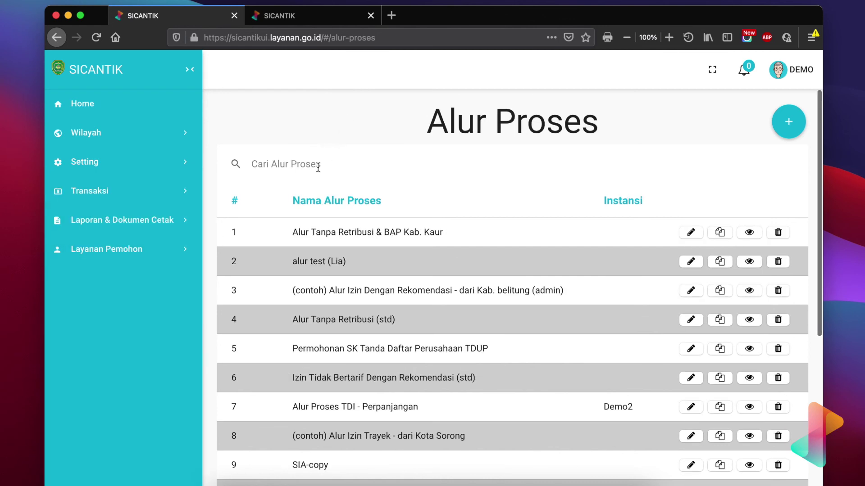
Search for the Bimtek version of Alur Izin Praktik Dokter, open it for editing and locate its Entri Data process.
left_click(318, 163)
type("bimyek")
key("BackSpace")
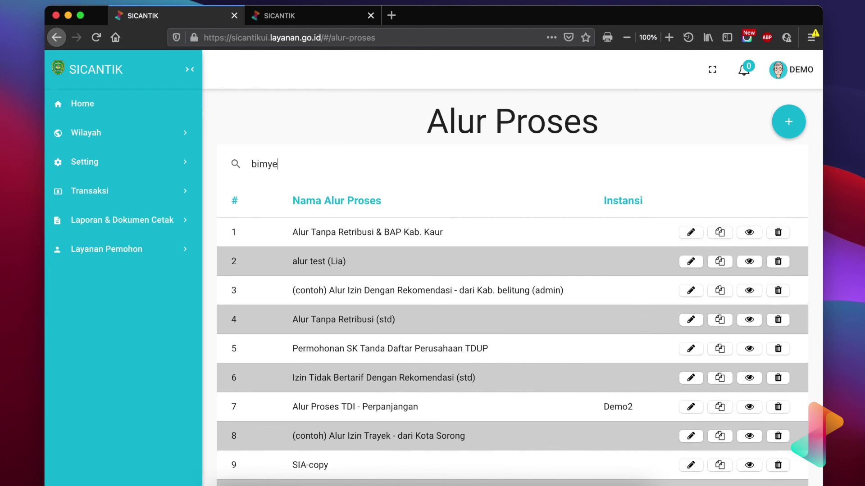
key("BackSpace")
key("BackSpace")
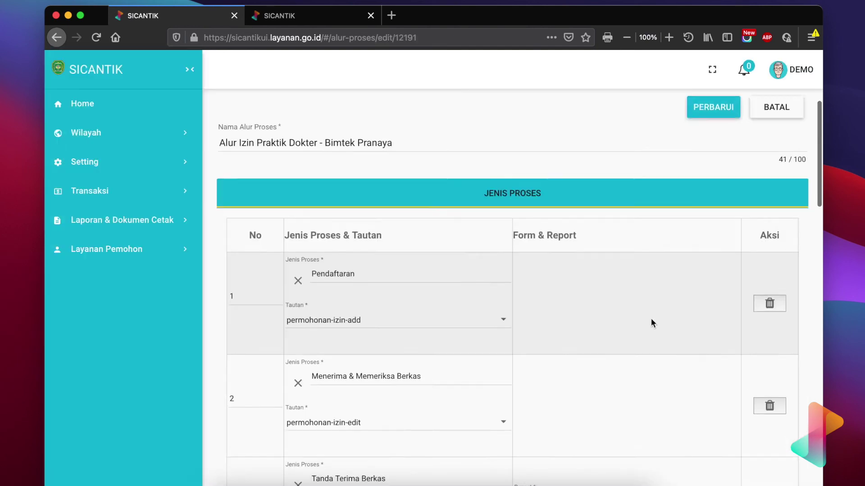
scroll(652, 319, "down", 5)
scroll(651, 319, "down", 3)
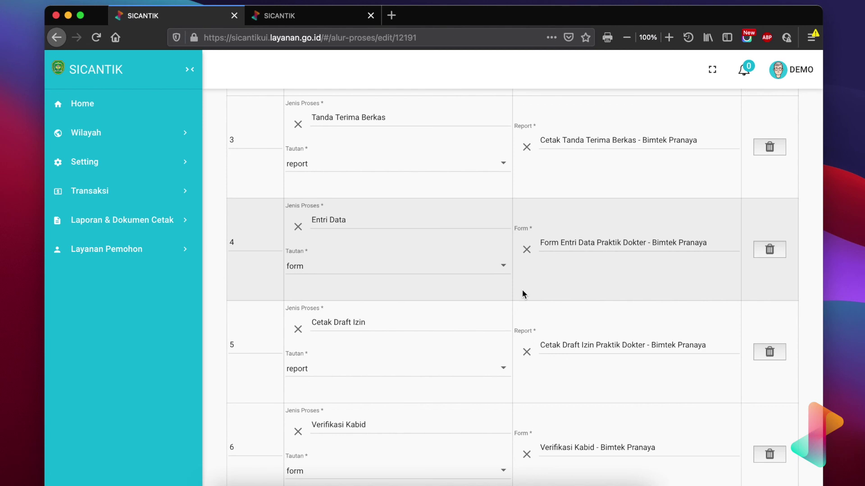
Set the Entri Data process's form to Entri Data Praktik Dokter Tutorial and save the updated process flow.
left_click(542, 246)
left_click_drag(538, 243, 718, 242)
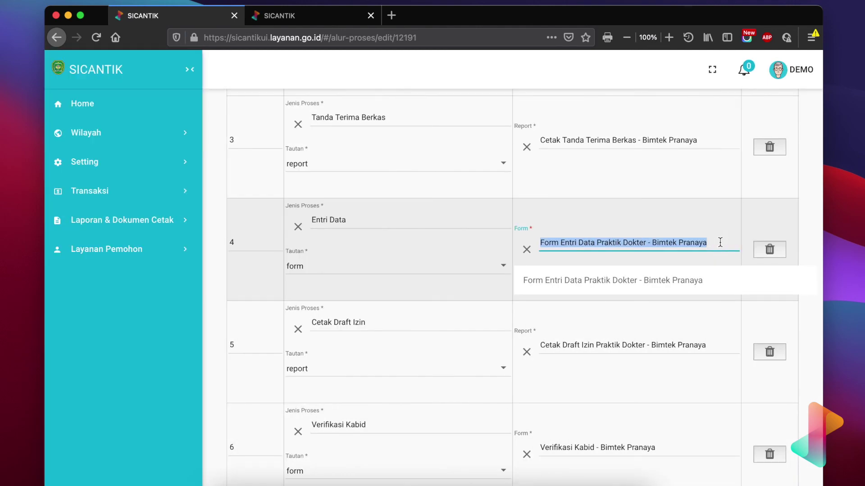
type("tut")
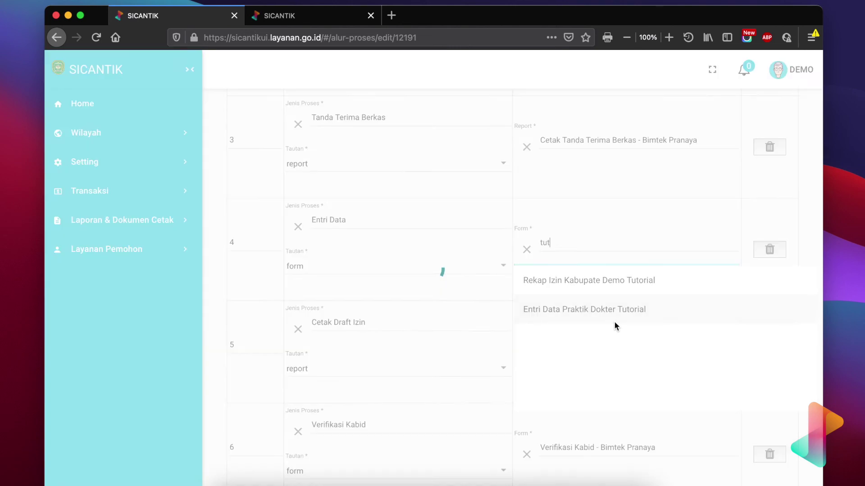
left_click(615, 315)
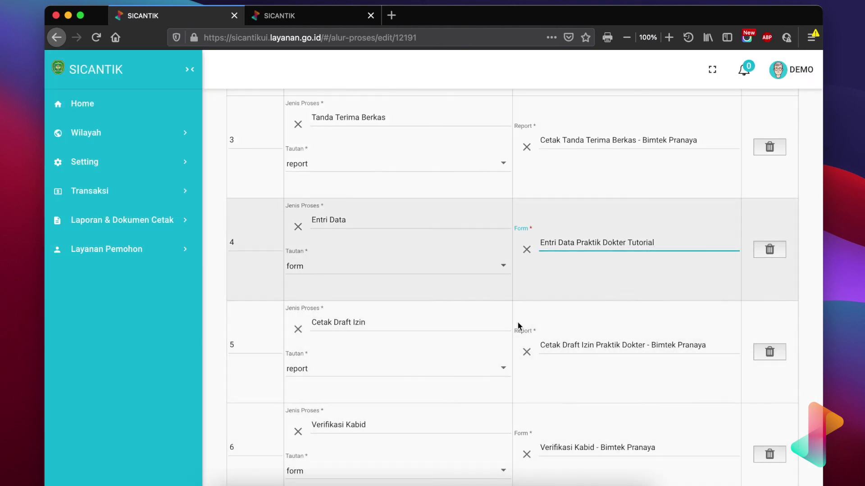
scroll(521, 416, "up", 3)
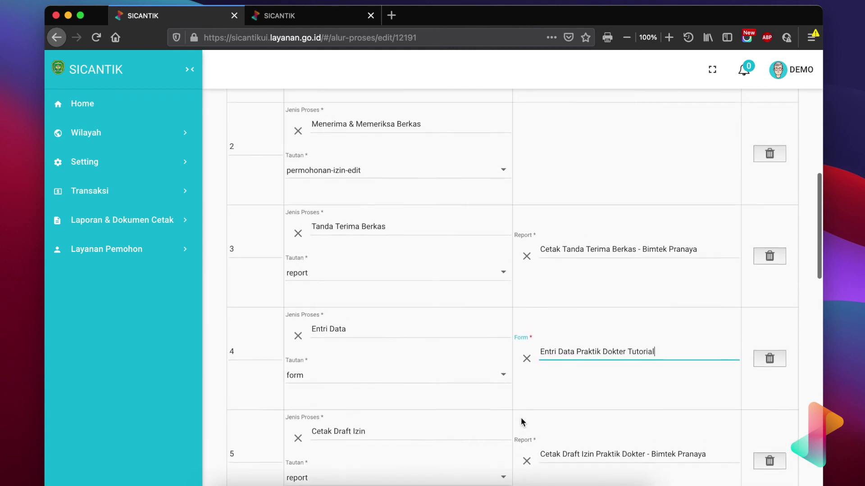
scroll(521, 422, "down", 15)
left_click(726, 446)
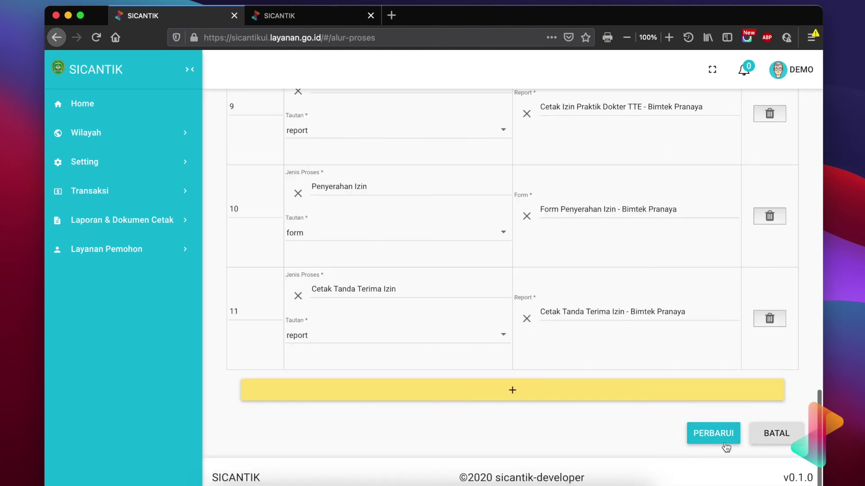
Leave the Alur Proses list and return to the home page.
left_click(154, 162)
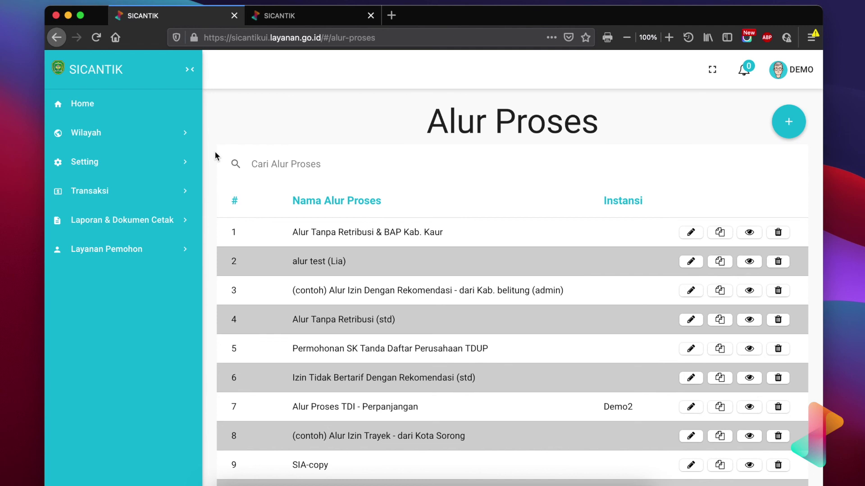
left_click(126, 101)
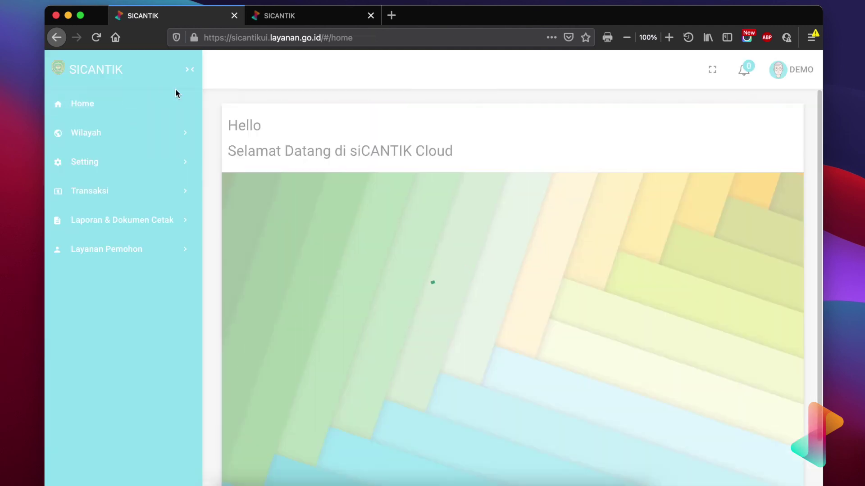